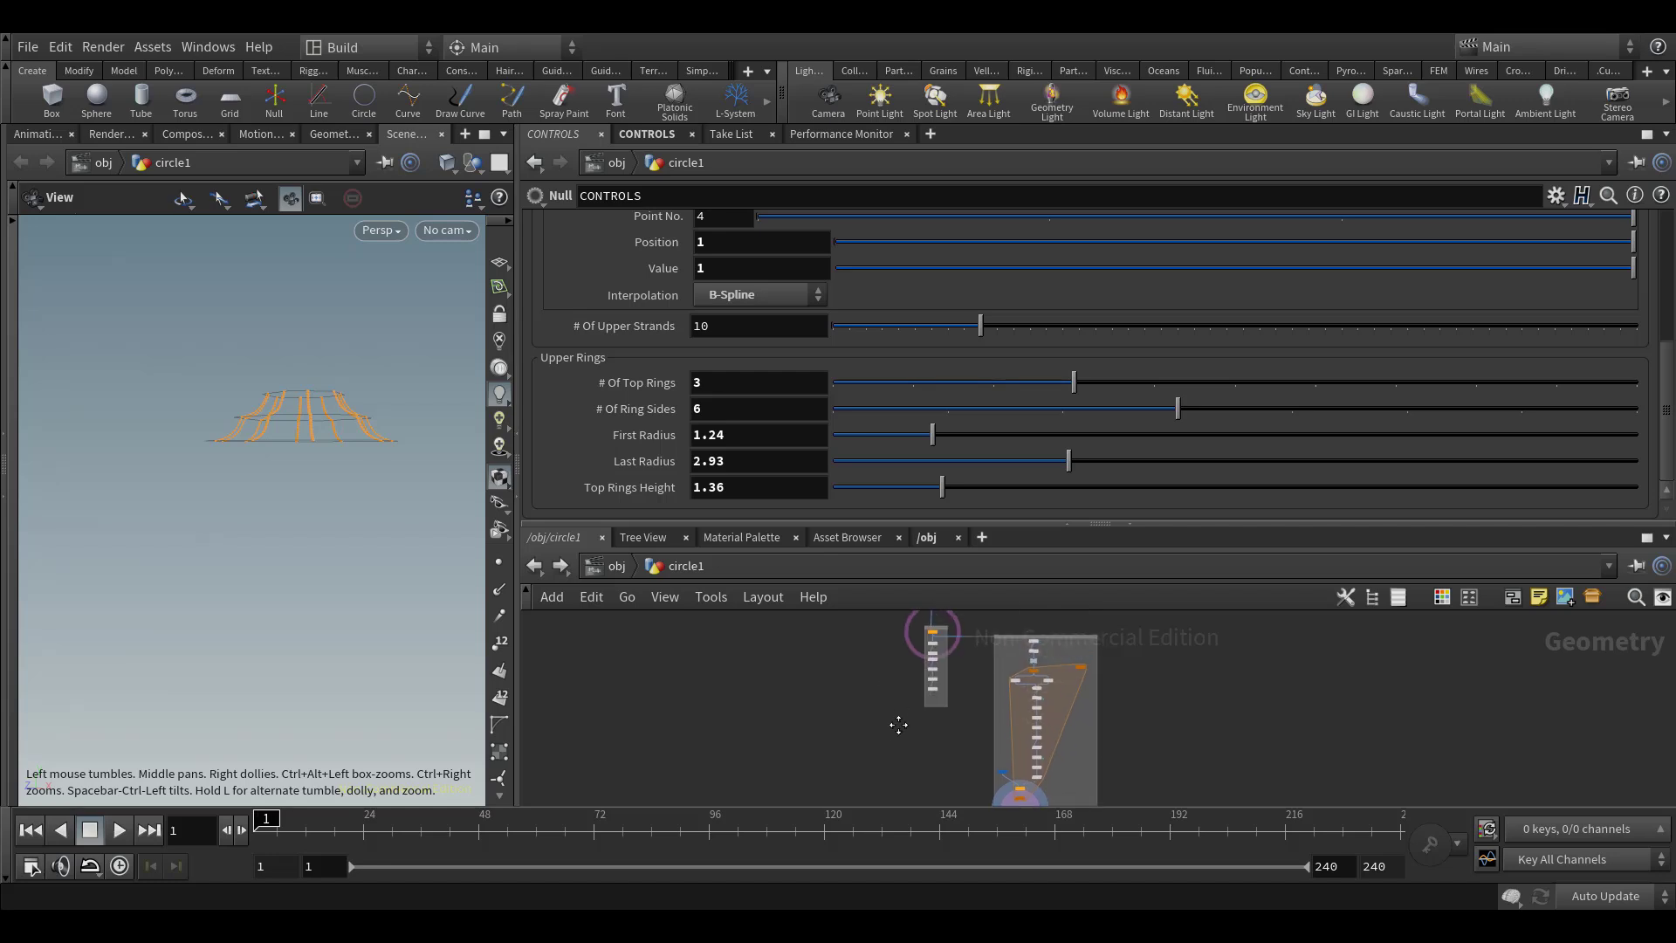
# Add a Transform node beside the ring network and wire the output of set_N_and_up into it
pyautogui.press('Tab')
pyautogui.write('transform')
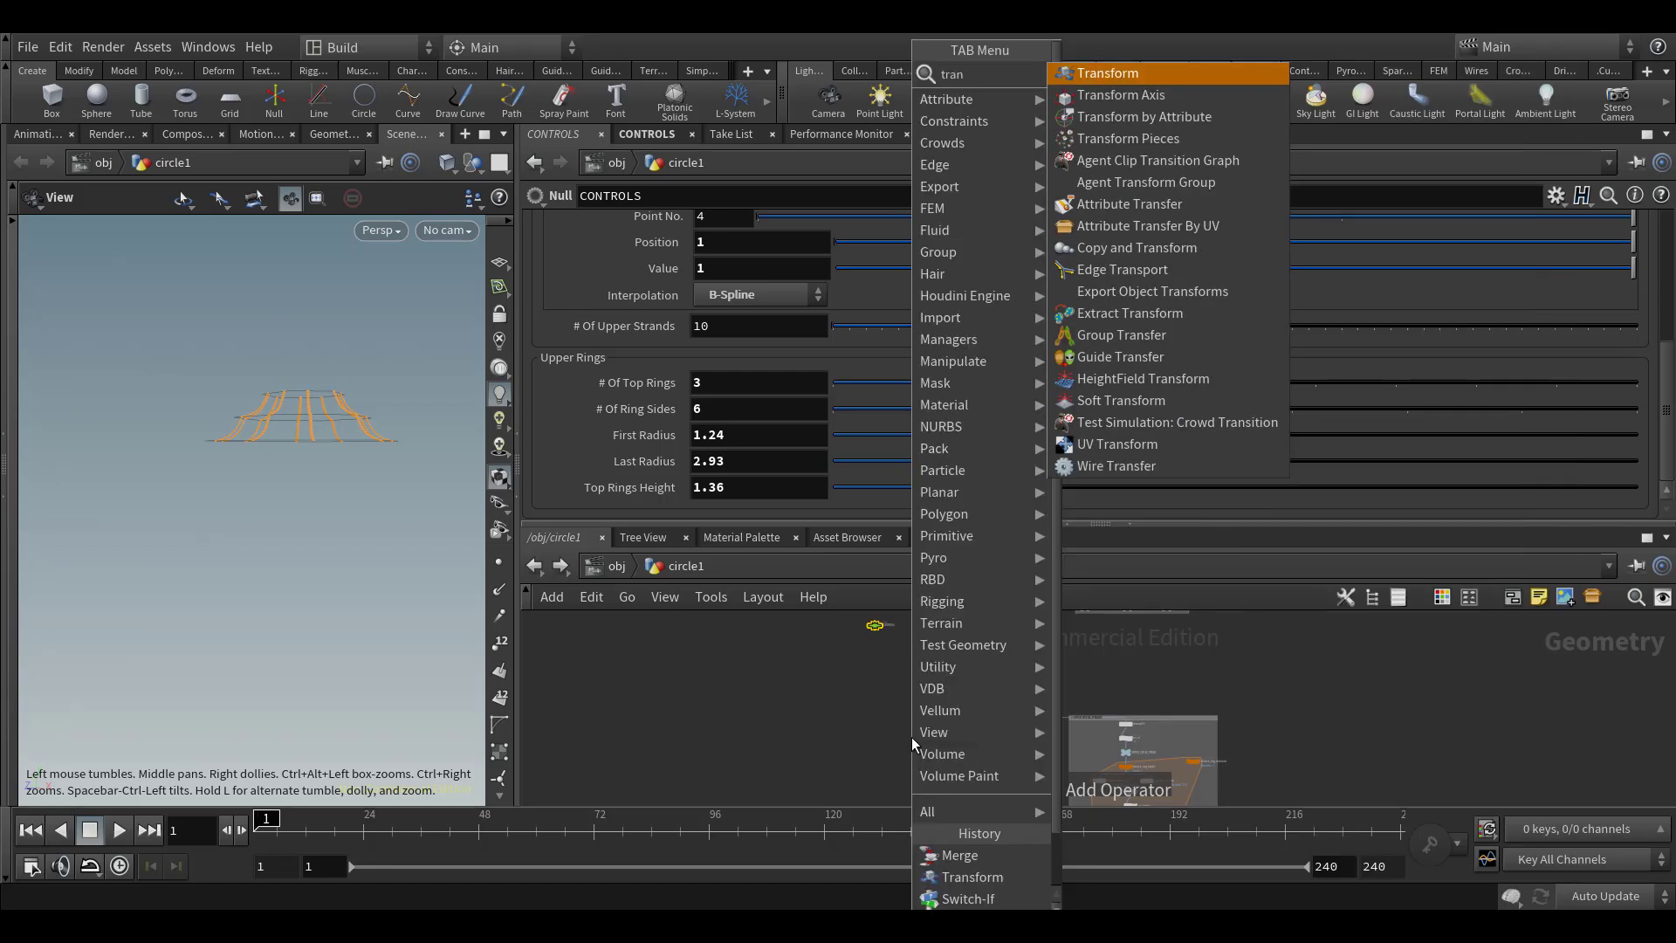
pyautogui.press('Return')
pyautogui.click(881, 738)
pyautogui.scroll(4, 906, 738)
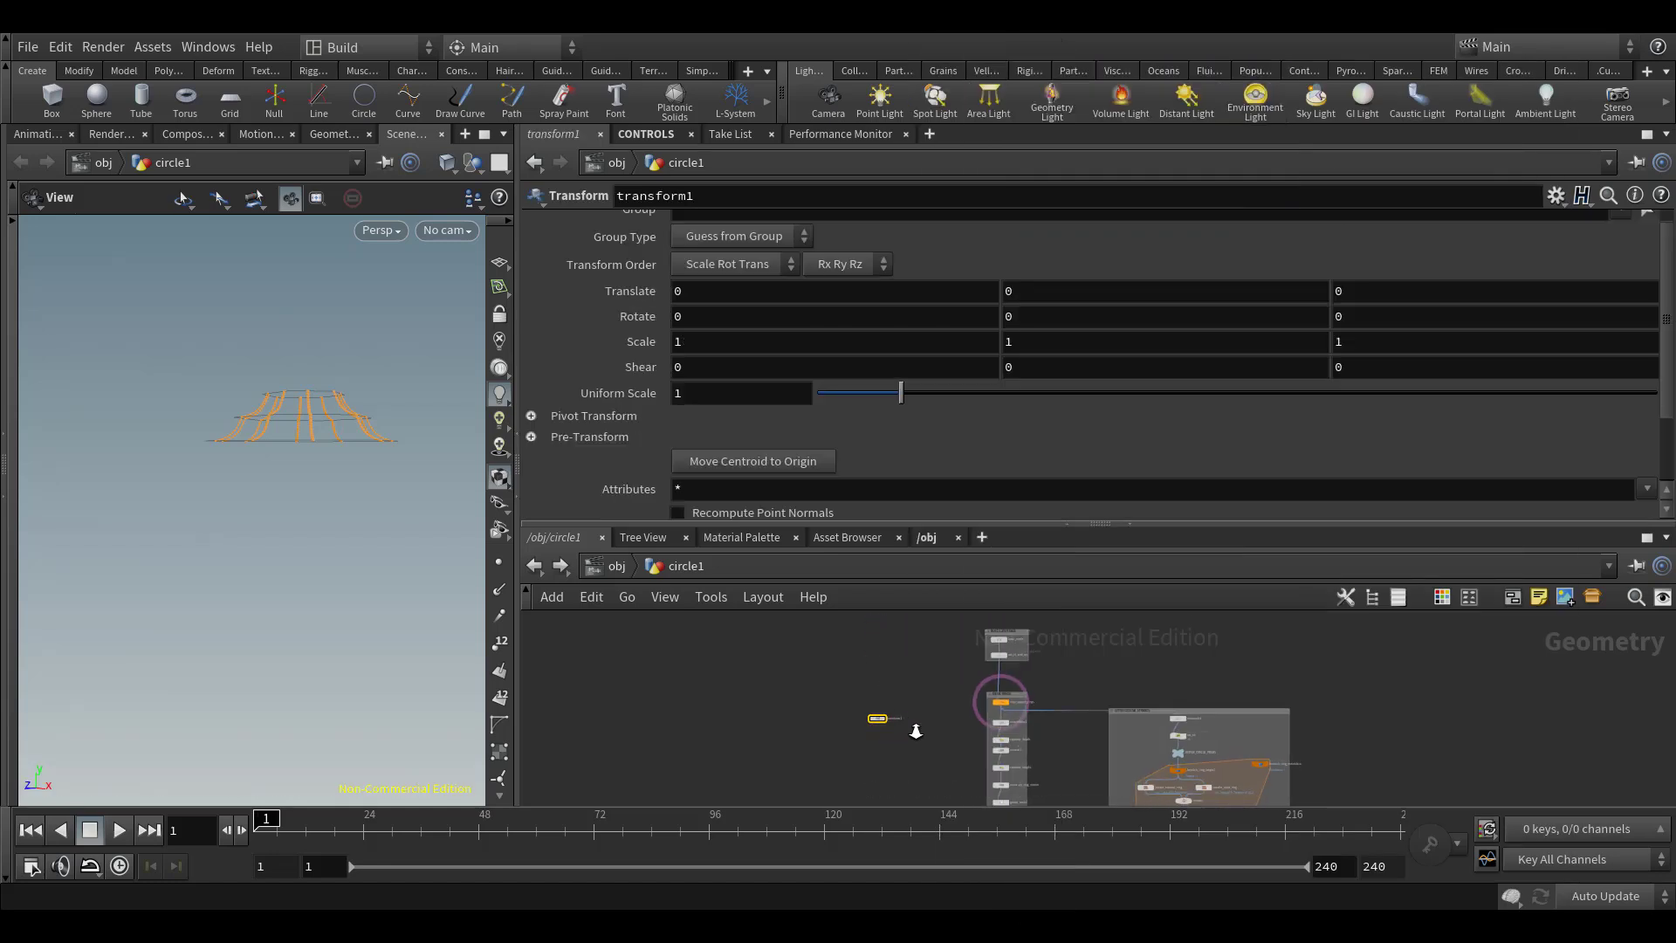
pyautogui.click(860, 703)
pyautogui.scroll(2, 960, 679)
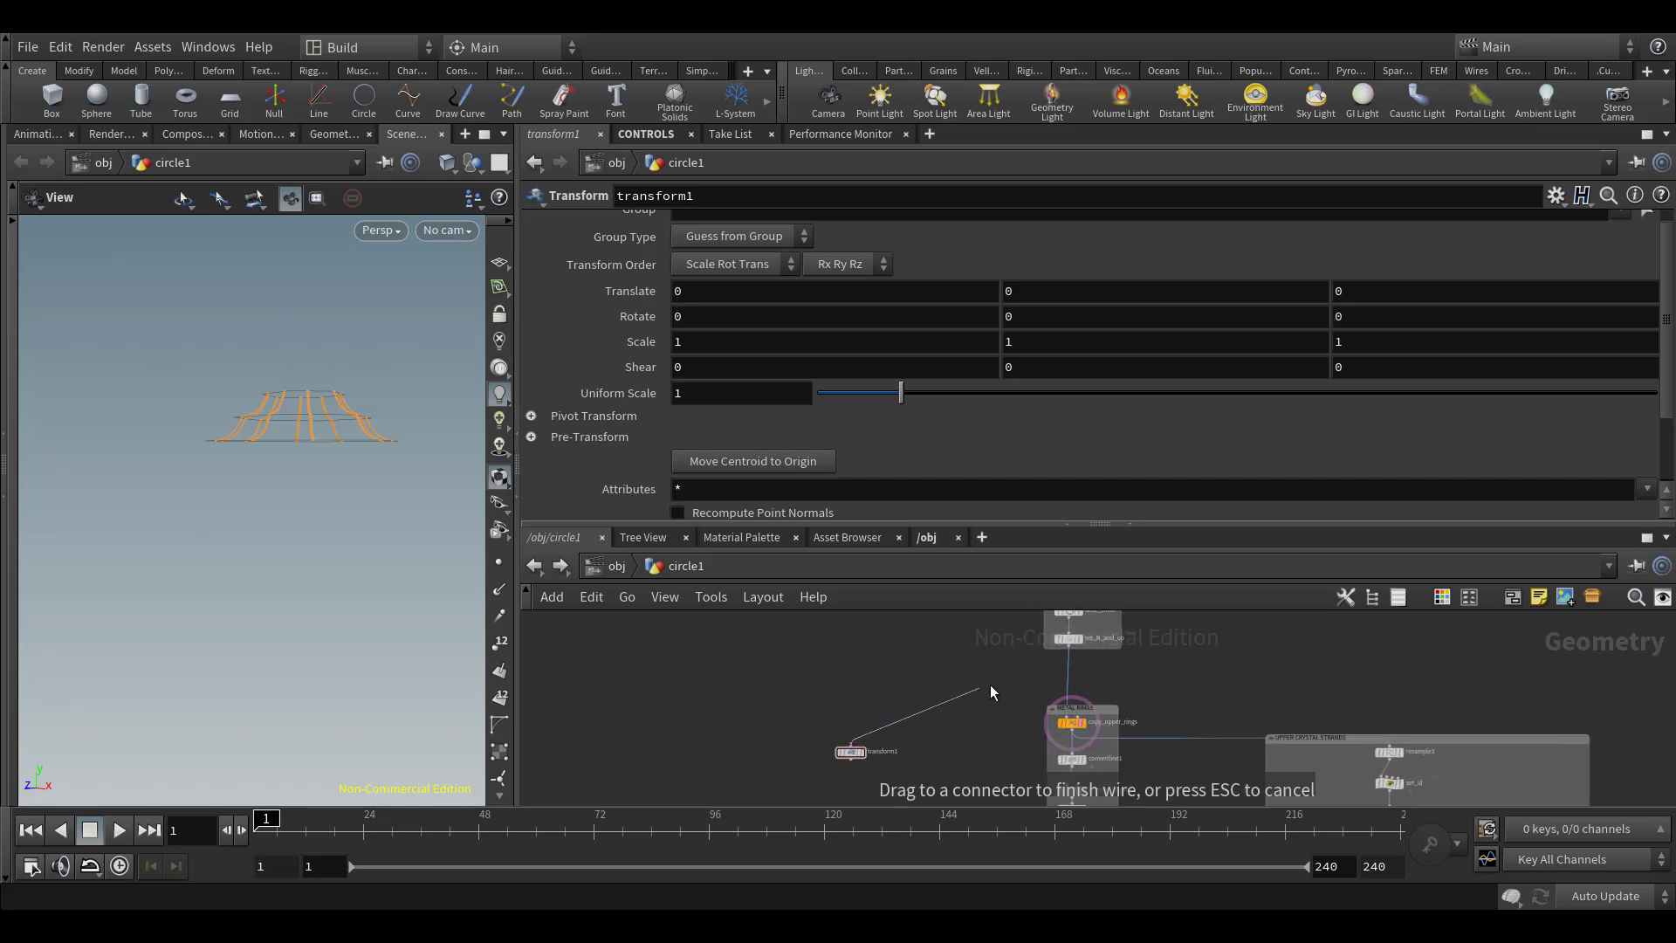
pyautogui.click(1072, 644)
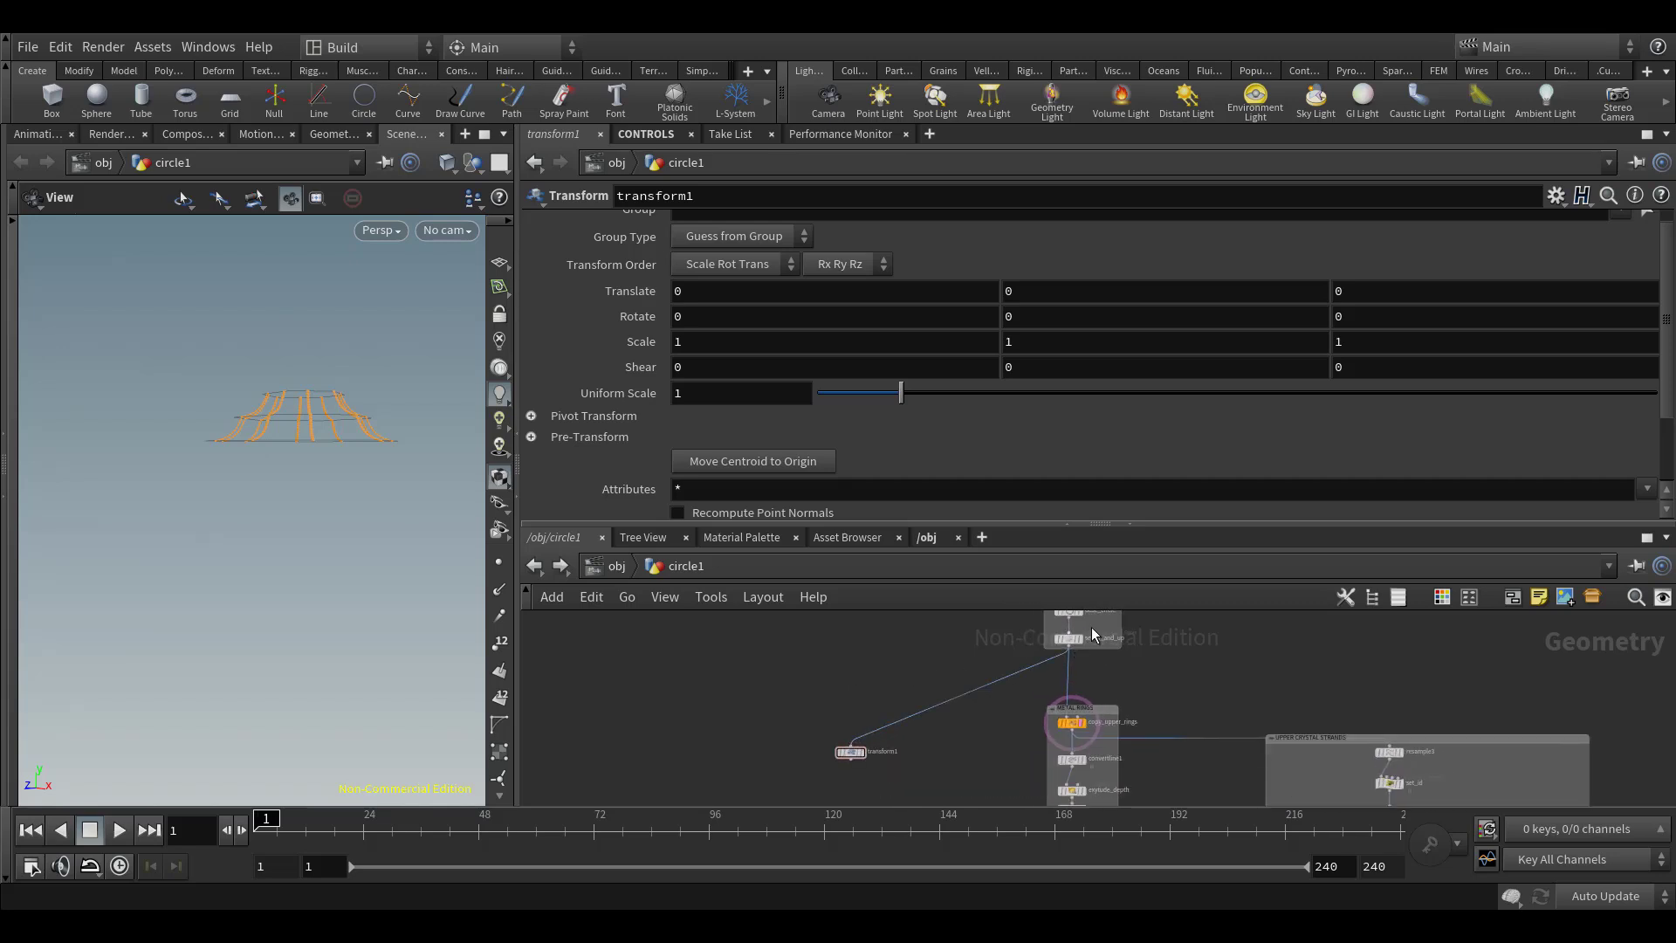
pyautogui.moveTo(974, 661); pyautogui.dragTo(970, 706, button='middle')
pyautogui.scroll(1, 974, 705)
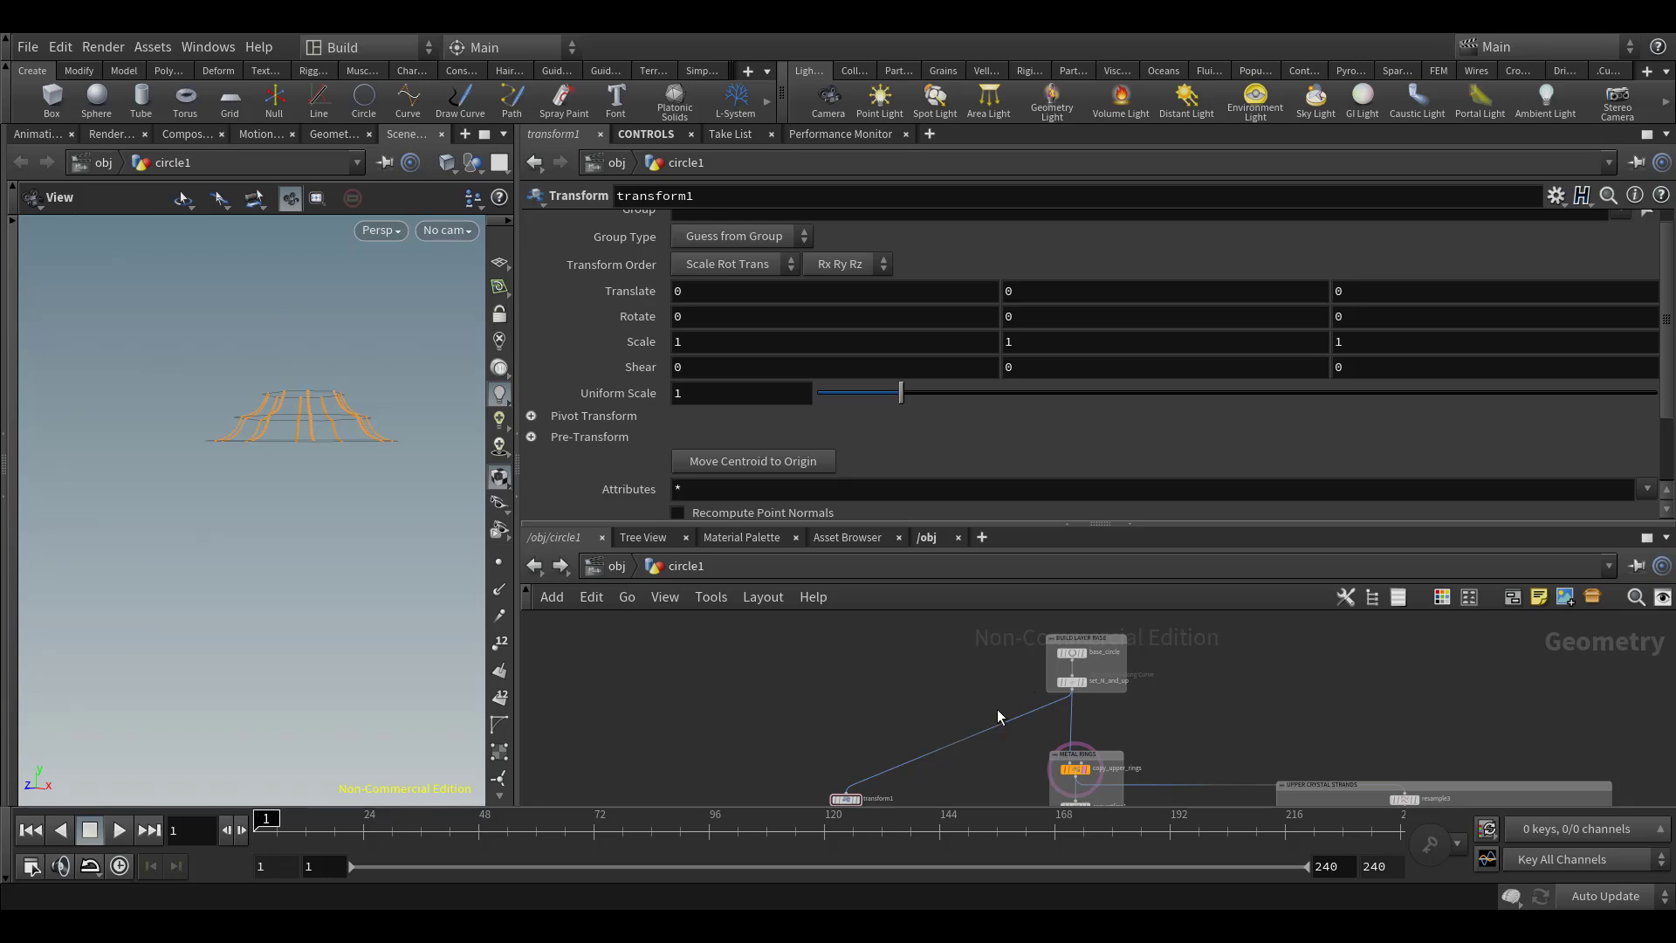
# Rename the new Transform node move_to_bottom, place it to the left of the METAL RINGS group and display its output
pyautogui.click(1071, 652)
pyautogui.scroll(2, 1157, 698)
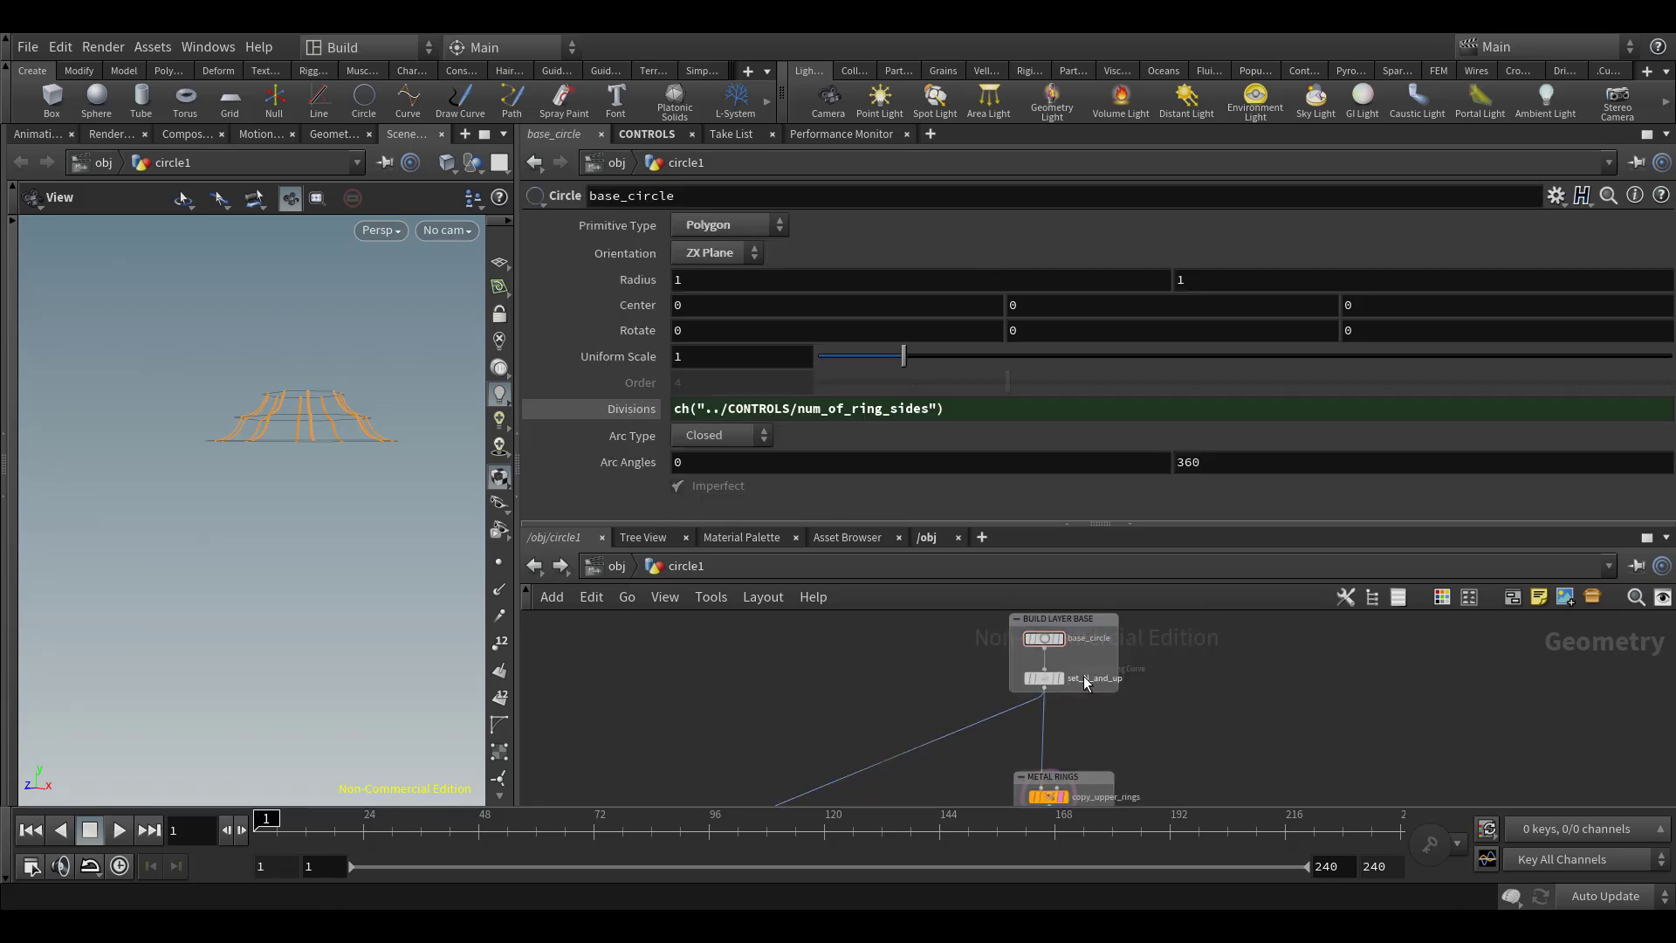
pyautogui.moveTo(790, 739); pyautogui.dragTo(1040, 624, button='middle')
pyautogui.scroll(-2, 1050, 629)
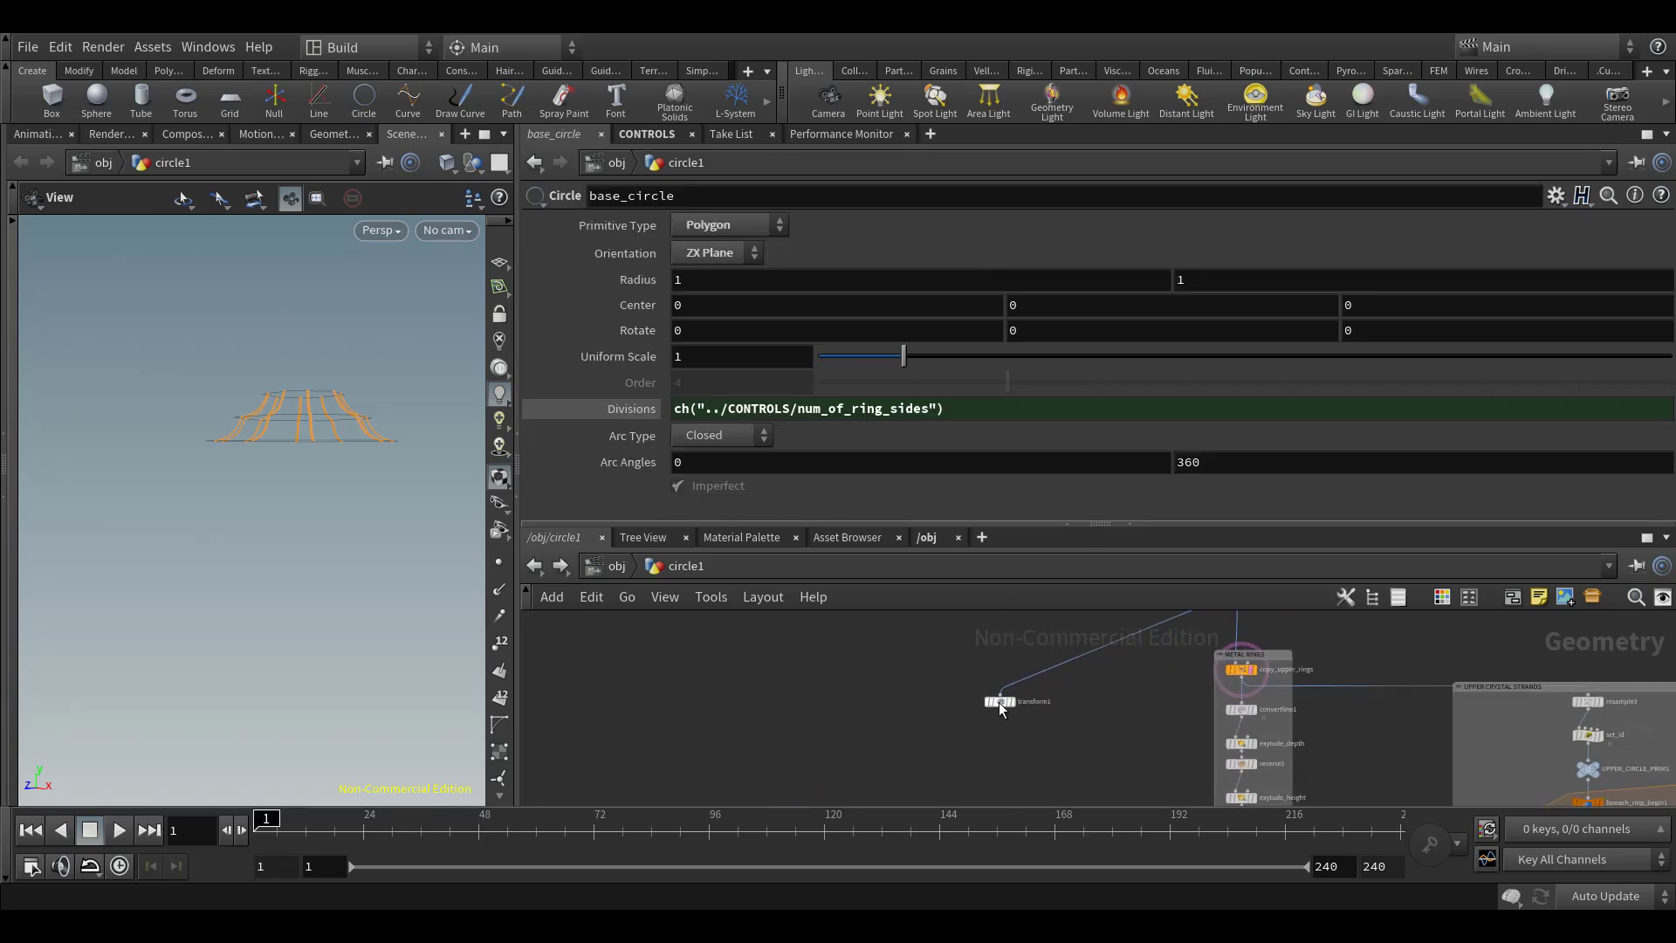
pyautogui.moveTo(999, 702); pyautogui.dragTo(883, 663)
pyautogui.scroll(1, 890, 668)
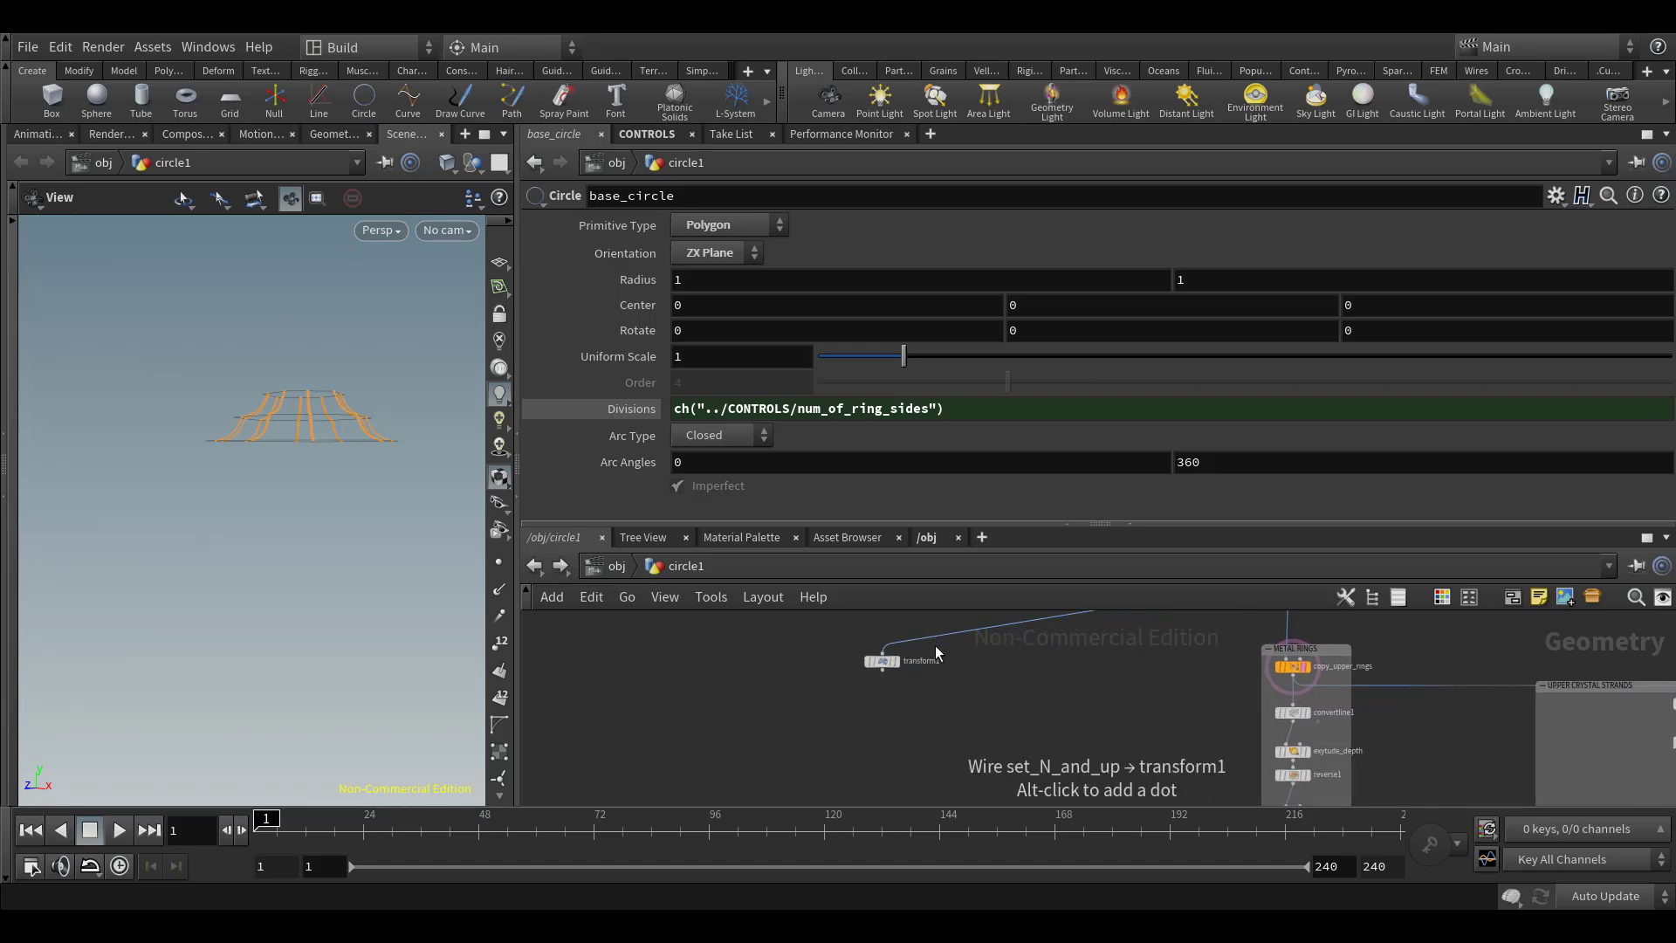
pyautogui.doubleClick(927, 661)
pyautogui.write('move_to_b')
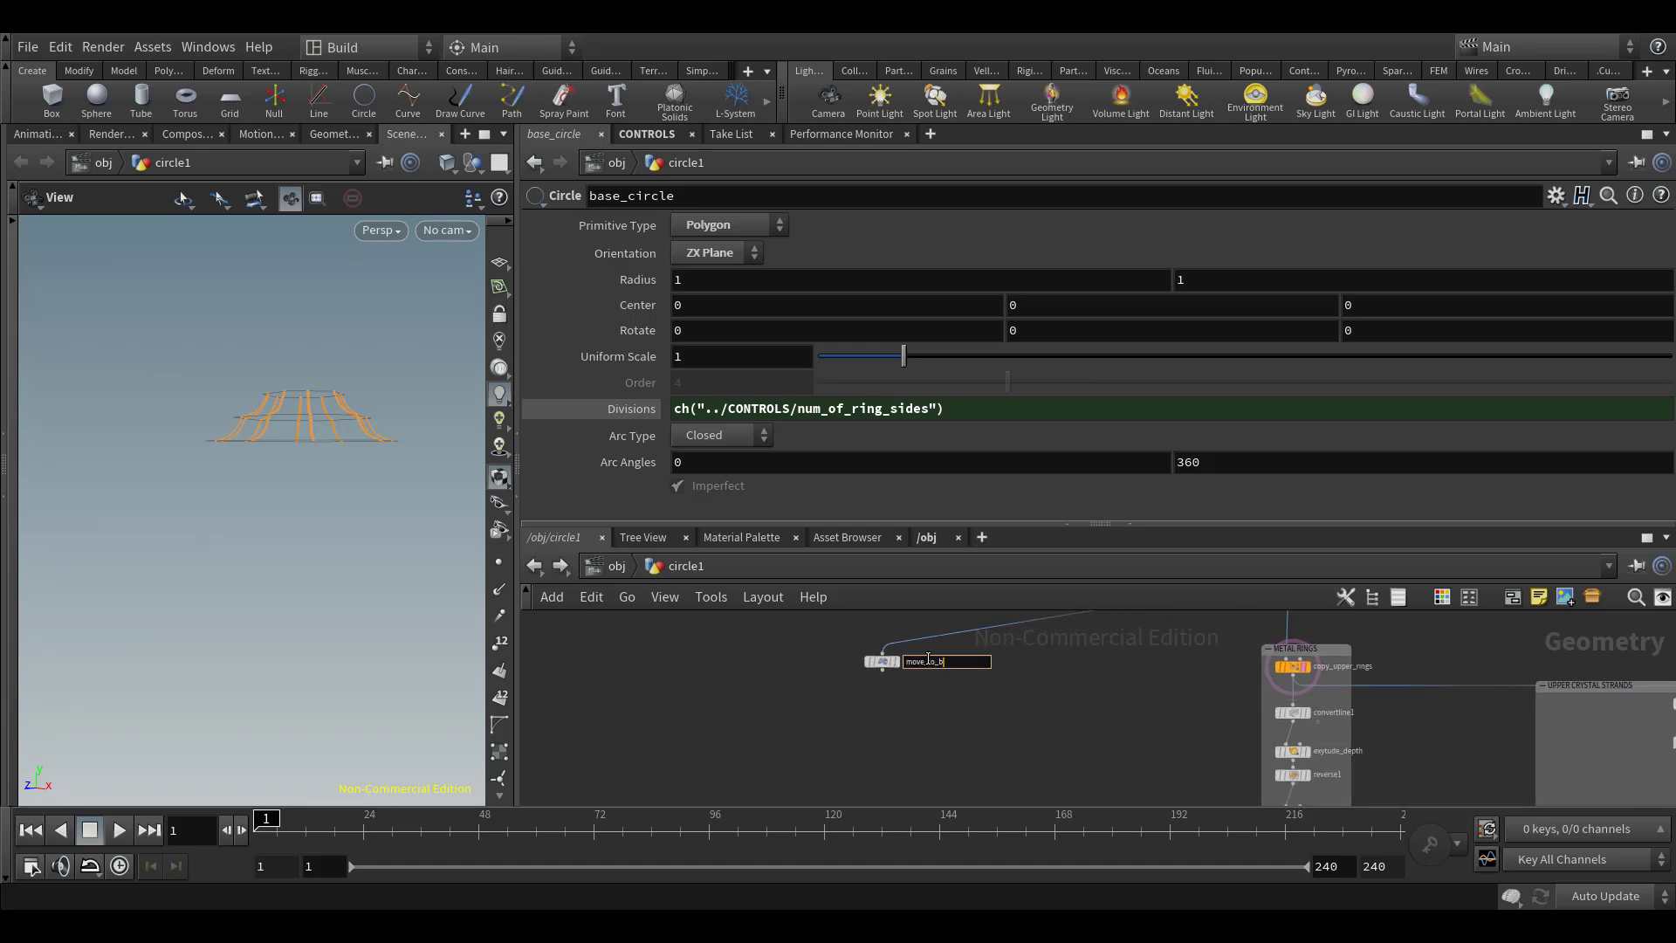
pyautogui.write('ottom')
pyautogui.press('Return')
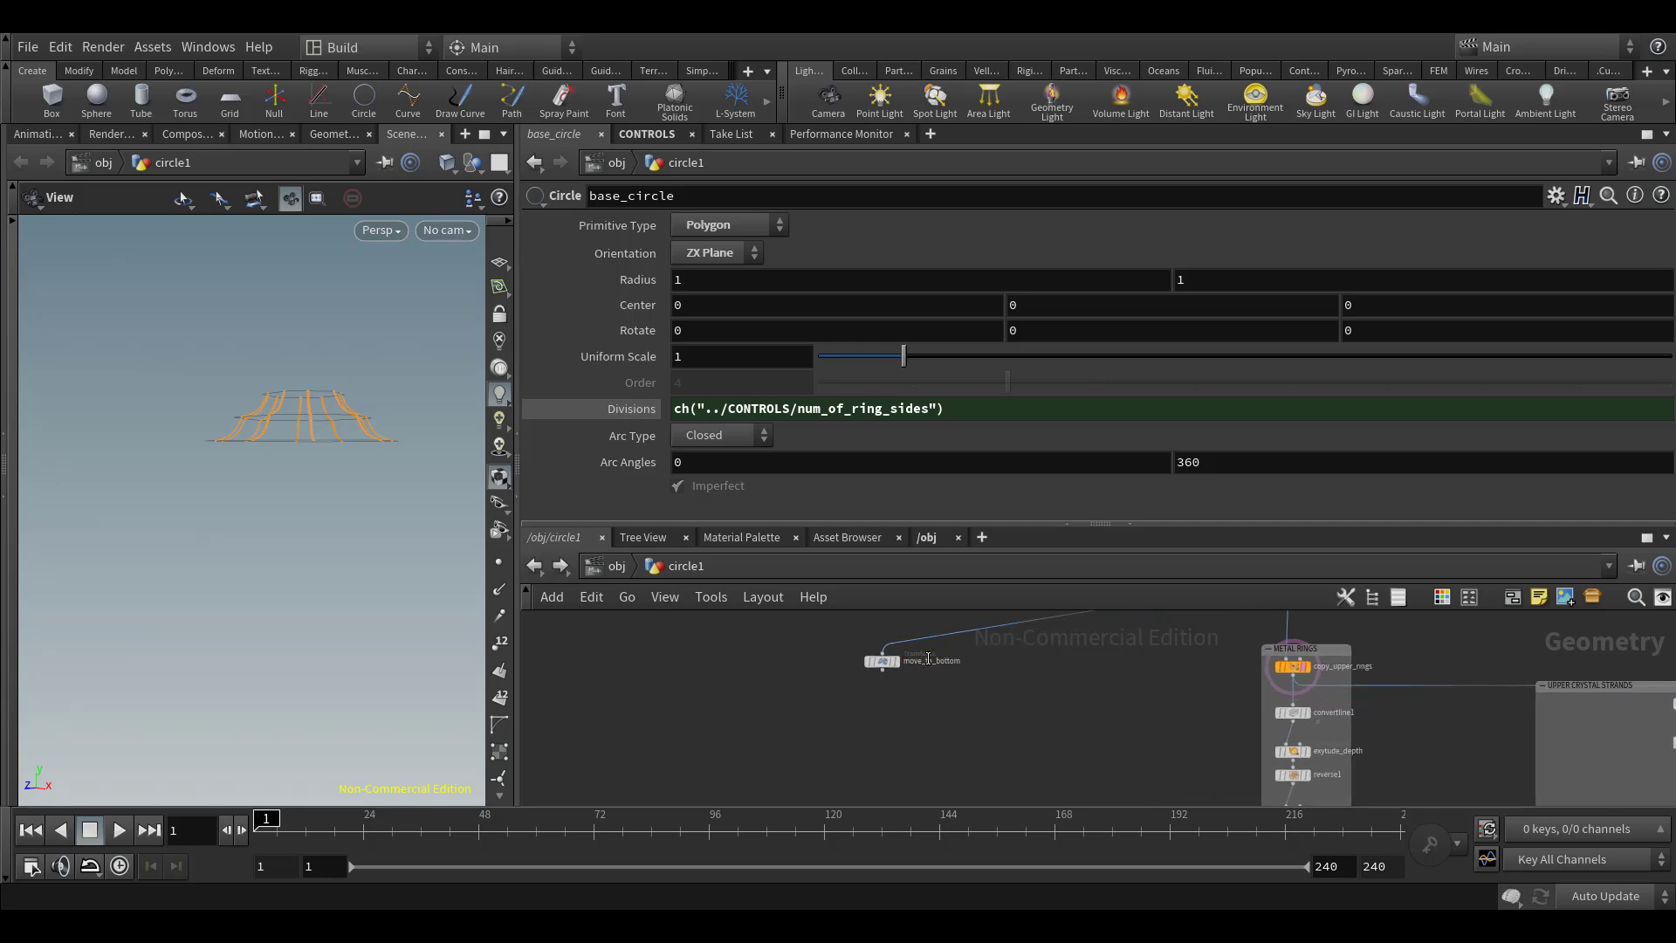
pyautogui.click(885, 668)
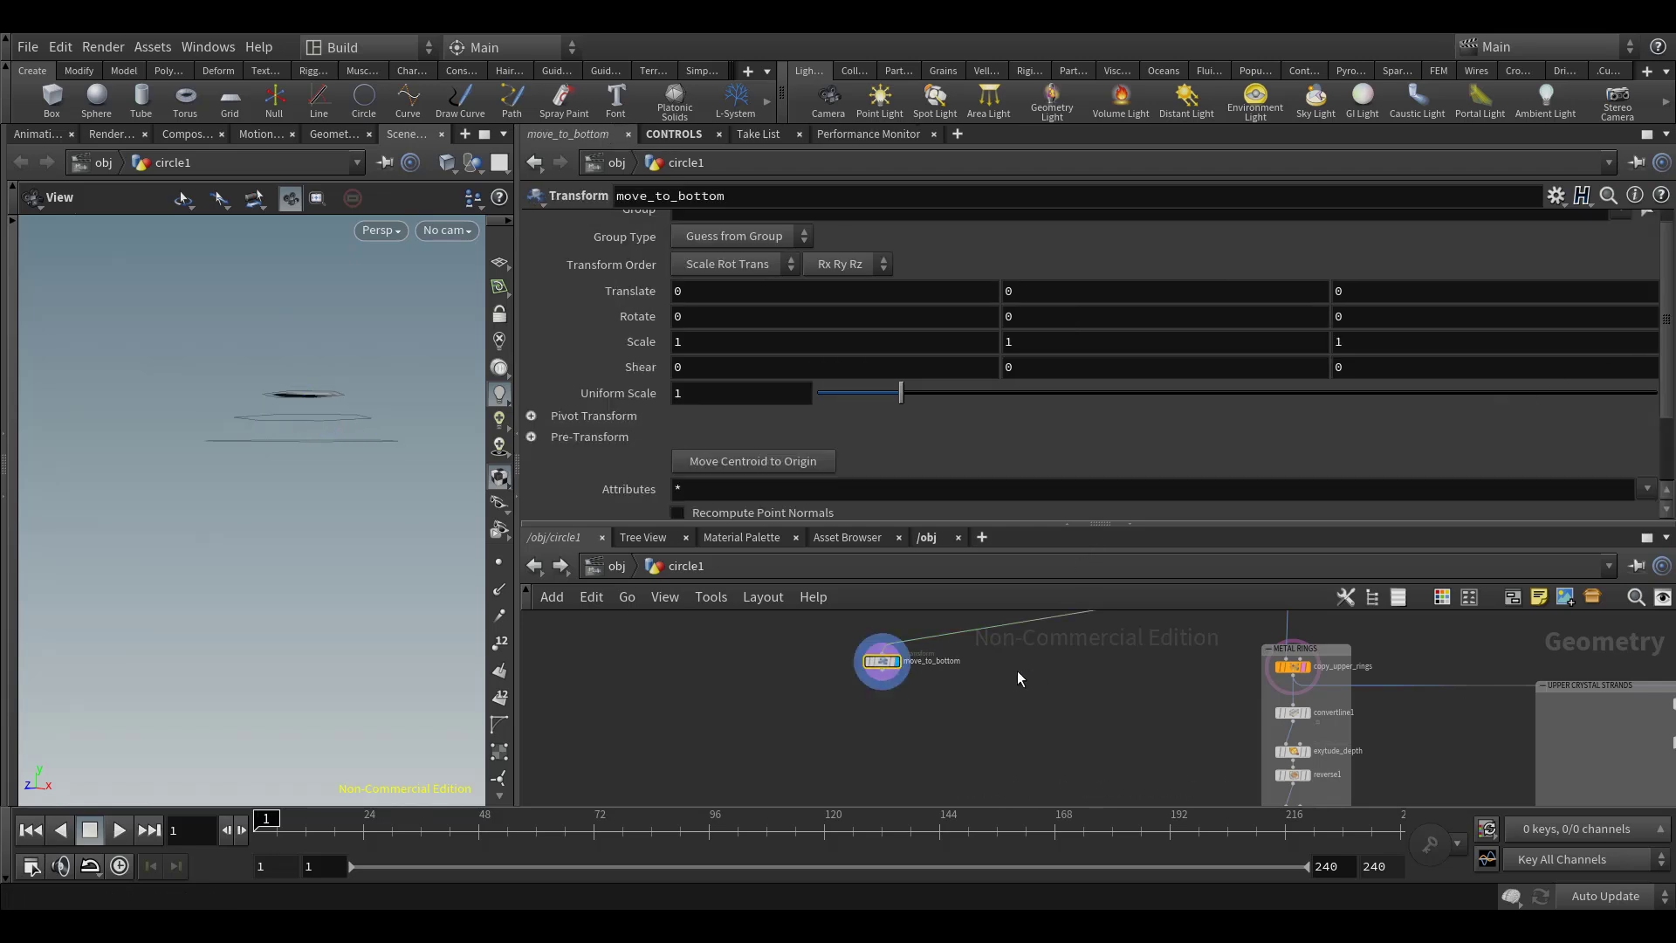
# Link move_to_bottom's Y translation to the negated Top Rings Height control with -ch("../CONTROLS/top_rings_height")
pyautogui.scroll(-2, 1018, 670)
pyautogui.moveTo(935, 665); pyautogui.dragTo(911, 708, button='middle')
pyautogui.scroll(-2, 906, 635)
pyautogui.moveTo(917, 649); pyautogui.dragTo(920, 703, button='middle')
pyautogui.moveTo(919, 703); pyautogui.dragTo(1034, 625)
pyautogui.click(748, 492)
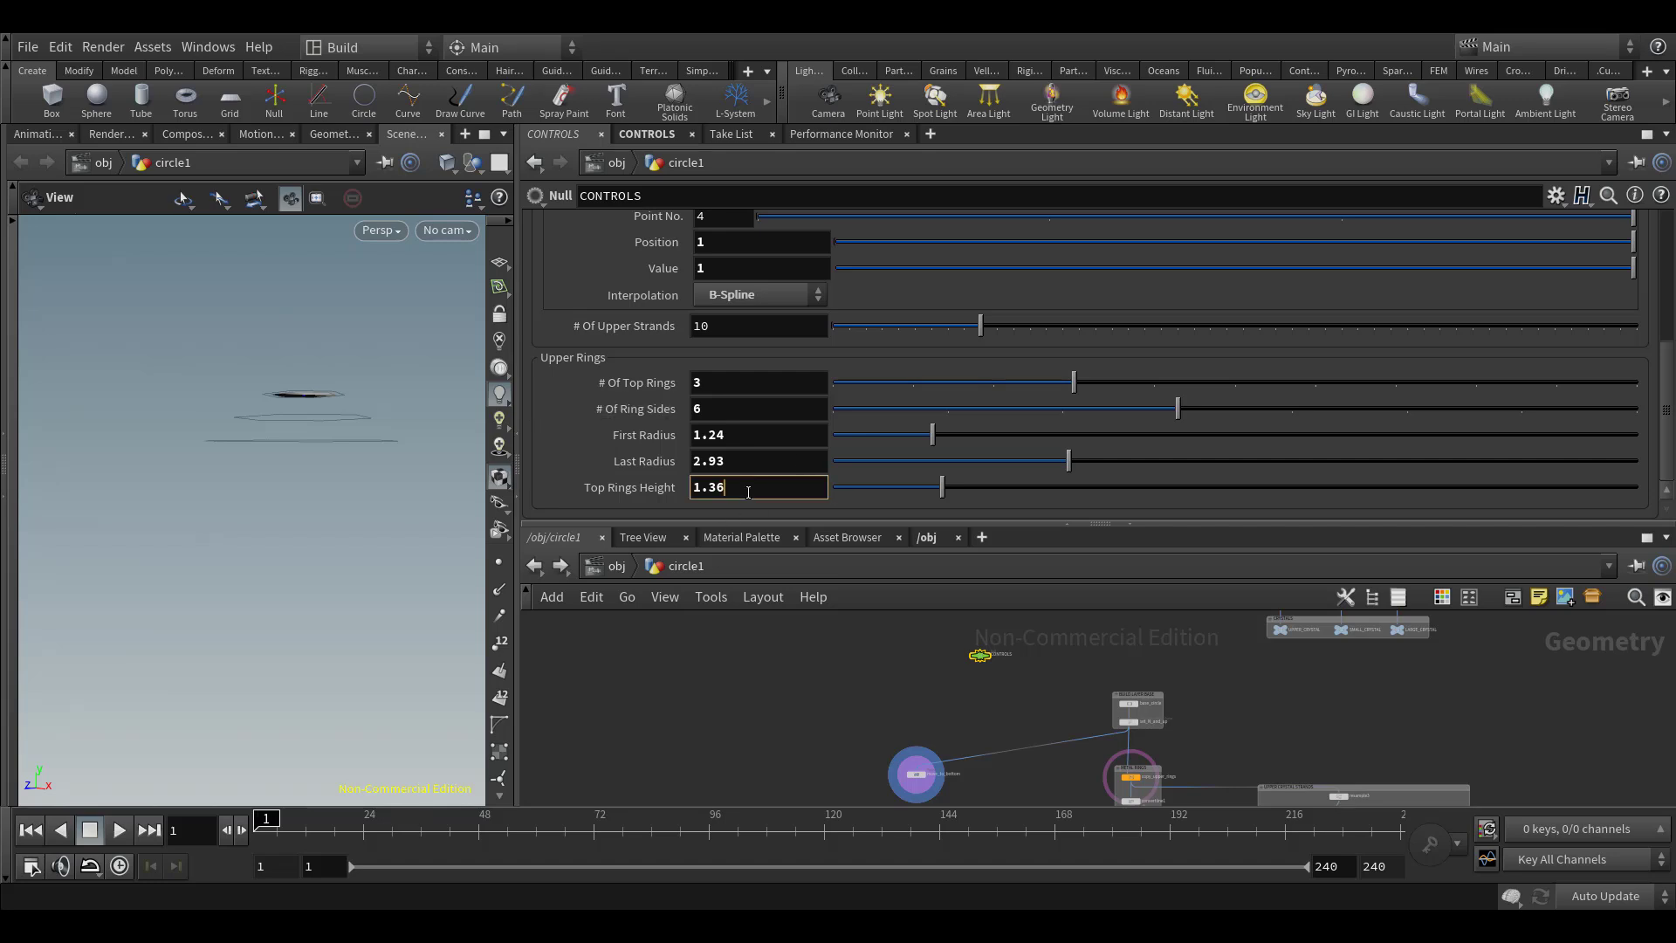
pyautogui.press('Return')
pyautogui.moveTo(815, 710); pyautogui.dragTo(936, 787)
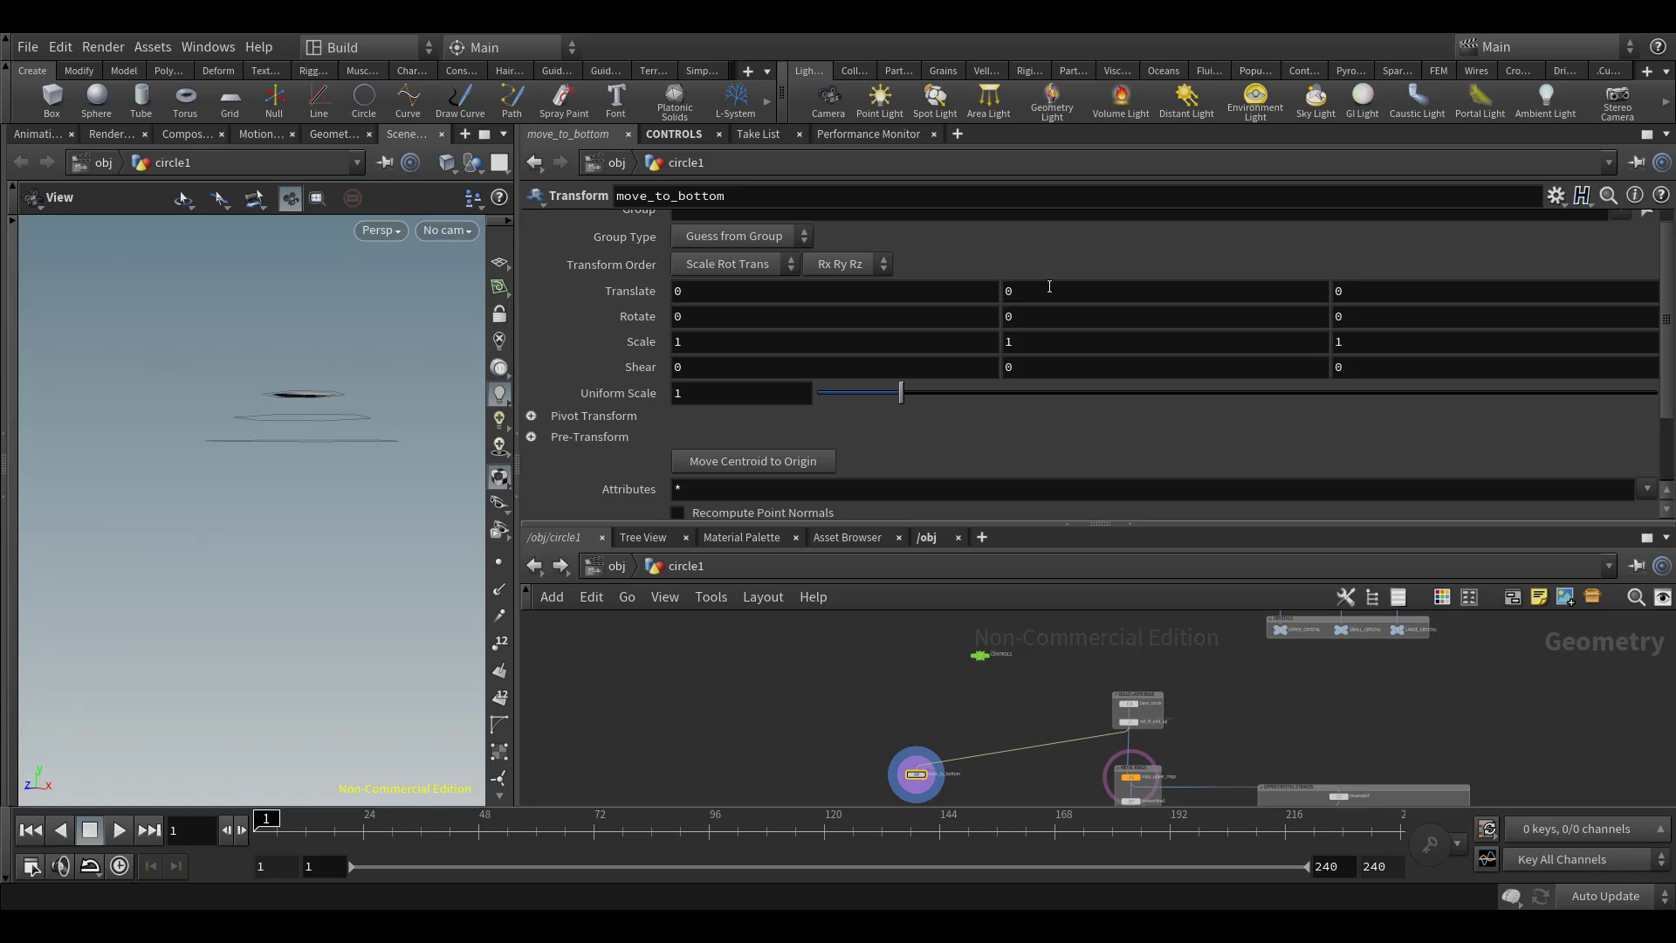
pyautogui.write('ch("../CONTROLS/top_rings_height")')
pyautogui.click(1001, 294)
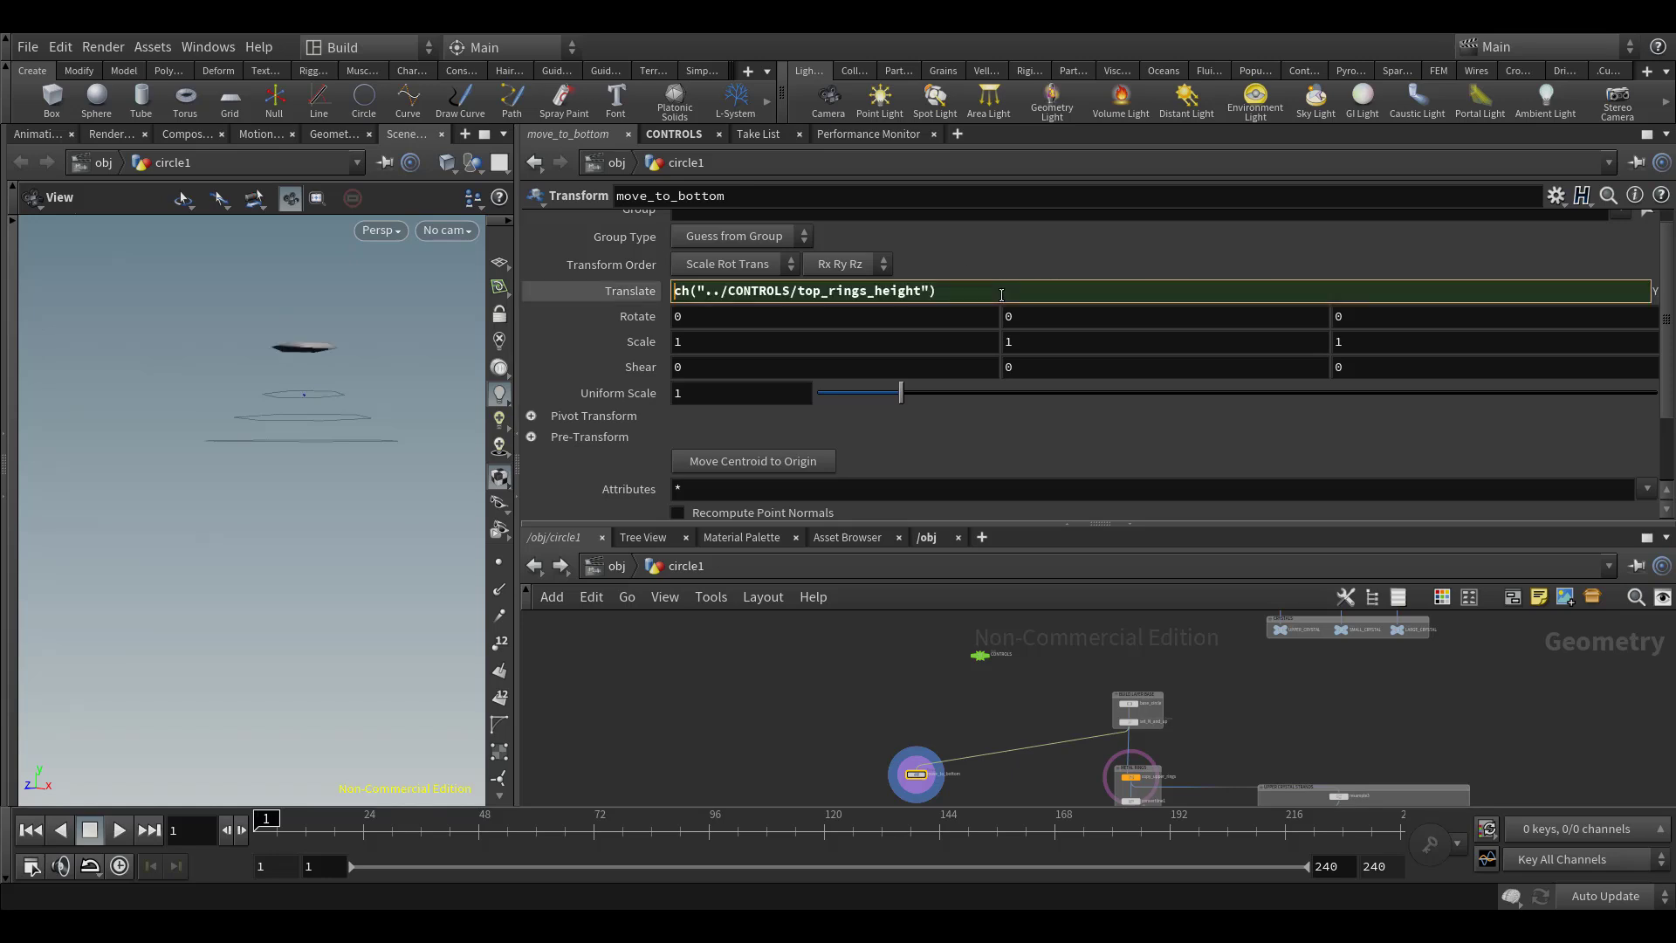
pyautogui.write('-')
pyautogui.press('Return')
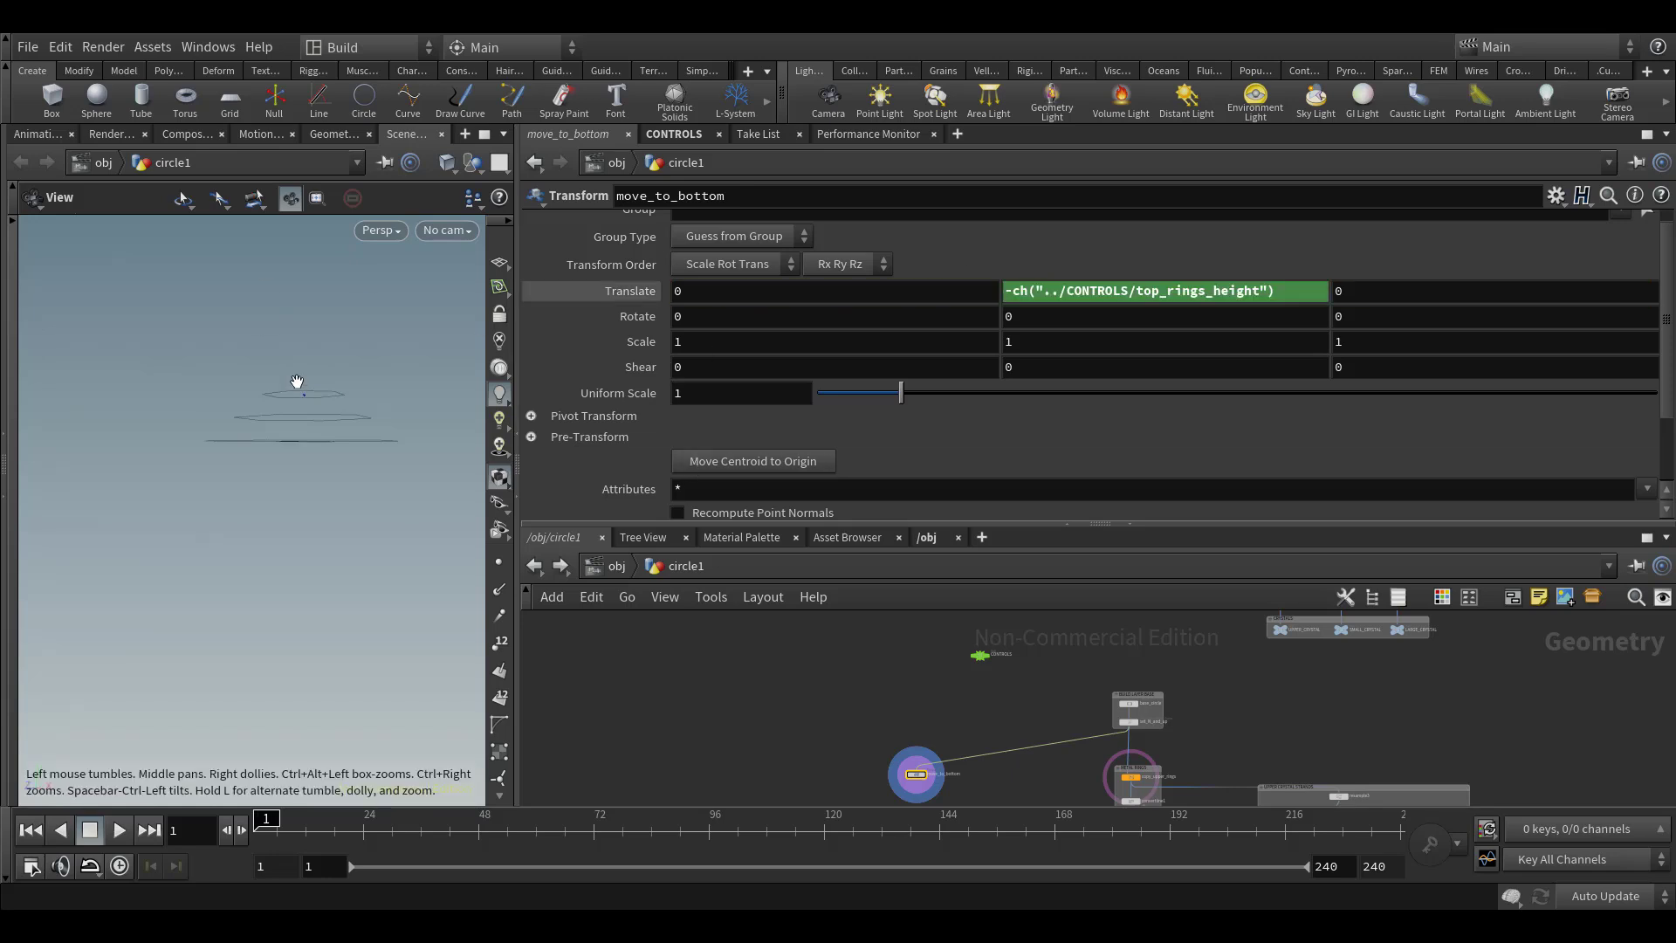
# Examine the moved base shape against the three upper rings from several viewing angles
pyautogui.moveTo(299, 381); pyautogui.dragTo(322, 407)
pyautogui.moveTo(322, 408); pyautogui.dragTo(381, 430, button='right')
pyautogui.moveTo(382, 430); pyautogui.dragTo(337, 433)
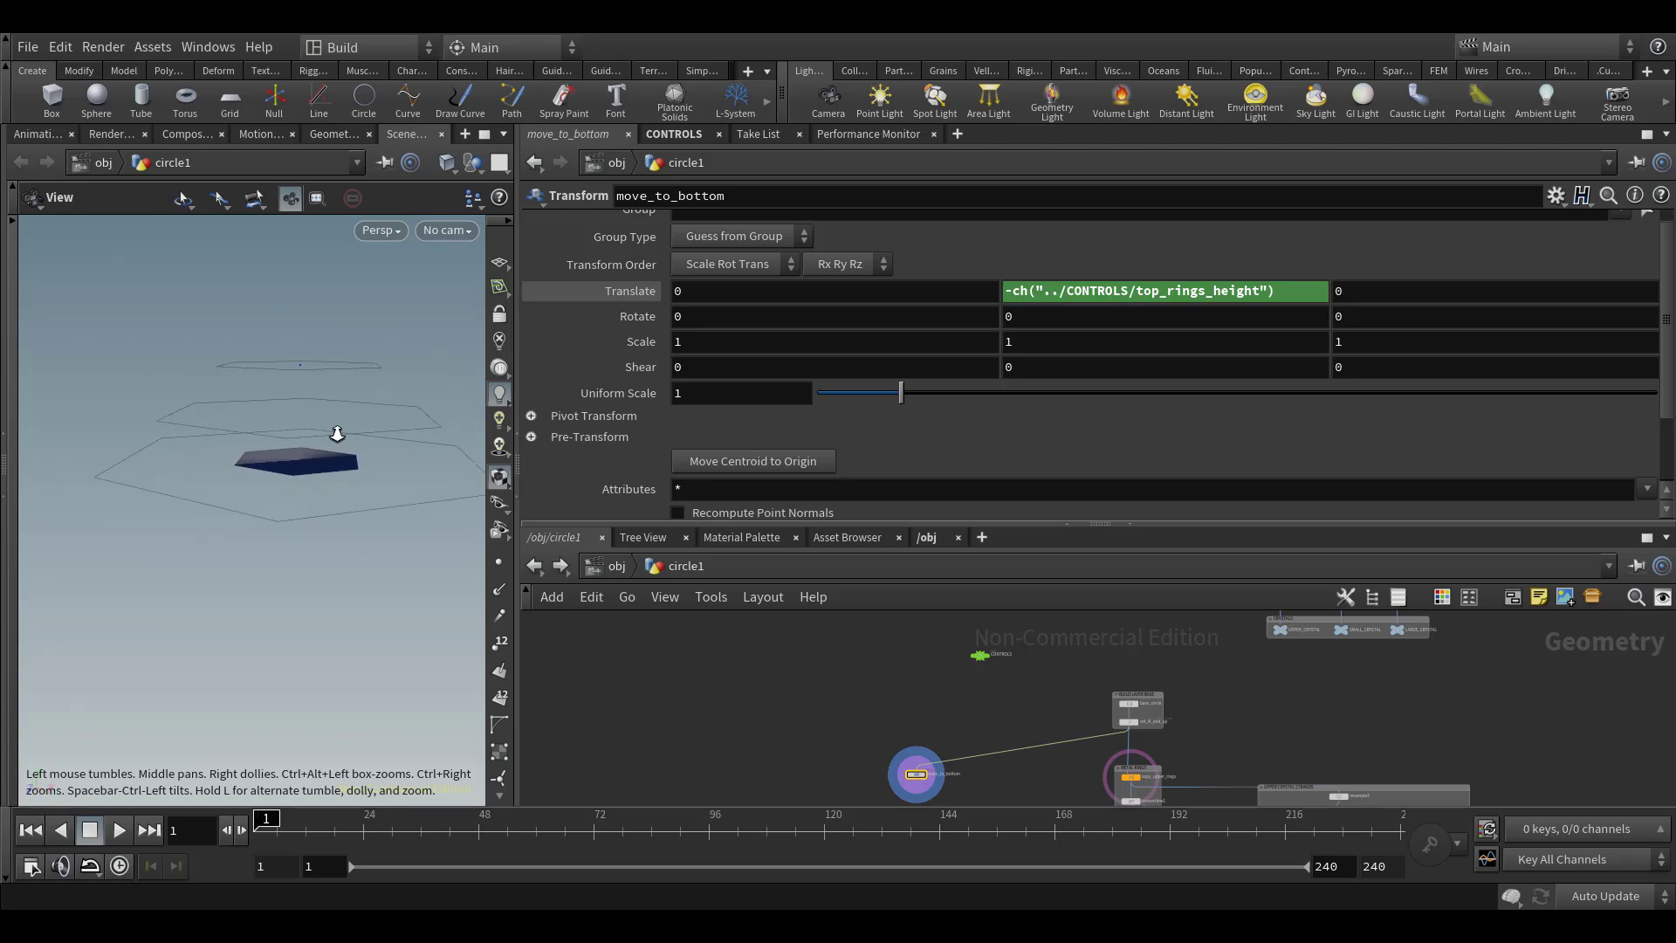
pyautogui.moveTo(337, 434); pyautogui.dragTo(361, 378, button='right')
pyautogui.moveTo(1088, 693); pyautogui.dragTo(1201, 690, button='right')
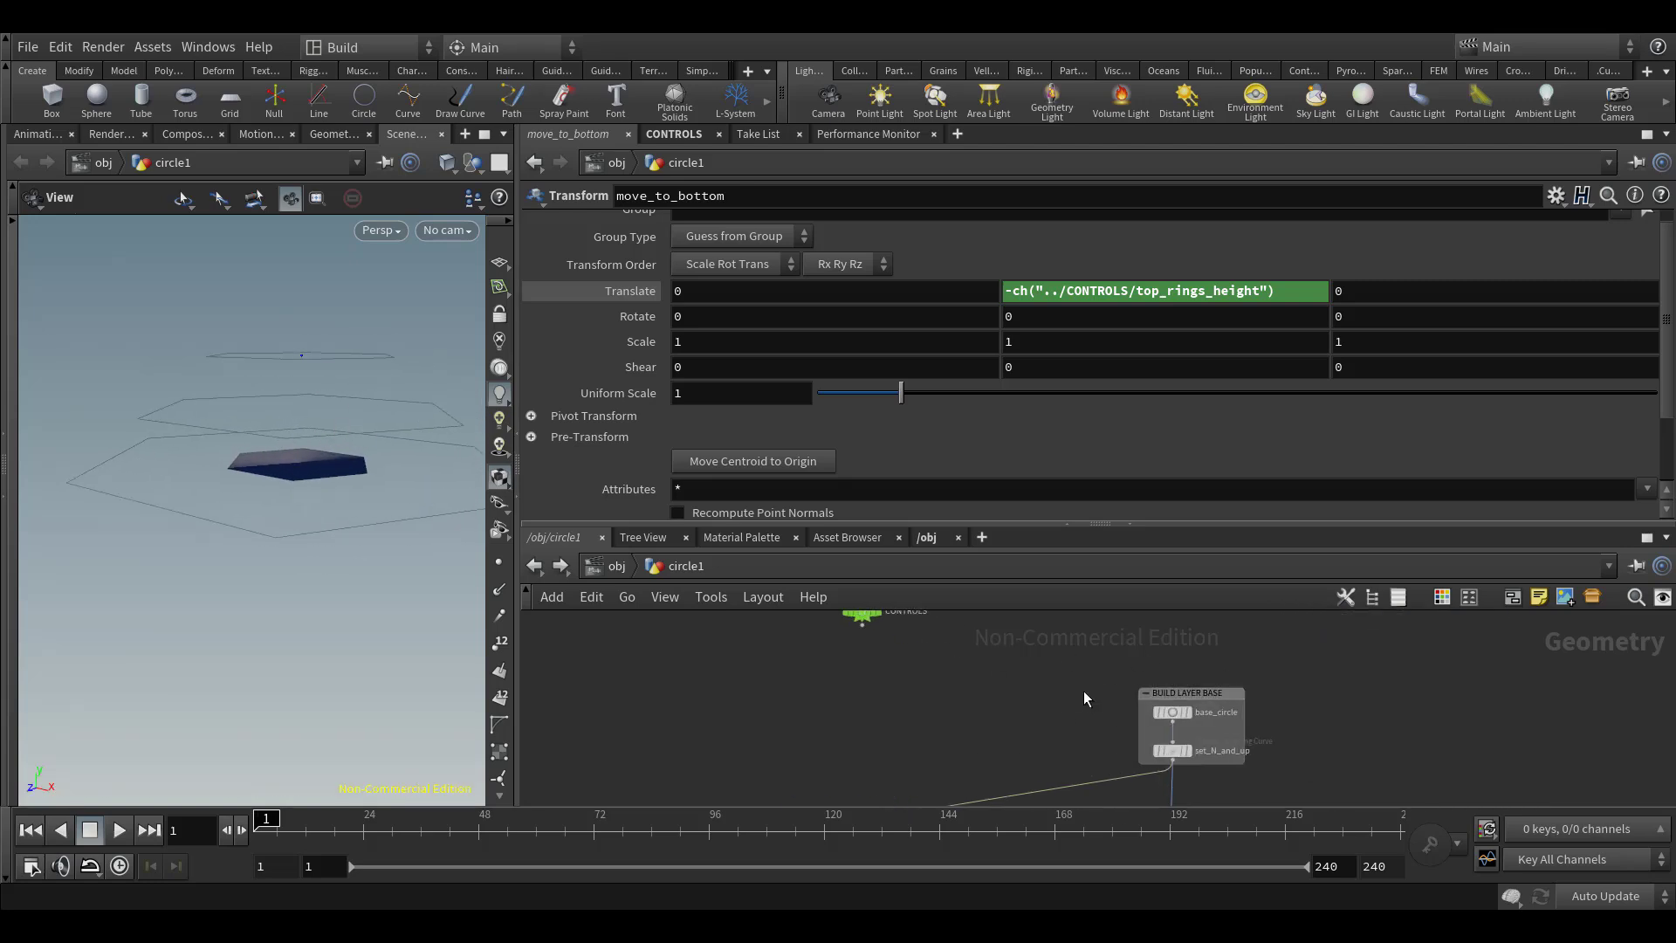
pyautogui.moveTo(1082, 690); pyautogui.dragTo(1122, 602, button='middle')
pyautogui.moveTo(262, 485); pyautogui.dragTo(319, 469)
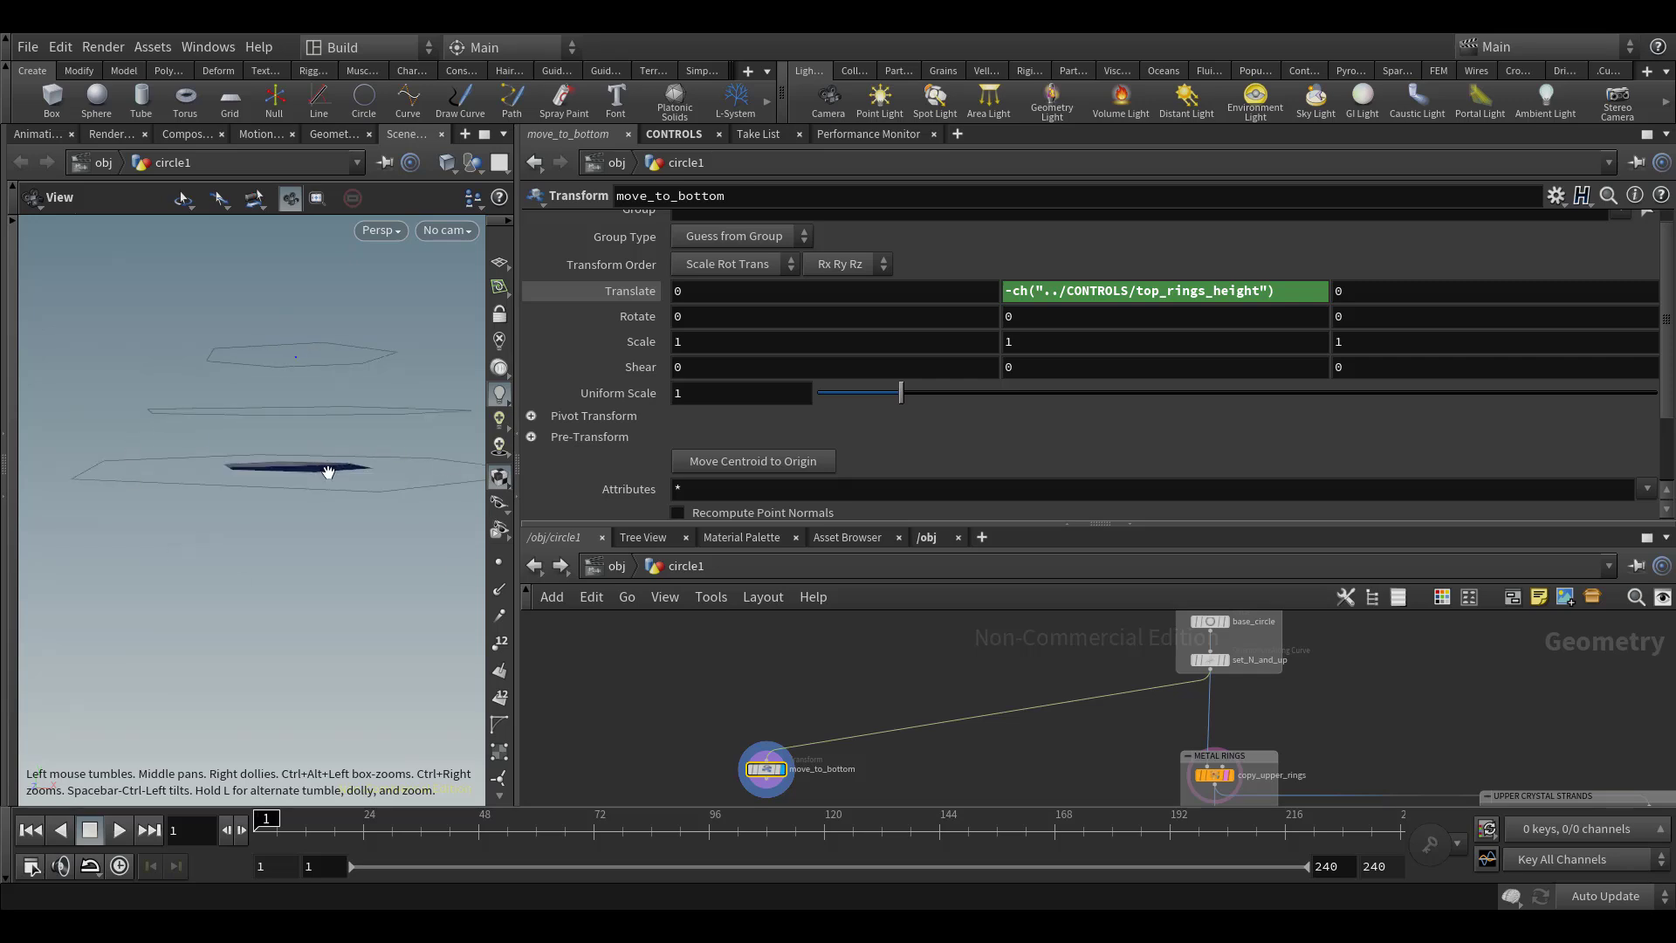
pyautogui.moveTo(329, 457); pyautogui.dragTo(285, 435)
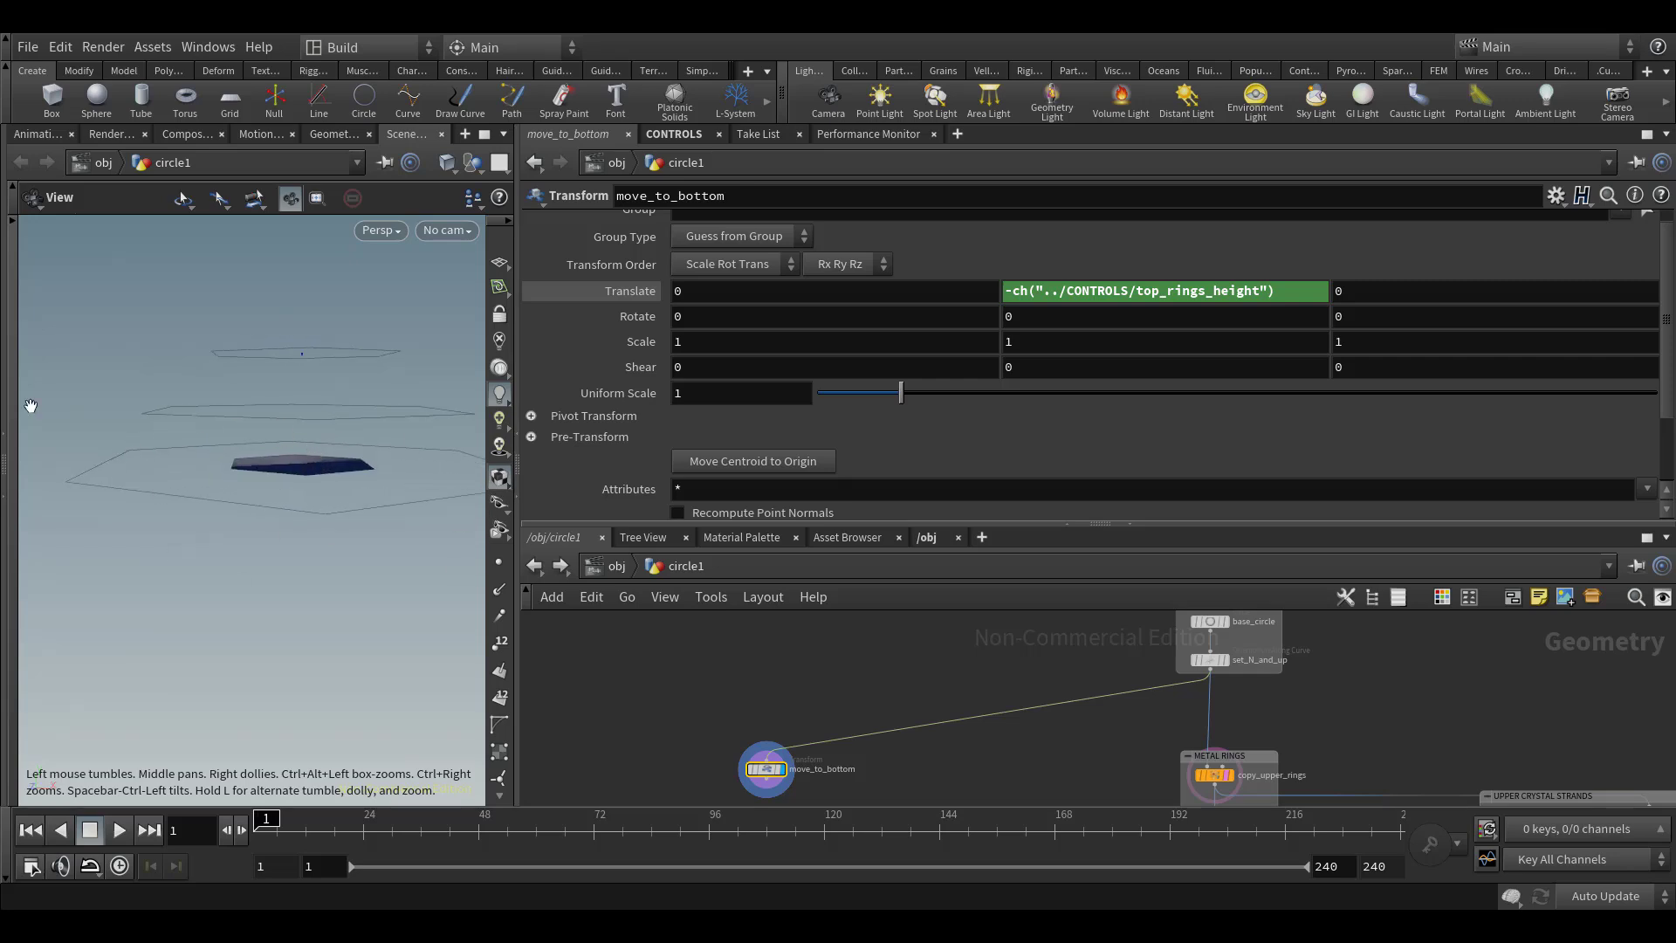
pyautogui.moveTo(338, 490); pyautogui.dragTo(287, 507)
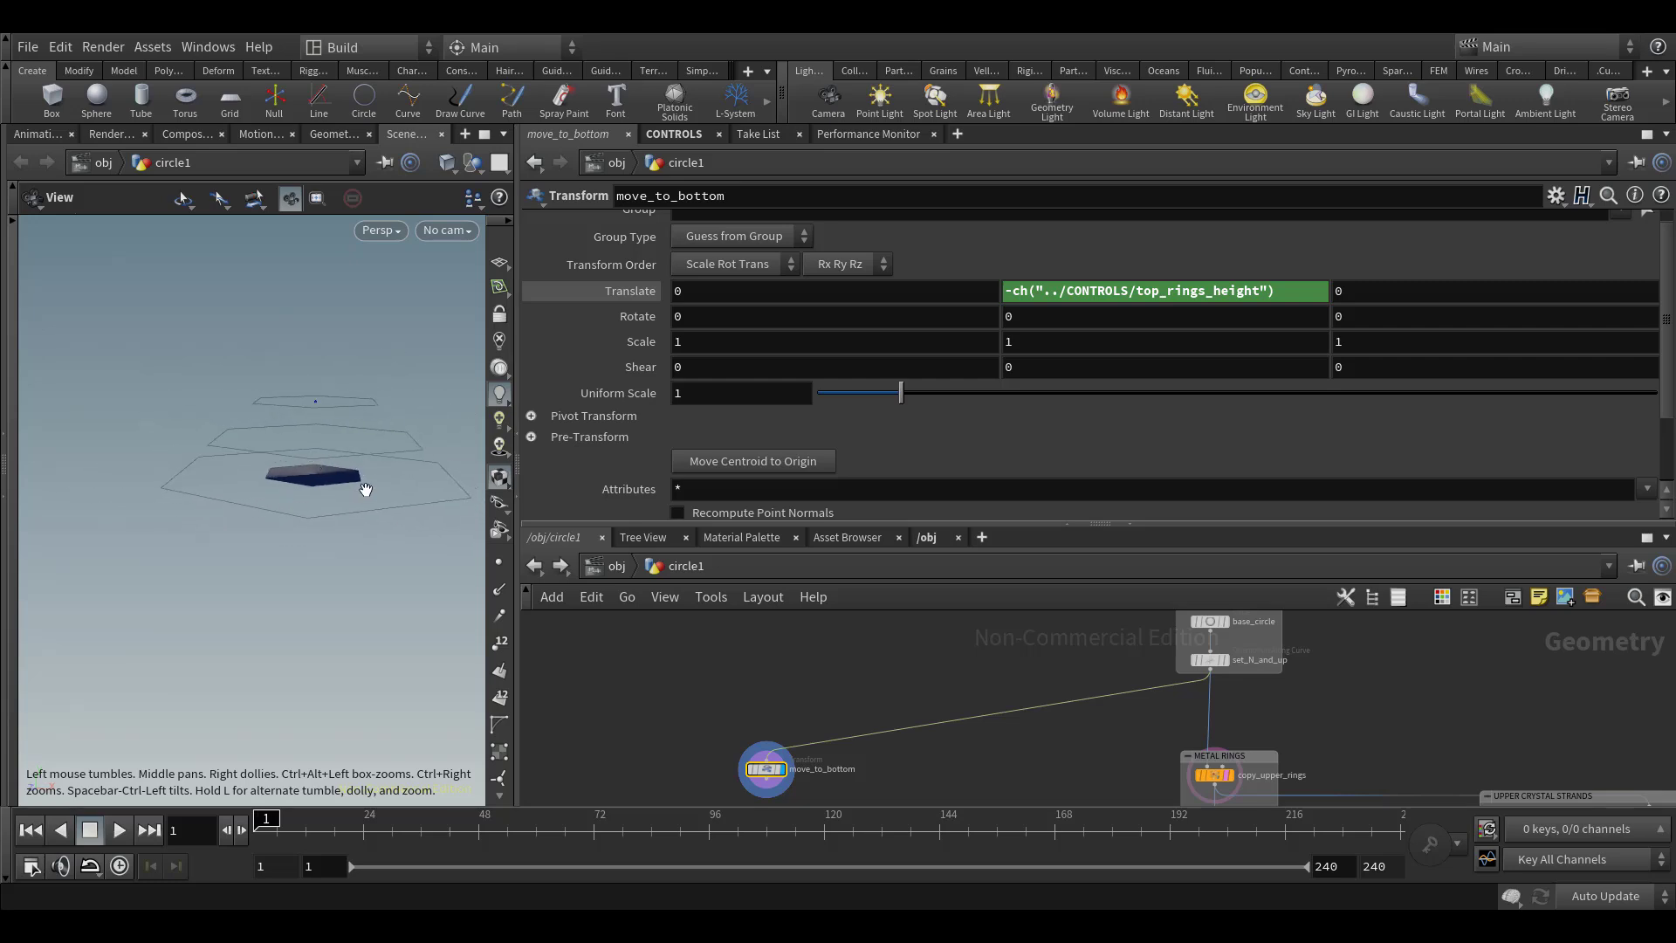
pyautogui.moveTo(1073, 789); pyautogui.dragTo(1069, 760, button='middle')
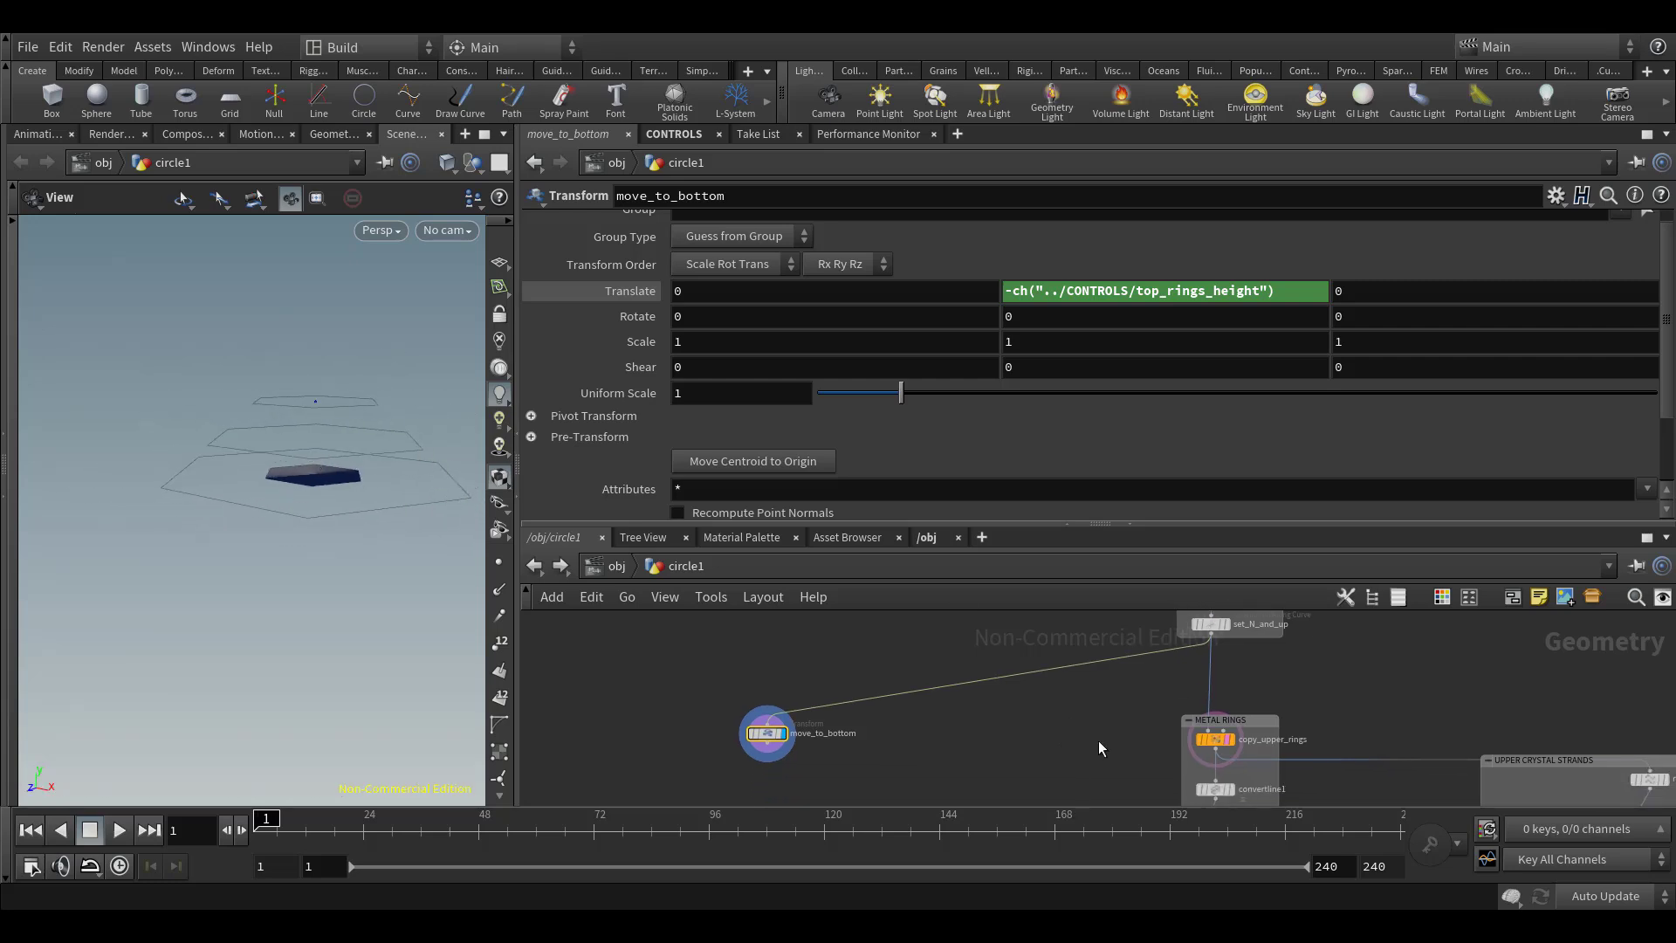
# Inspect the Uniform Scale expression and its evaluated value on copy_upper_rings
pyautogui.click(1218, 740)
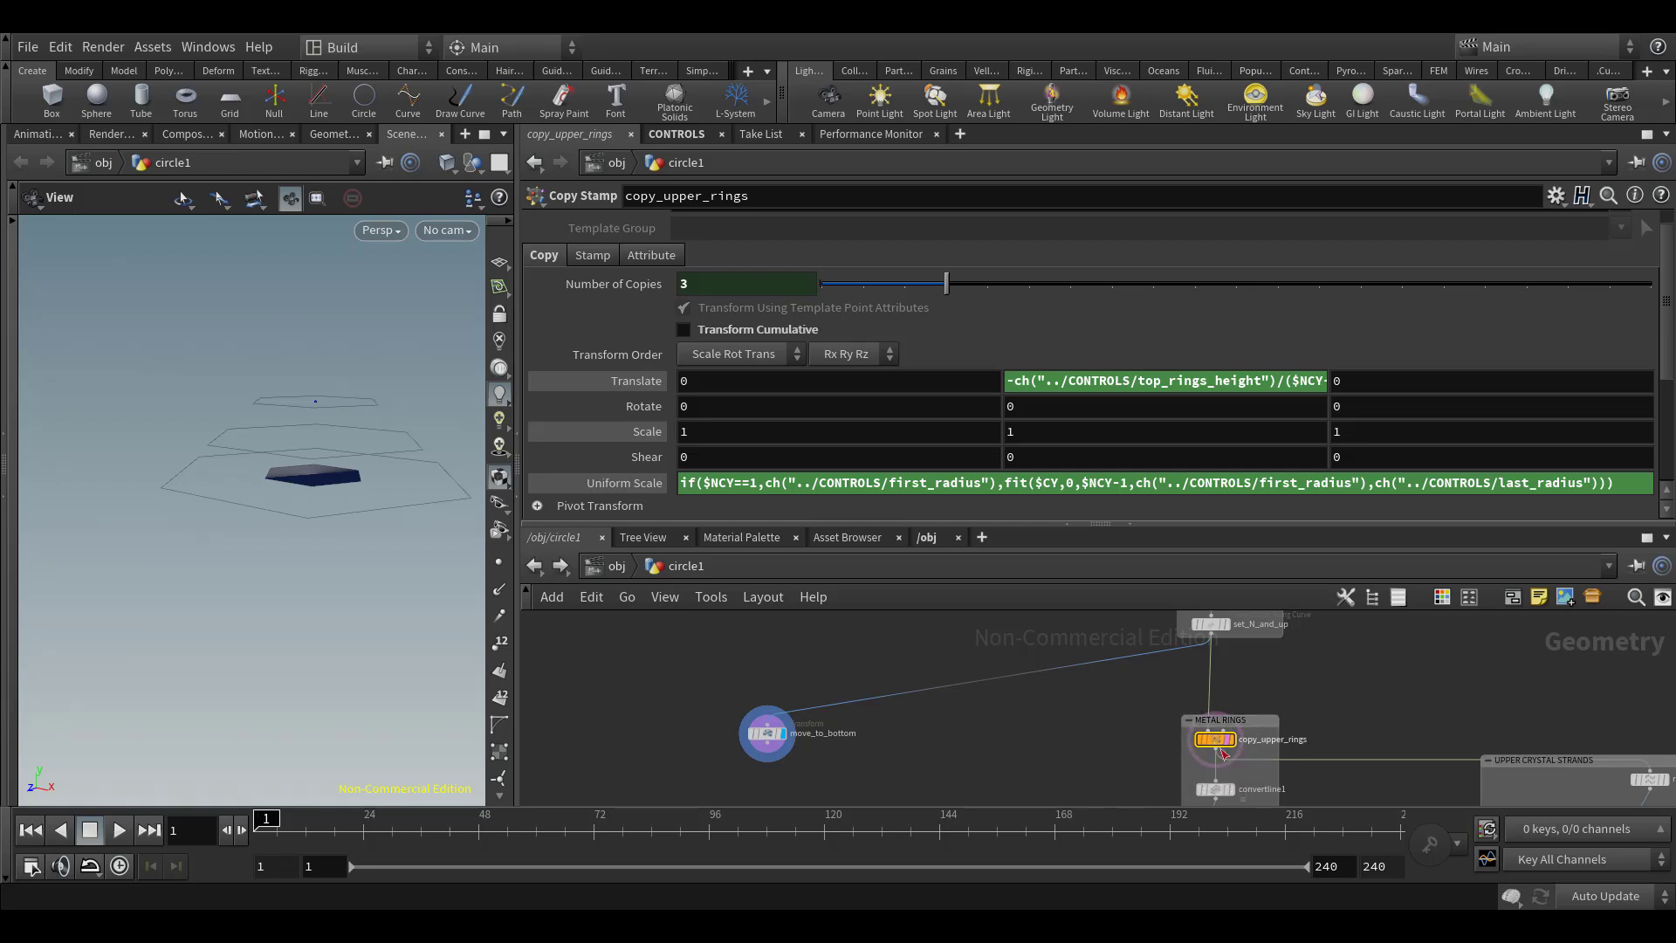
pyautogui.scroll(-1, 980, 759)
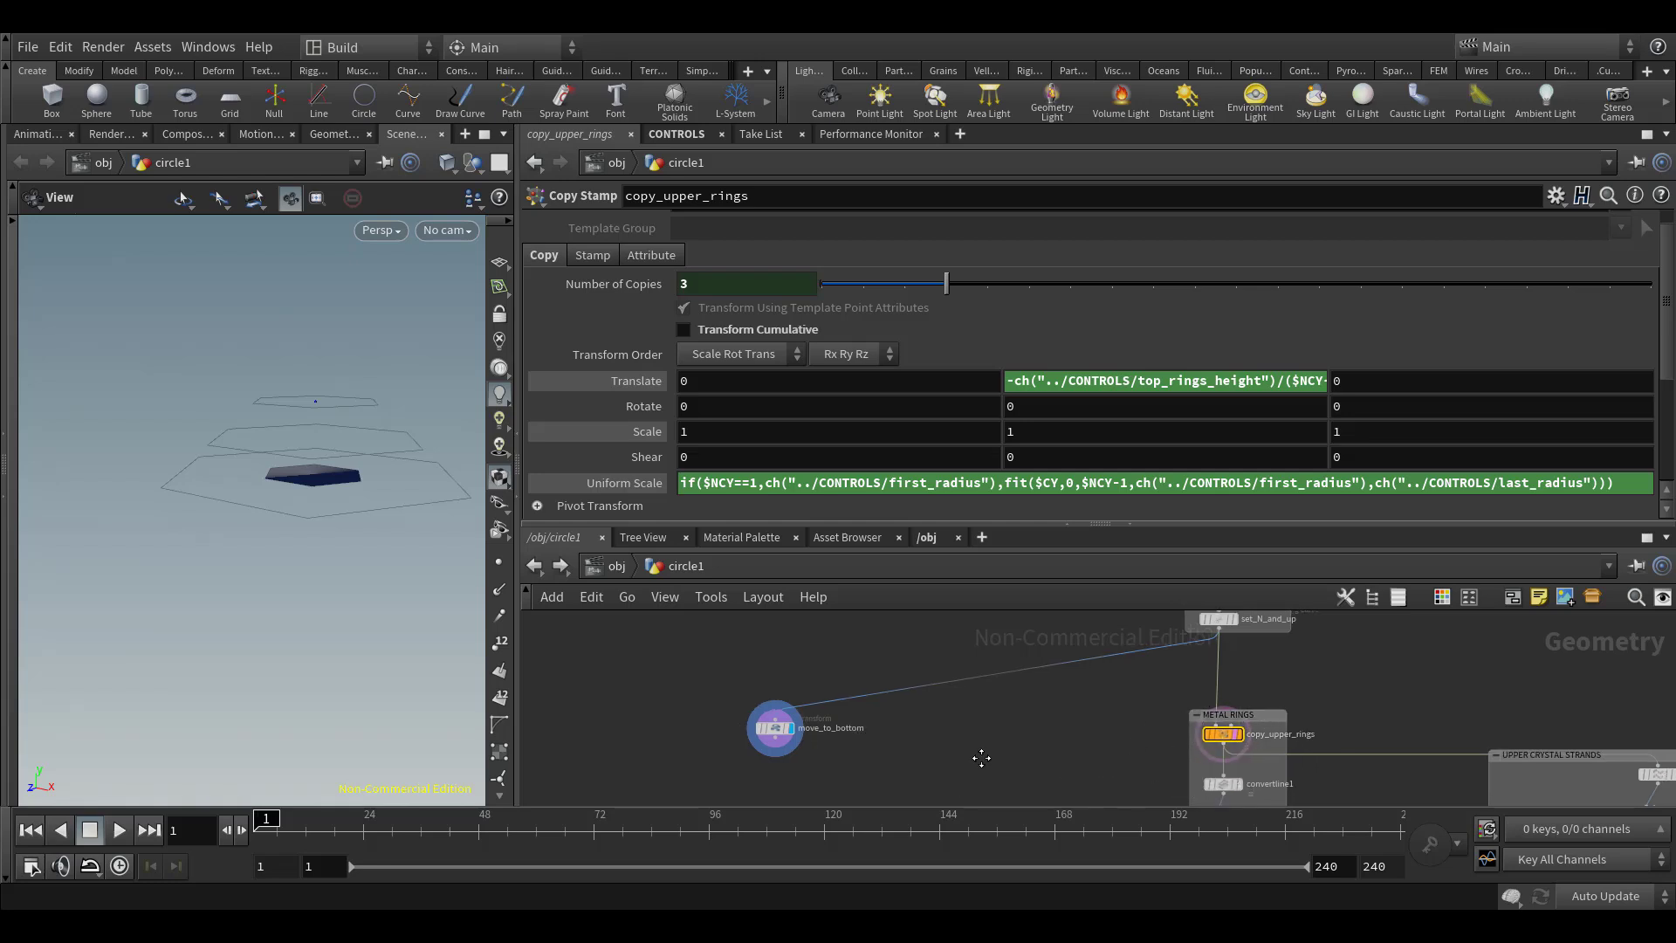
pyautogui.click(663, 479)
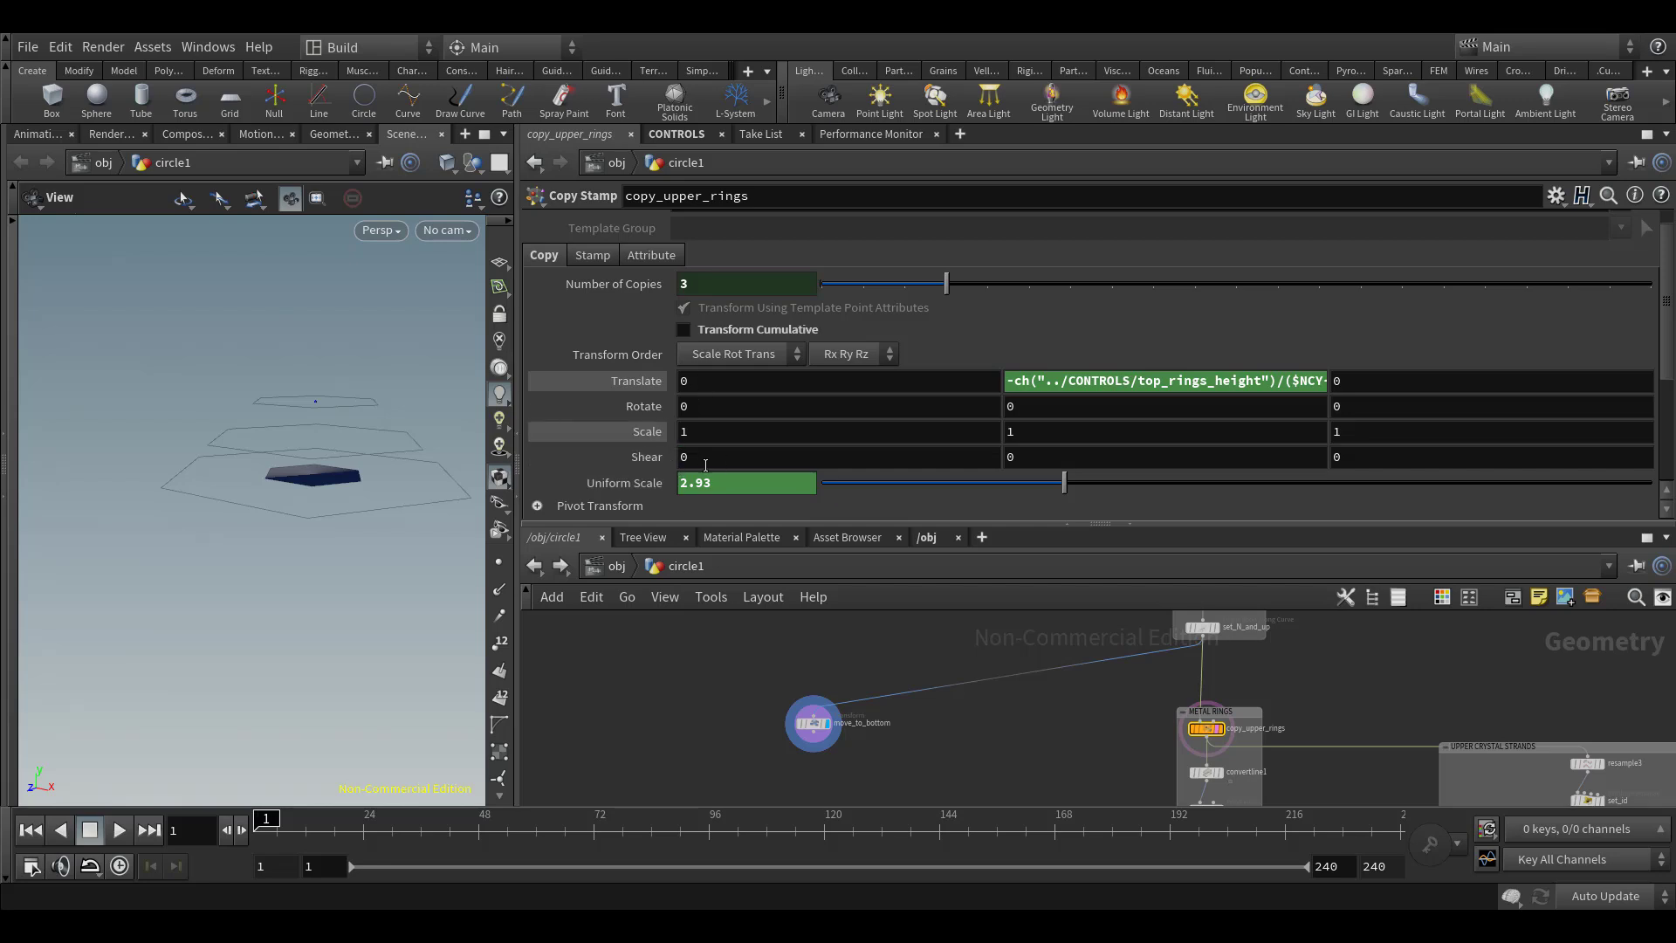
pyautogui.click(611, 483)
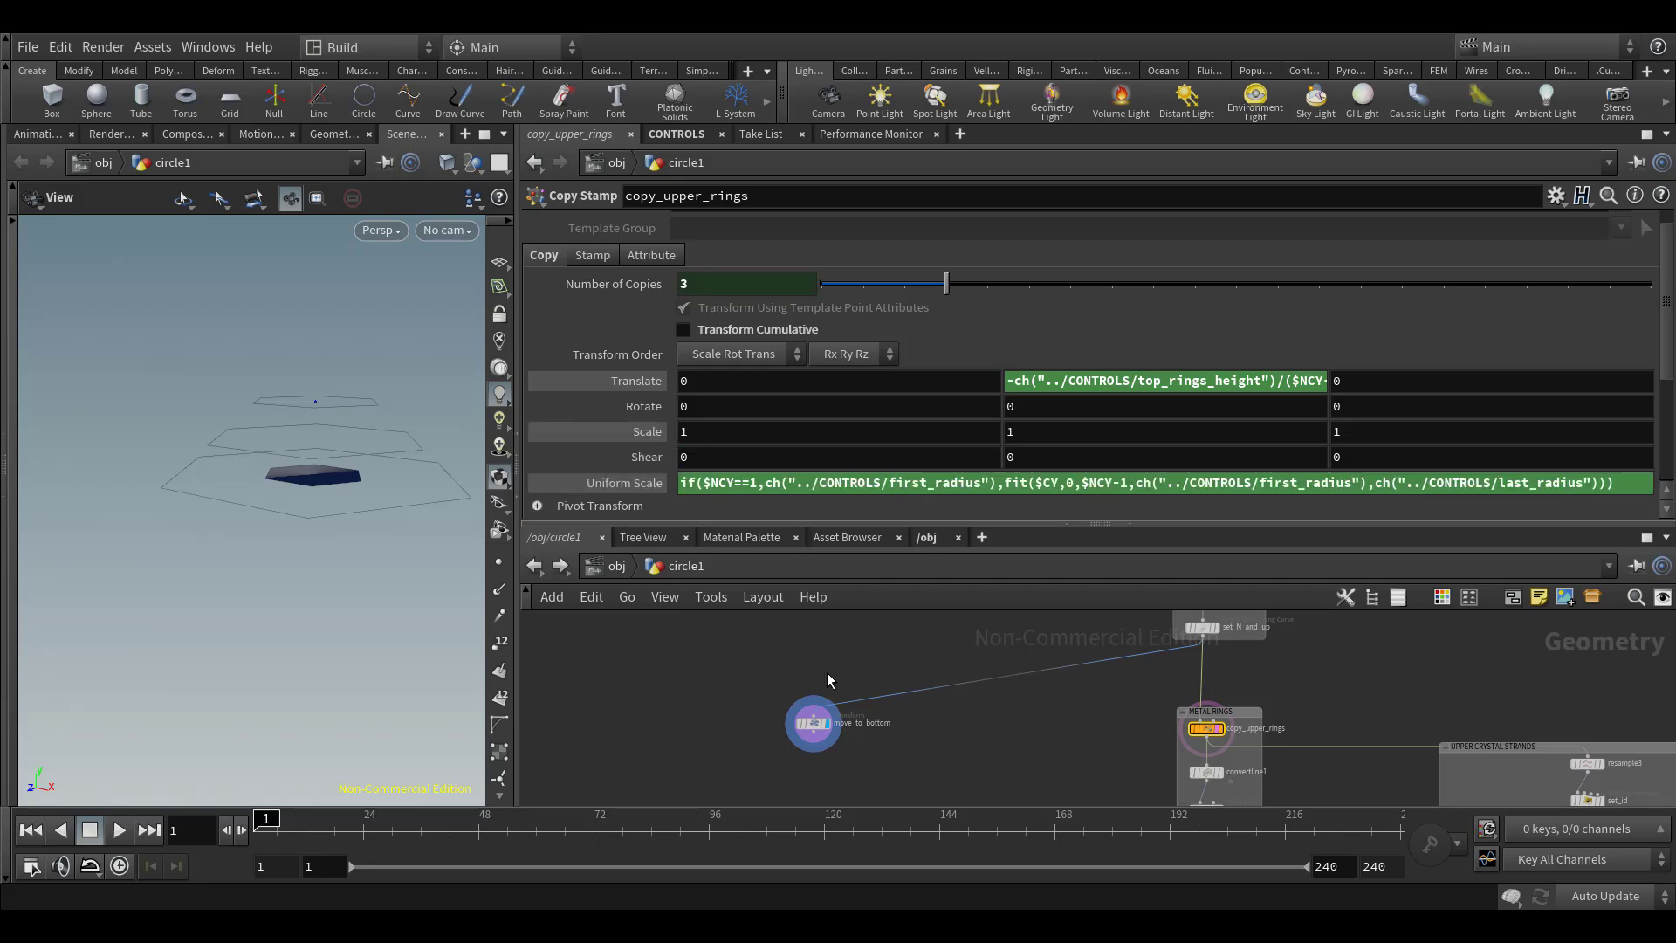
pyautogui.moveTo(733, 674); pyautogui.dragTo(829, 742)
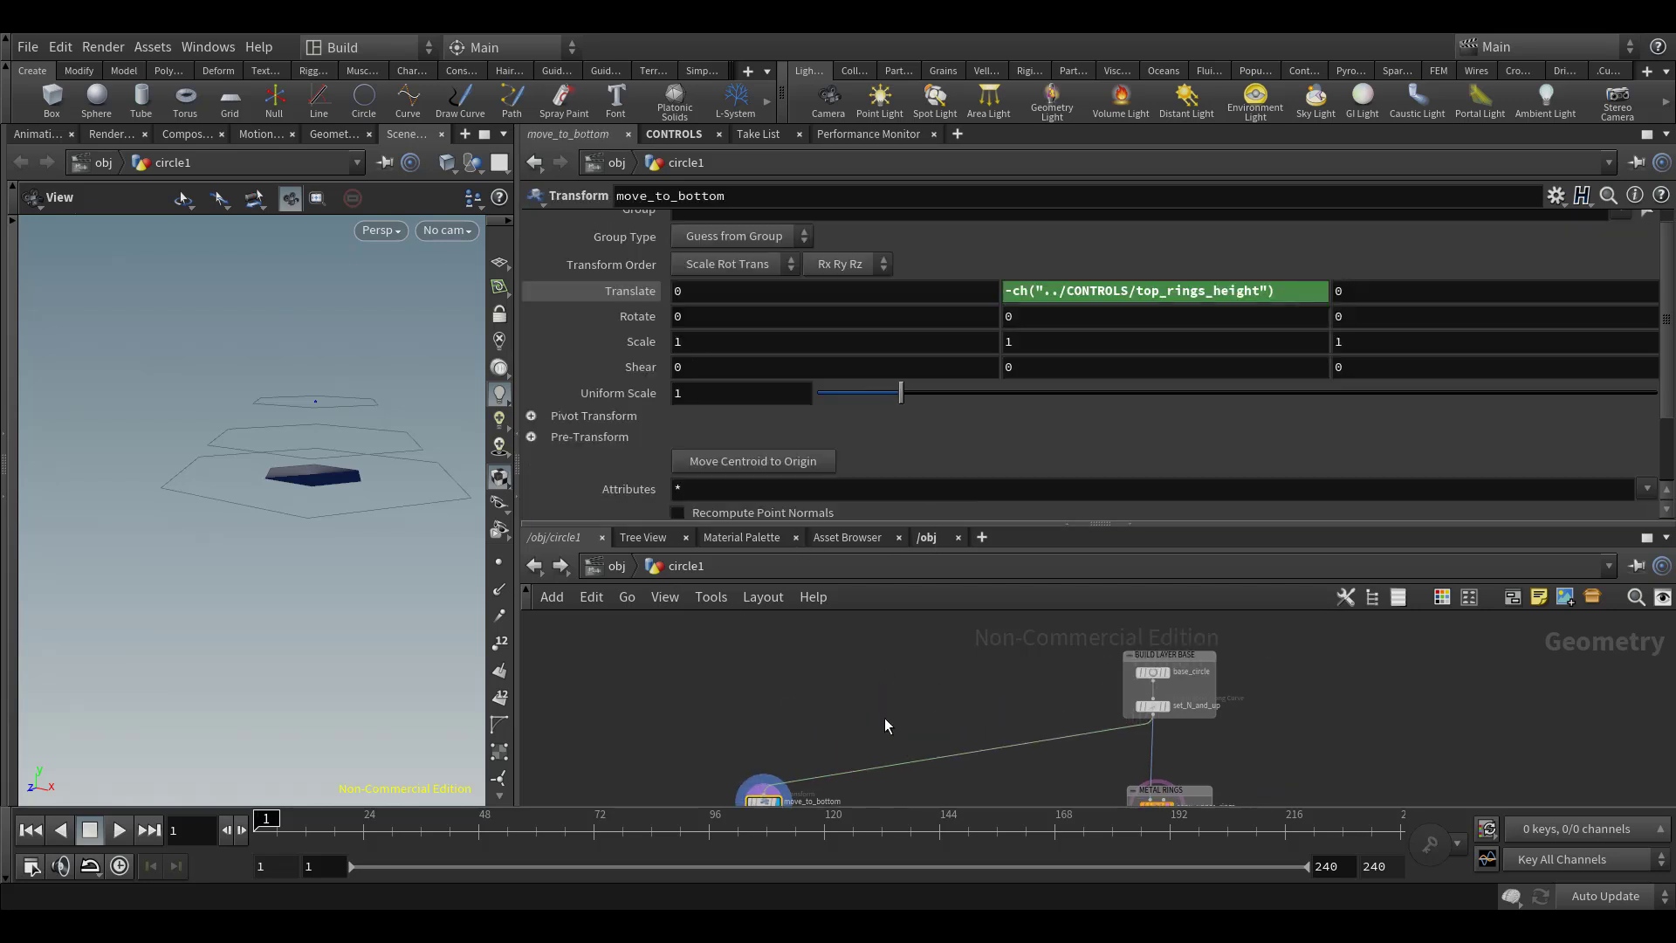
# Try a different Uniform Scale on base_circle and undo the change
pyautogui.click(1170, 676)
pyautogui.moveTo(904, 356); pyautogui.dragTo(1043, 365)
pyautogui.hotkey('ctrl', 'z')
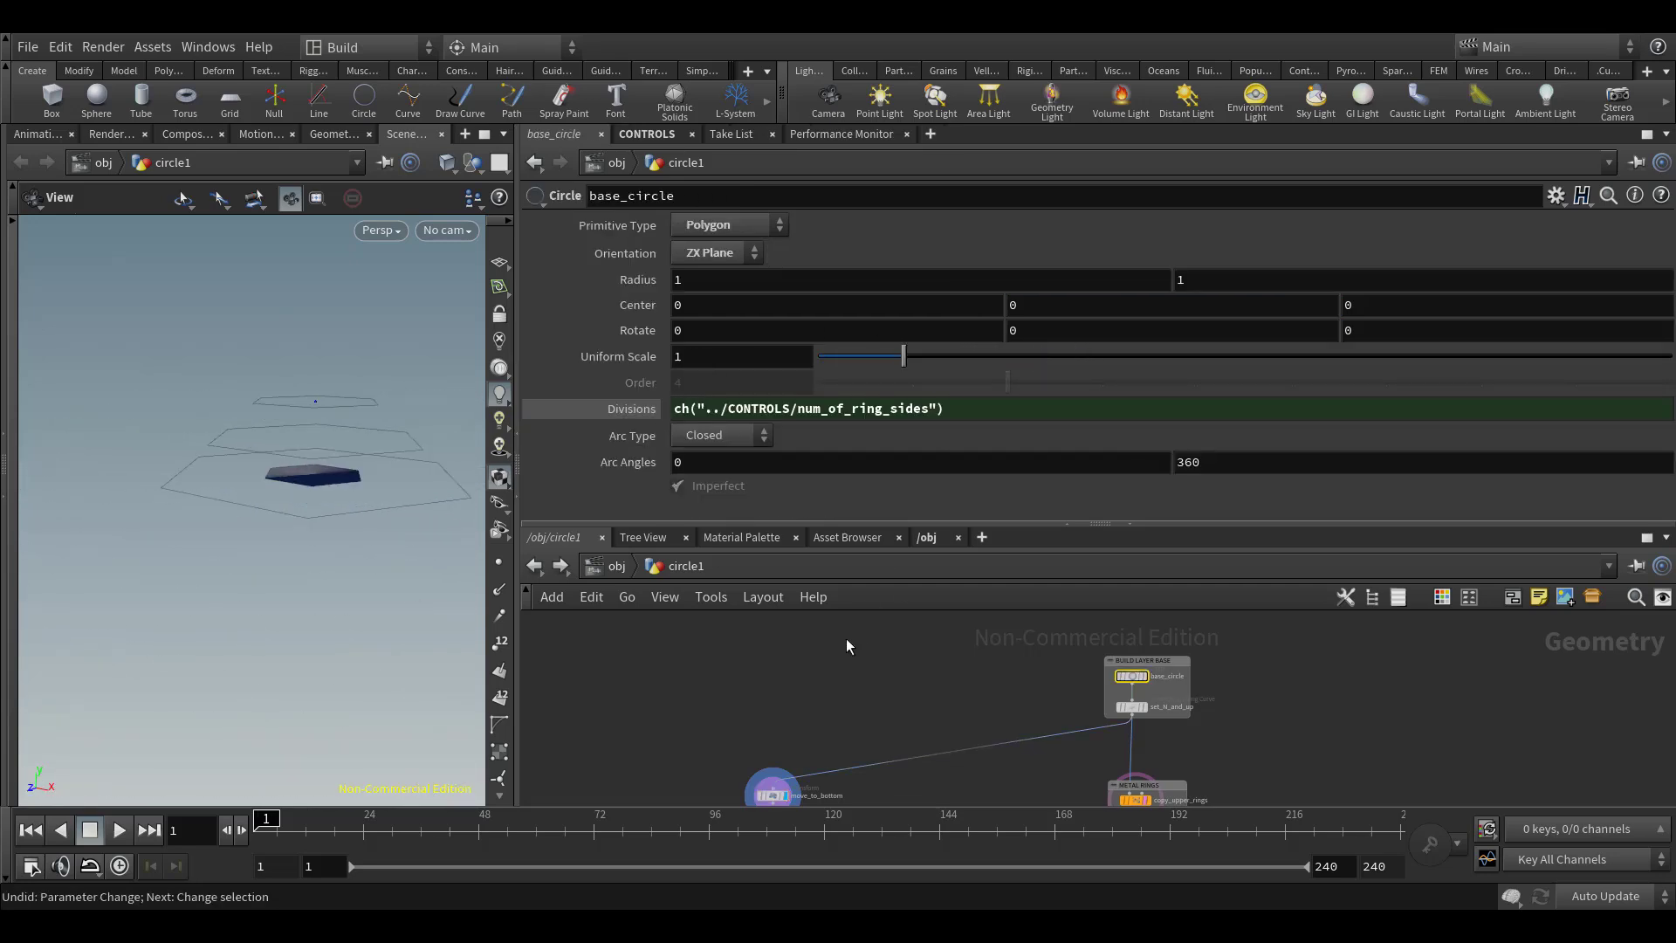
# Review the scale and translation parameters of move_to_bottom, base_circle and copy_upper_rings
pyautogui.moveTo(801, 727); pyautogui.dragTo(846, 637, button='middle')
pyautogui.click(817, 705)
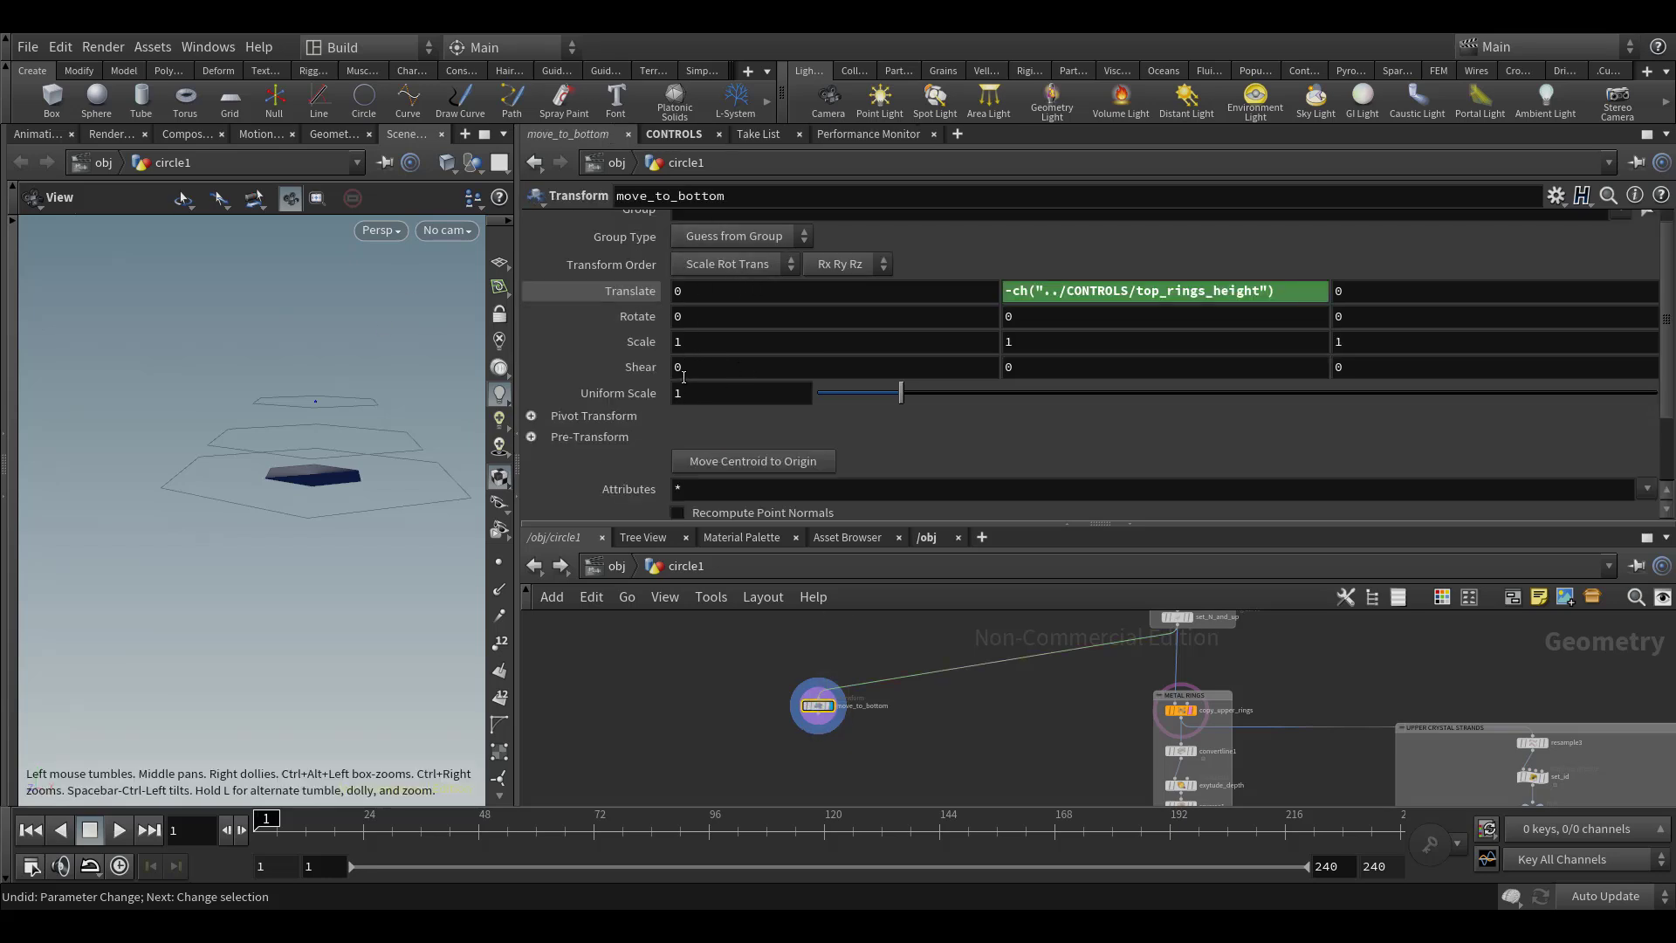
pyautogui.moveTo(908, 614); pyautogui.dragTo(881, 691, button='middle')
pyautogui.click(1150, 677)
pyautogui.moveTo(1042, 663); pyautogui.dragTo(1066, 582, button='middle')
pyautogui.click(1174, 719)
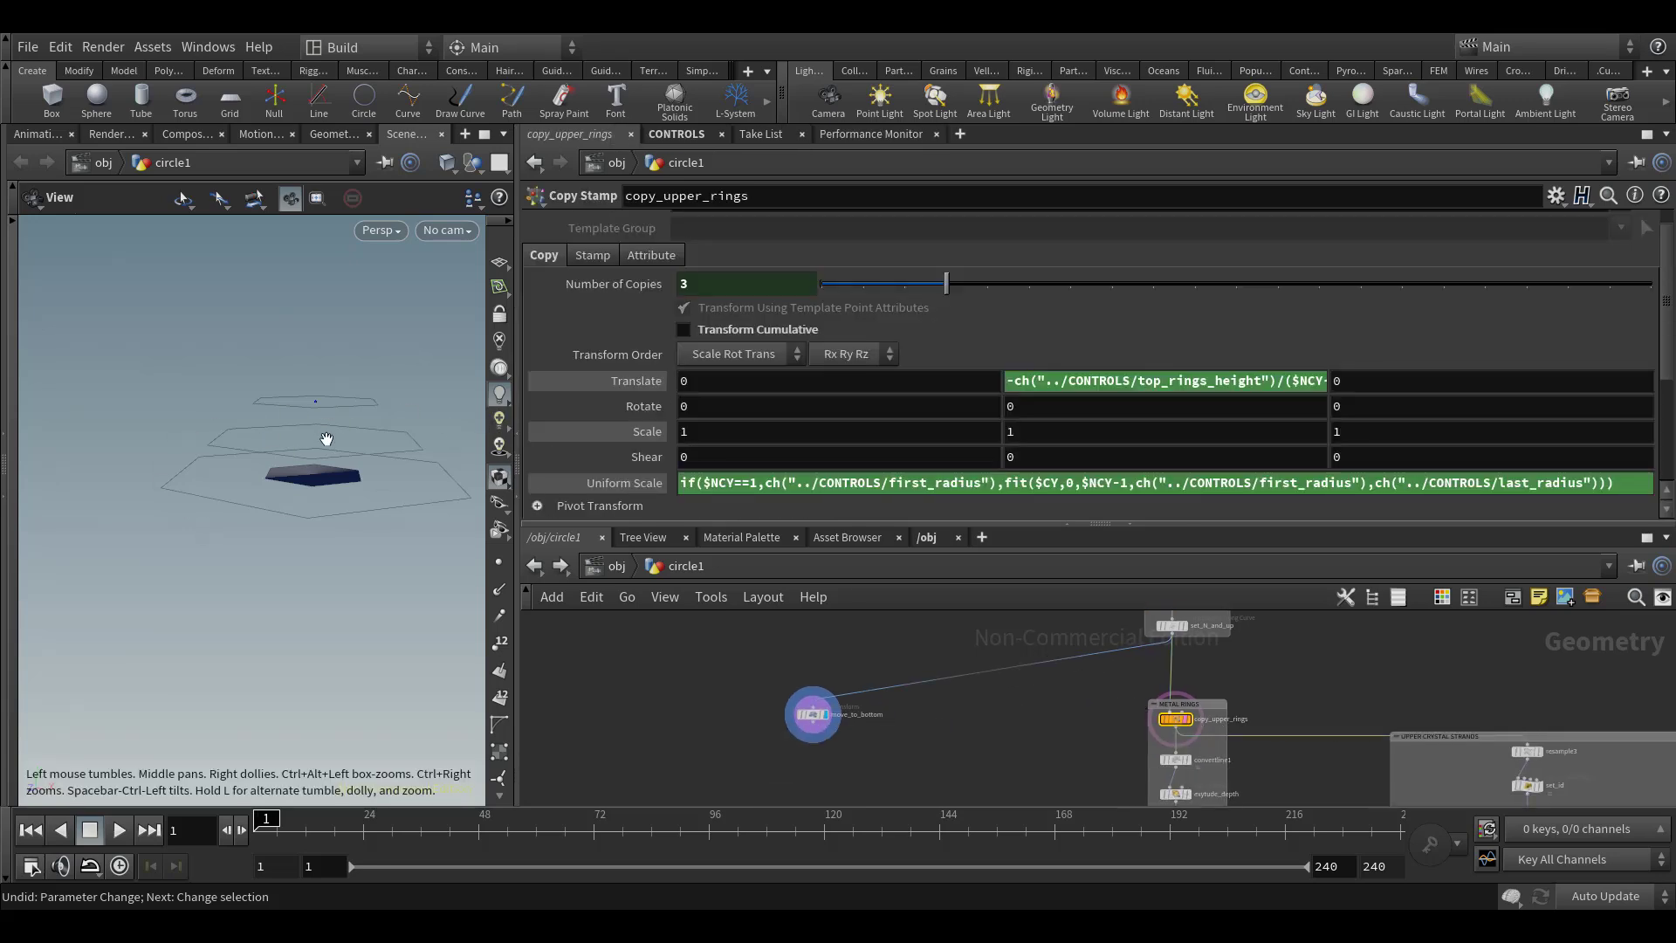
pyautogui.moveTo(969, 623); pyautogui.dragTo(964, 720, button='middle')
pyautogui.moveTo(1091, 668); pyautogui.dragTo(1194, 707)
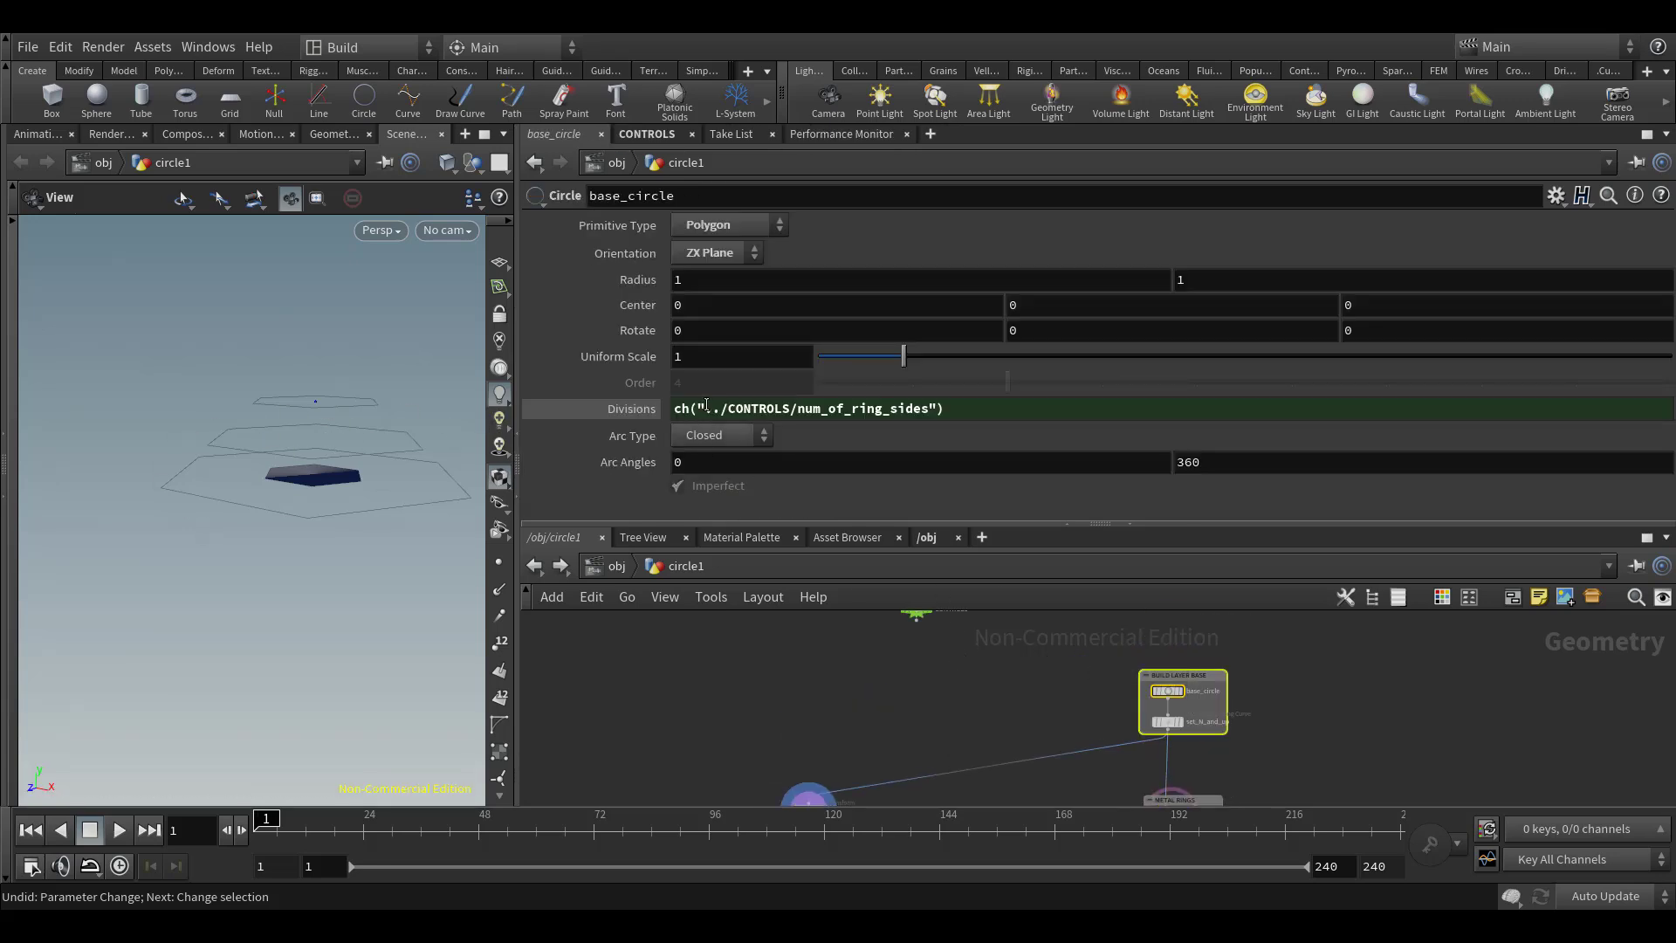
pyautogui.click(770, 673)
pyautogui.moveTo(924, 744); pyautogui.dragTo(946, 669, button='middle')
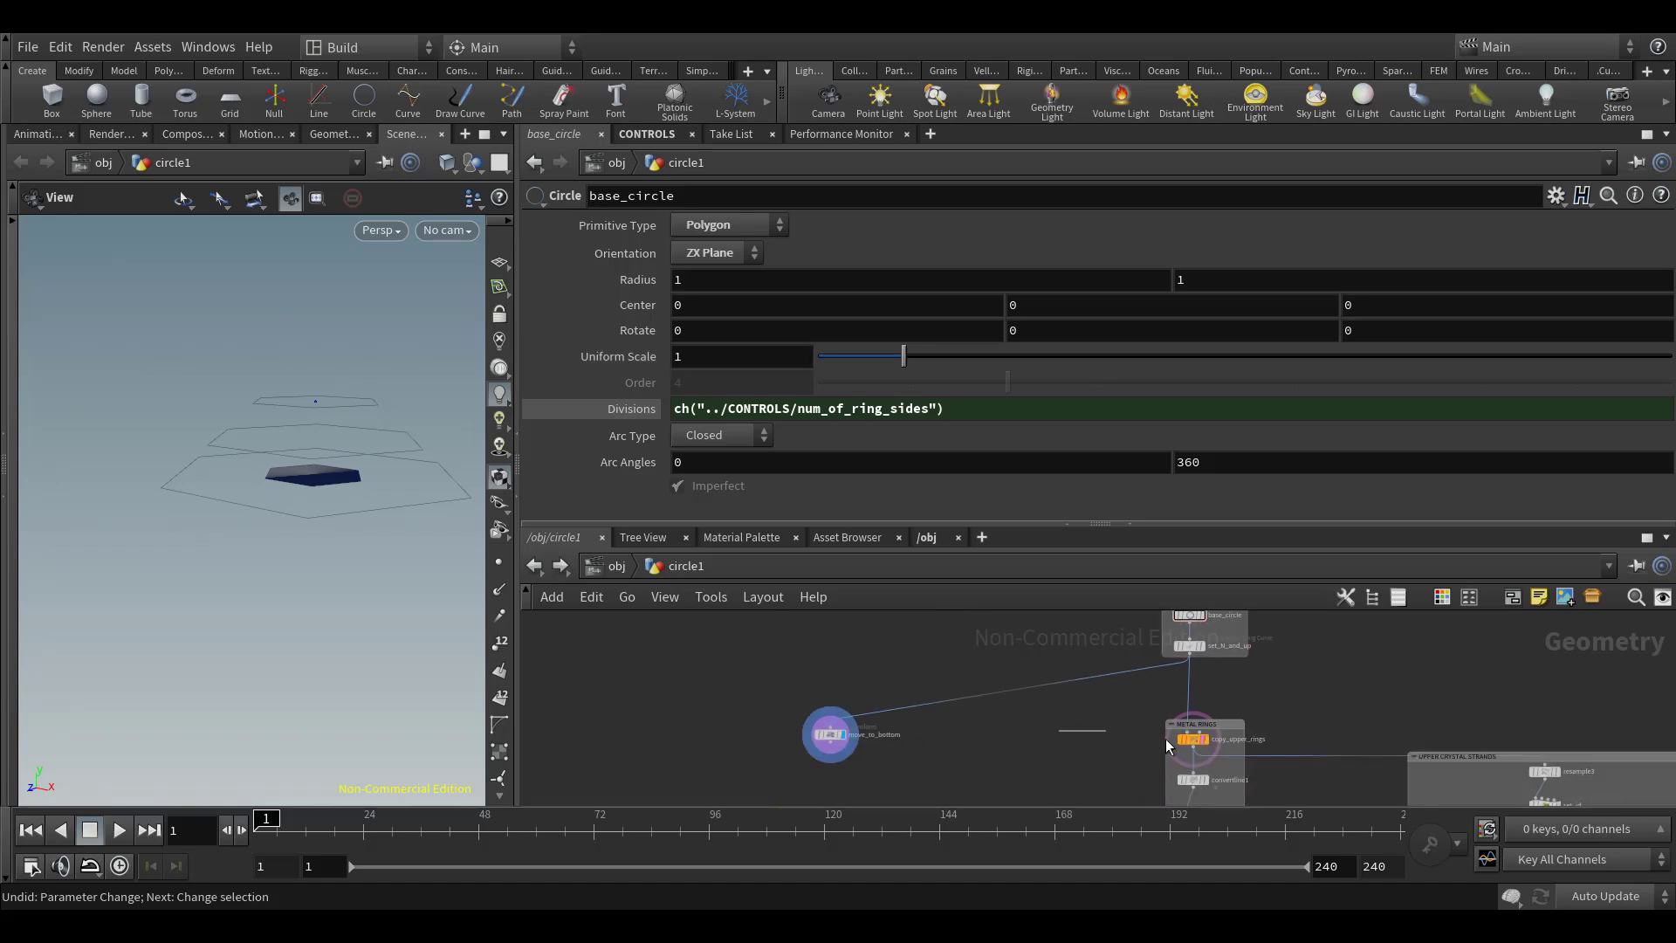
pyautogui.moveTo(1166, 740); pyautogui.dragTo(1192, 745)
# Duplicate the copy_upper_rings node below move_to_bottom, with move_to_bottom feeding the duplicate
pyautogui.moveTo(755, 683); pyautogui.dragTo(756, 633, button='middle')
pyautogui.scroll(3, 768, 685)
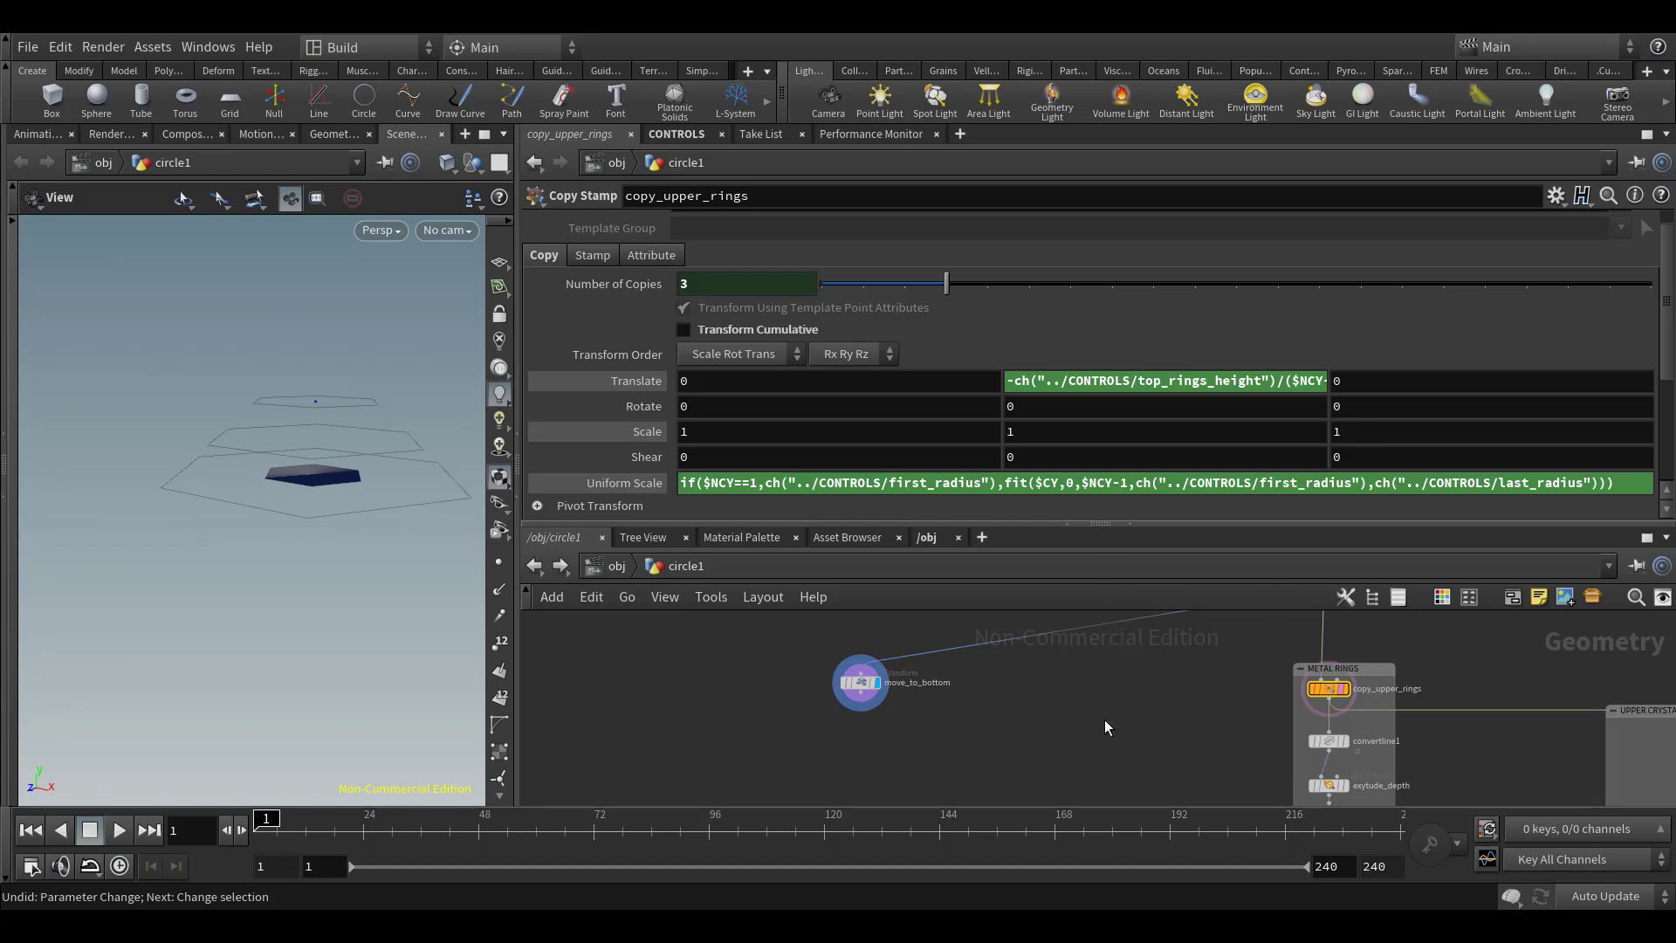
pyautogui.moveTo(1082, 710); pyautogui.dragTo(1113, 684, button='middle')
pyautogui.scroll(-1, 1112, 684)
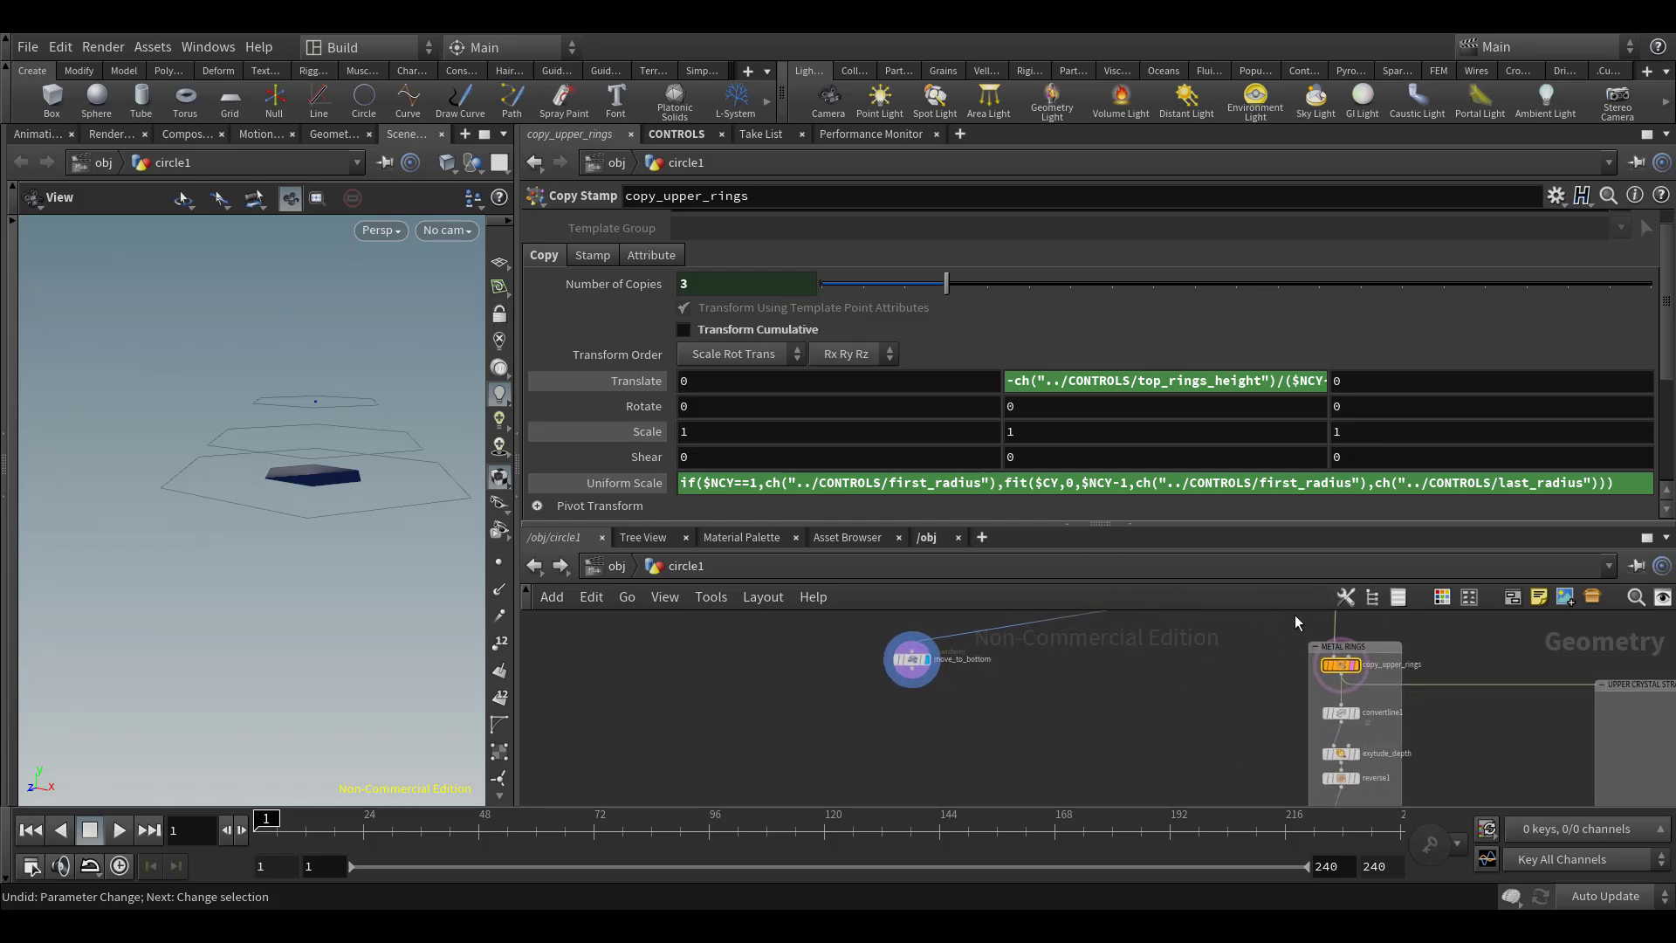
pyautogui.moveTo(1342, 673)
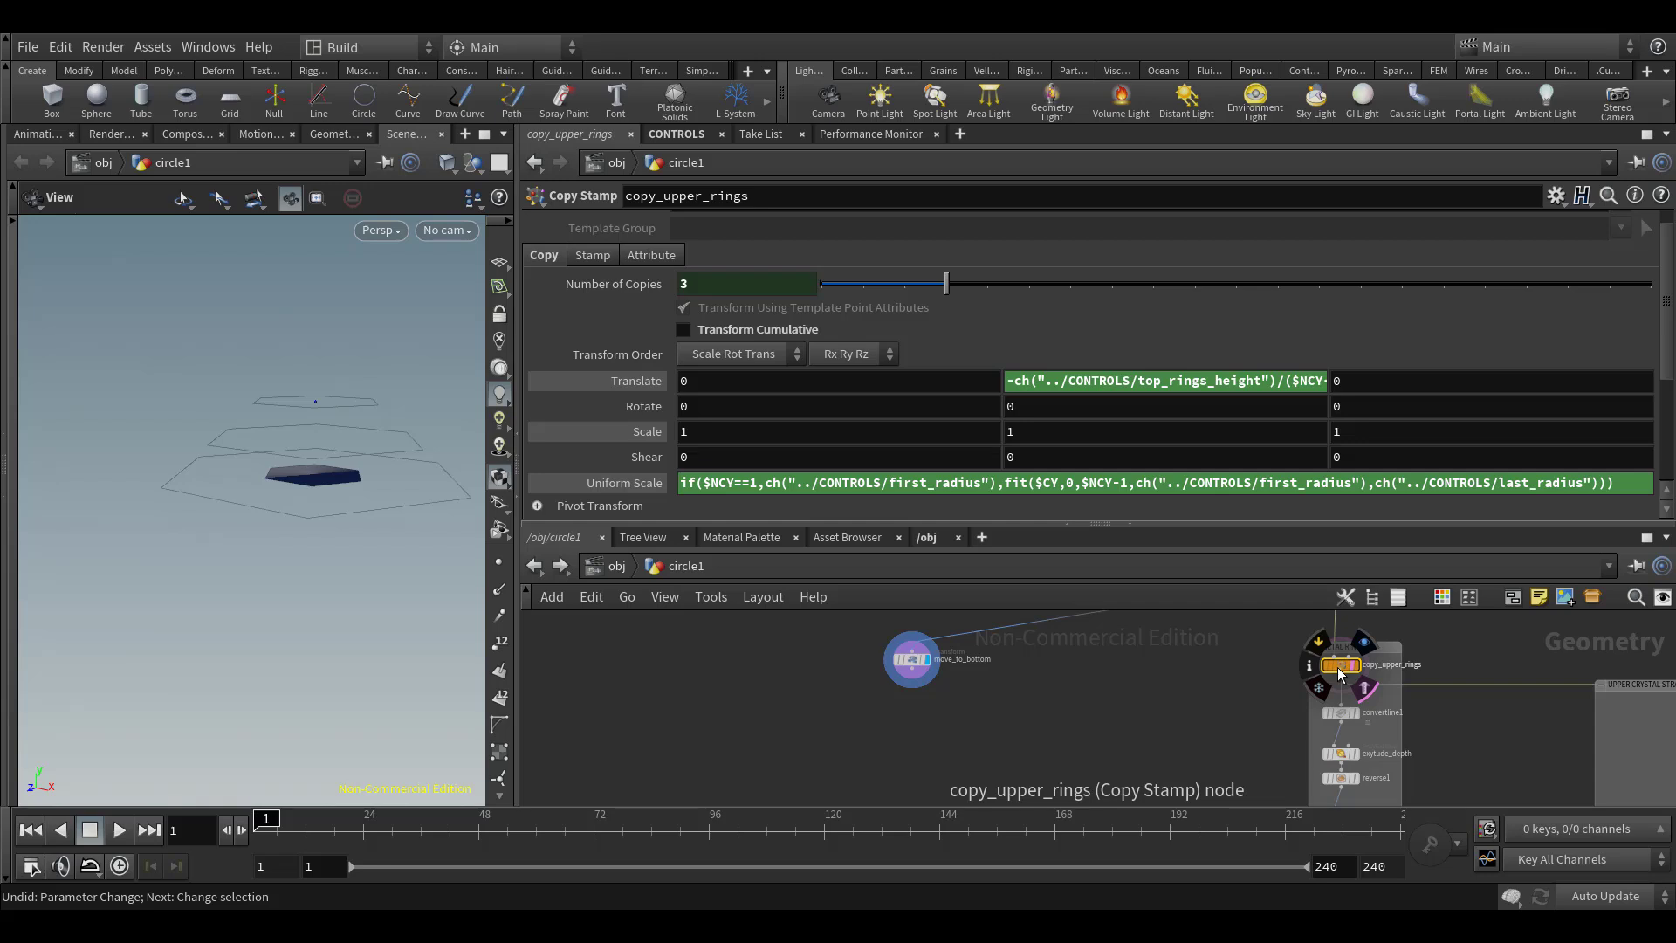
pyautogui.keyDown('alt'); pyautogui.moveTo(1337, 667); pyautogui.dragTo(915, 730); pyautogui.keyUp('alt')
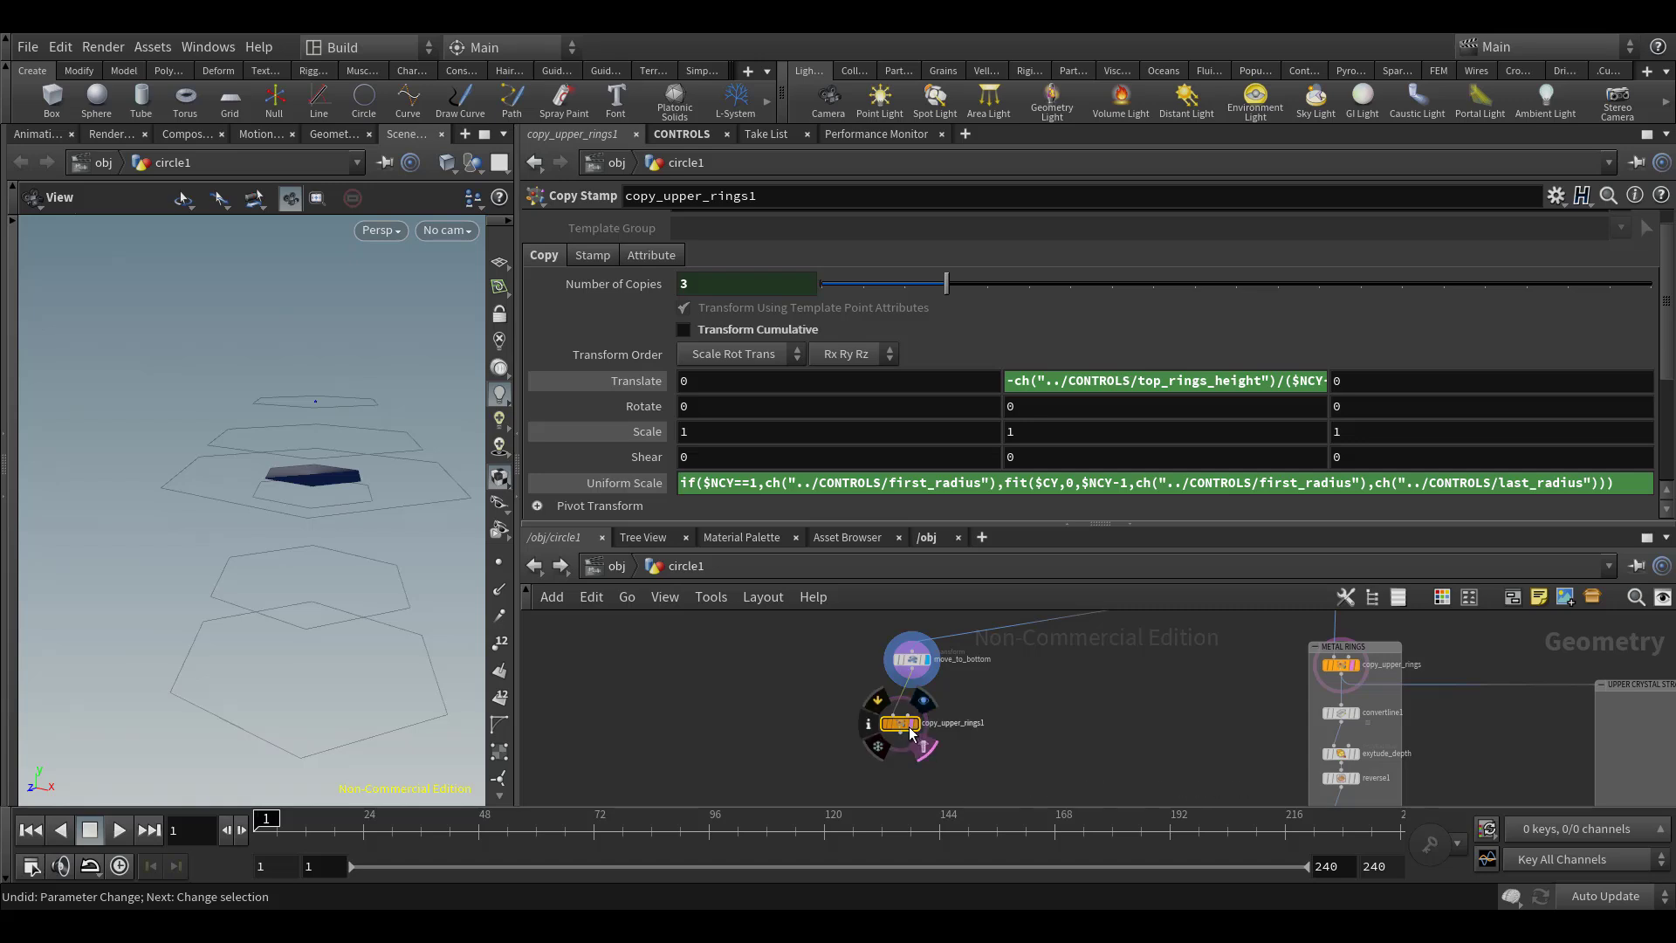
# Display the duplicated copy node below move_to_bottom and rename it copy_lower_rings
pyautogui.click(916, 728)
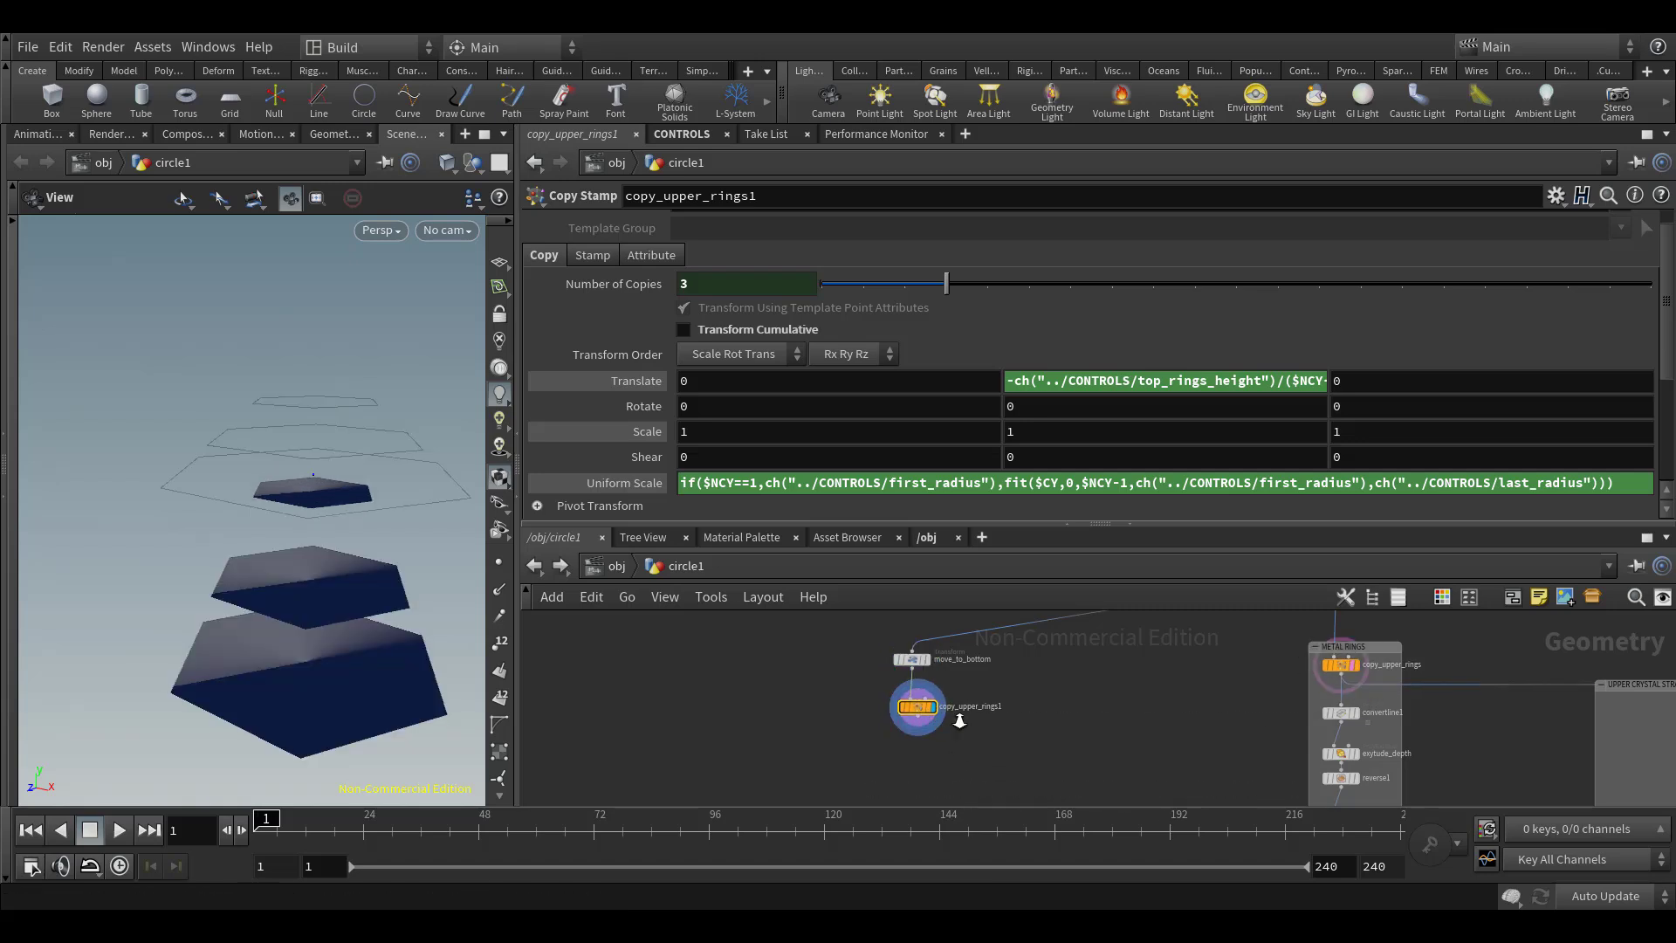
pyautogui.scroll(2, 899, 765)
pyautogui.doubleClick(1024, 698)
pyautogui.hotkey('shift', 'End')
pyautogui.write('opy_')
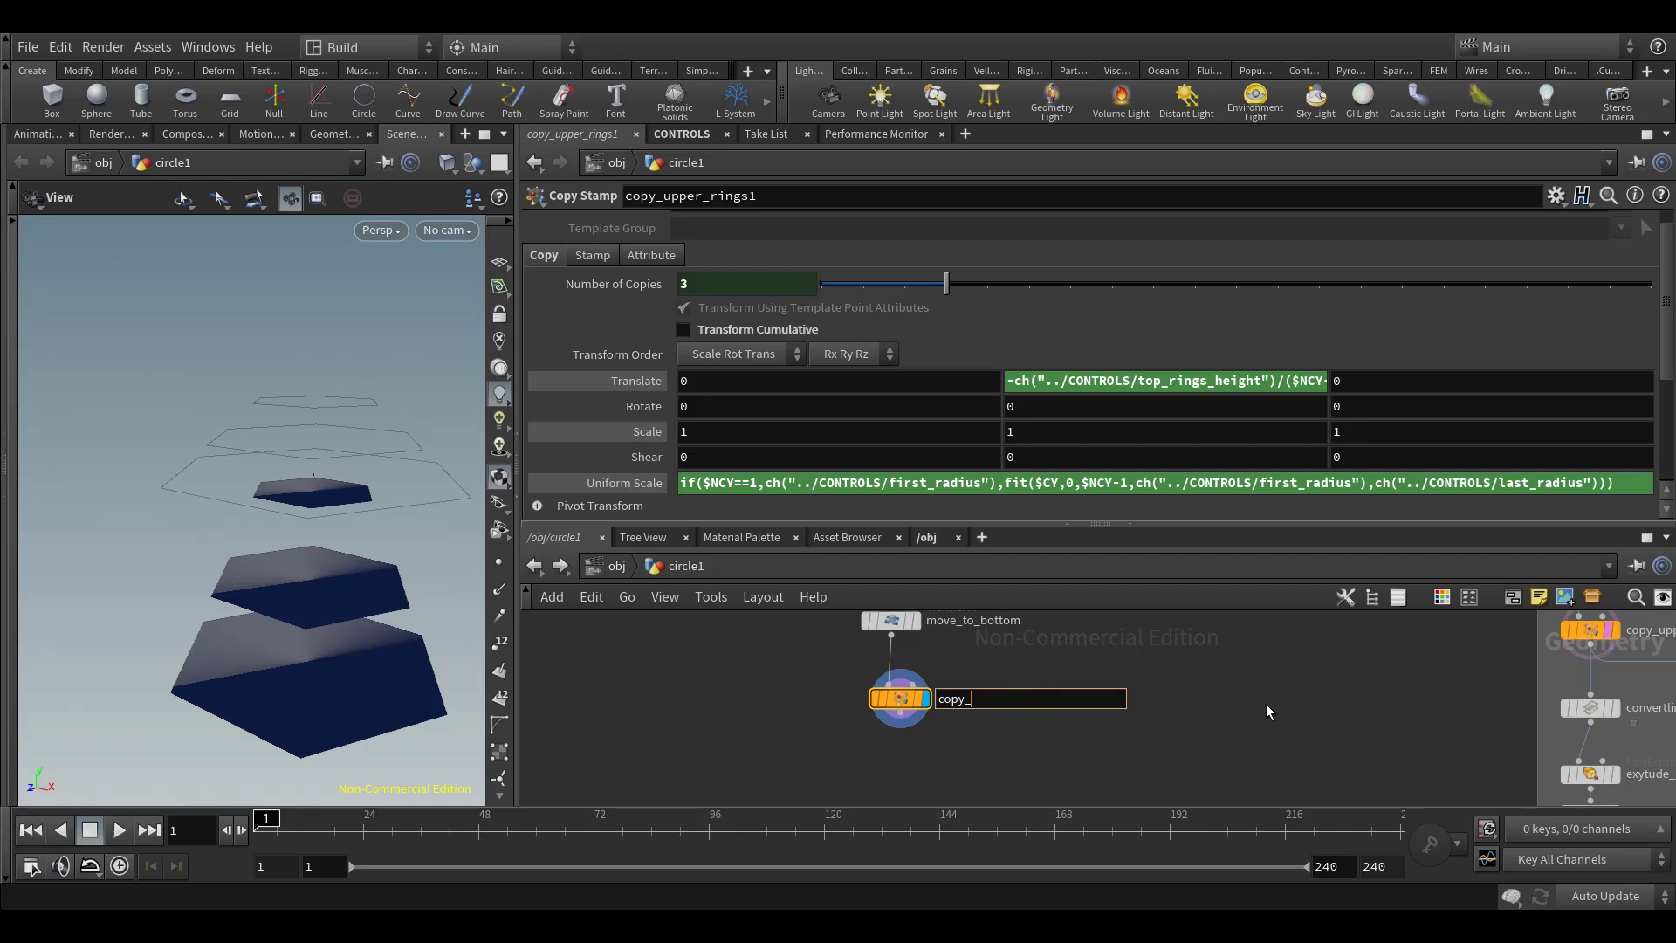
pyautogui.write('lower_rings')
pyautogui.press('Return')
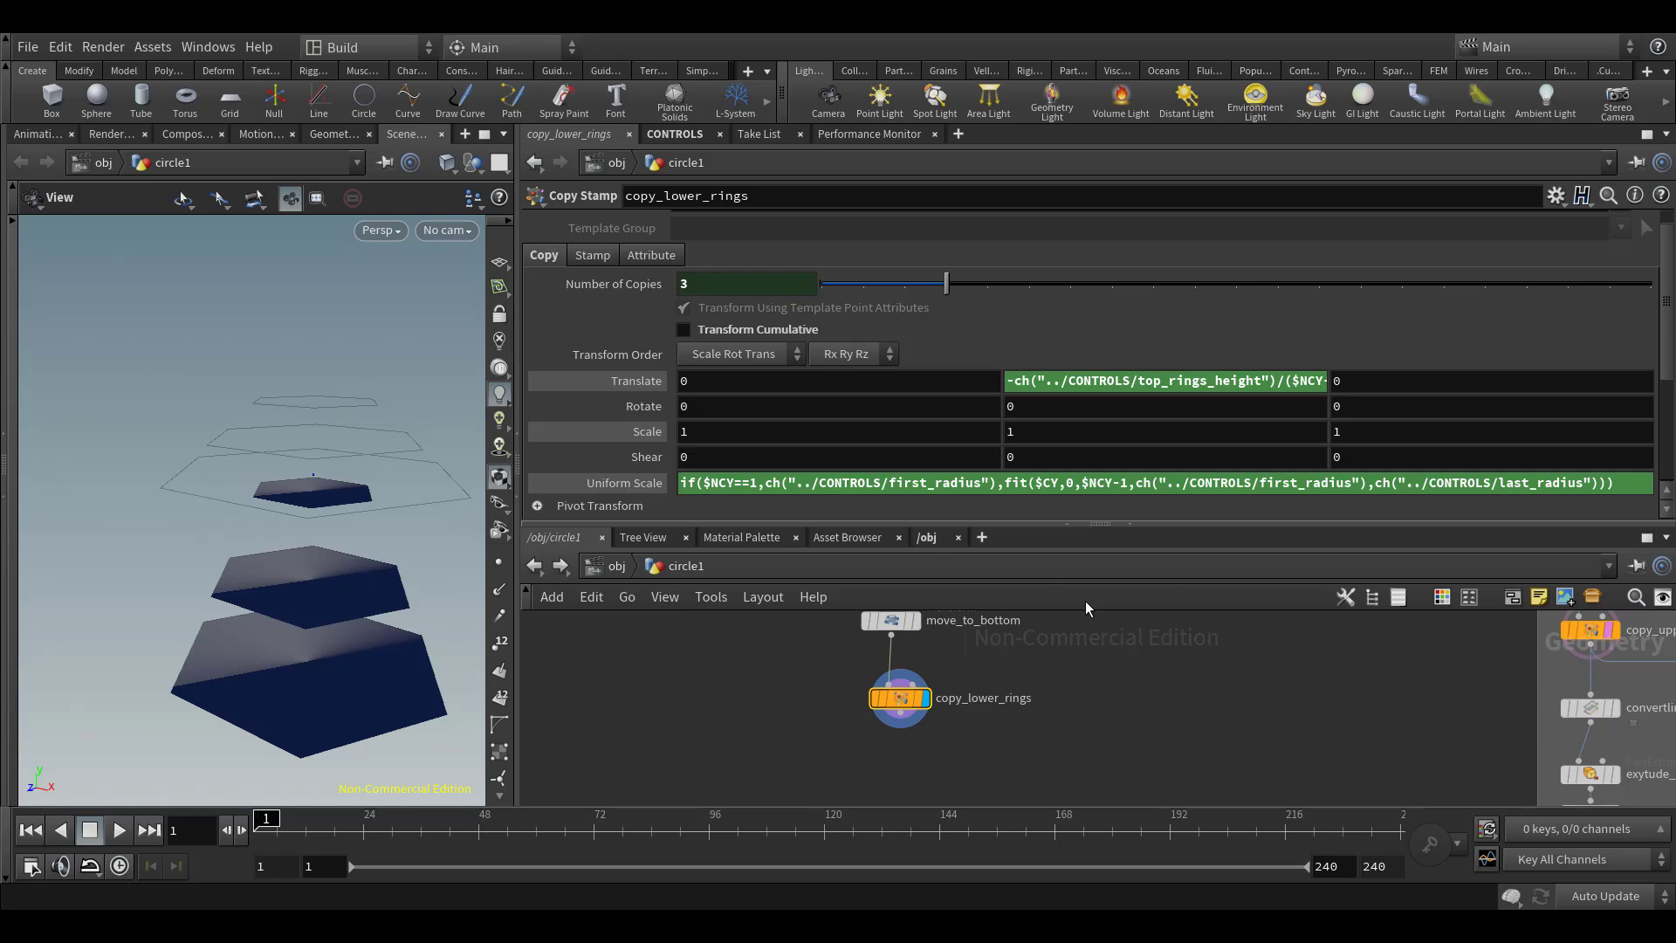
# Open the CONTROLS node's parameter interface for editing
pyautogui.scroll(-9, 1047, 699)
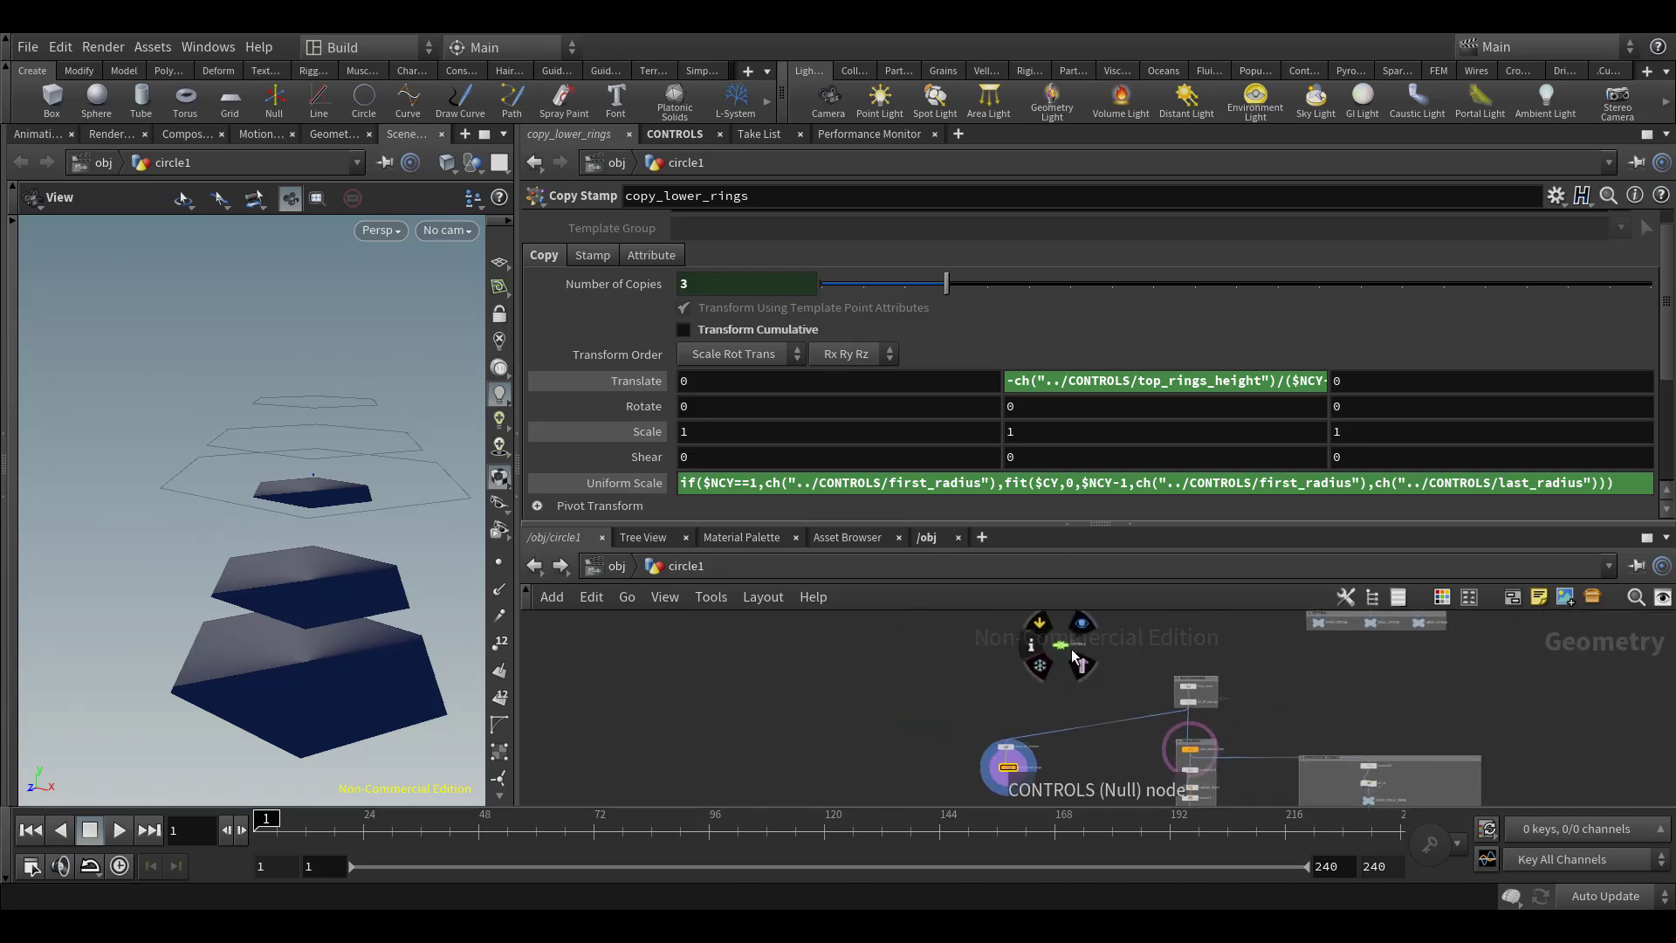
pyautogui.moveTo(1070, 651); pyautogui.dragTo(939, 715)
pyautogui.scroll(4, 905, 746)
pyautogui.click(951, 690)
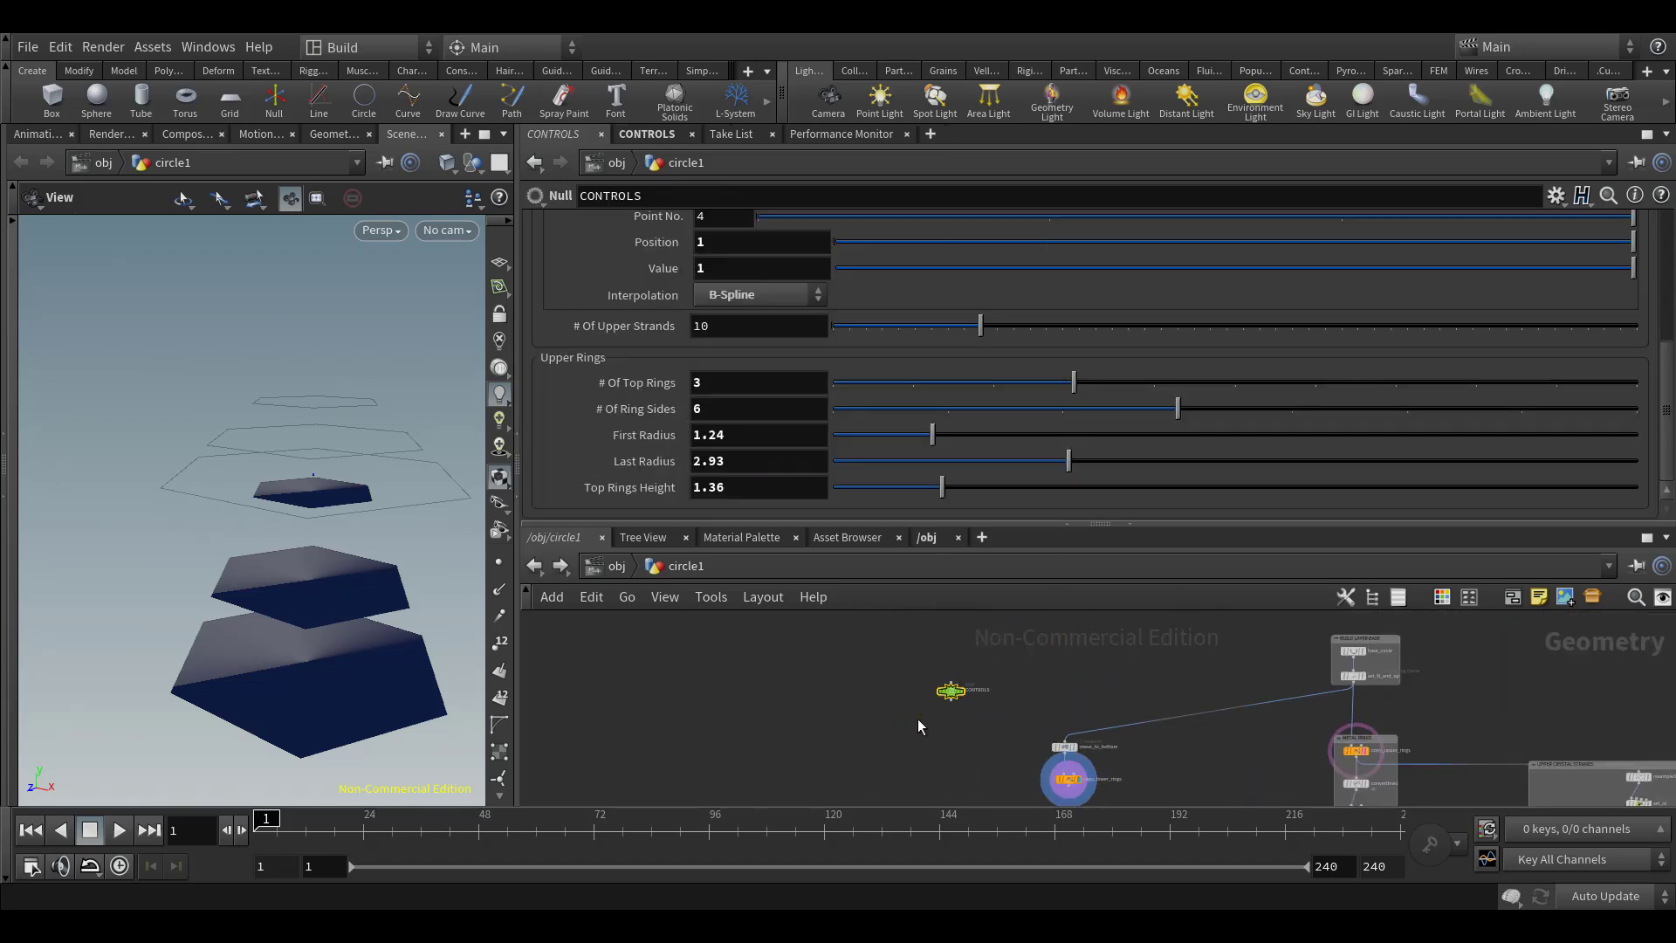
pyautogui.hotkey('ctrl', 'shift', 'e')
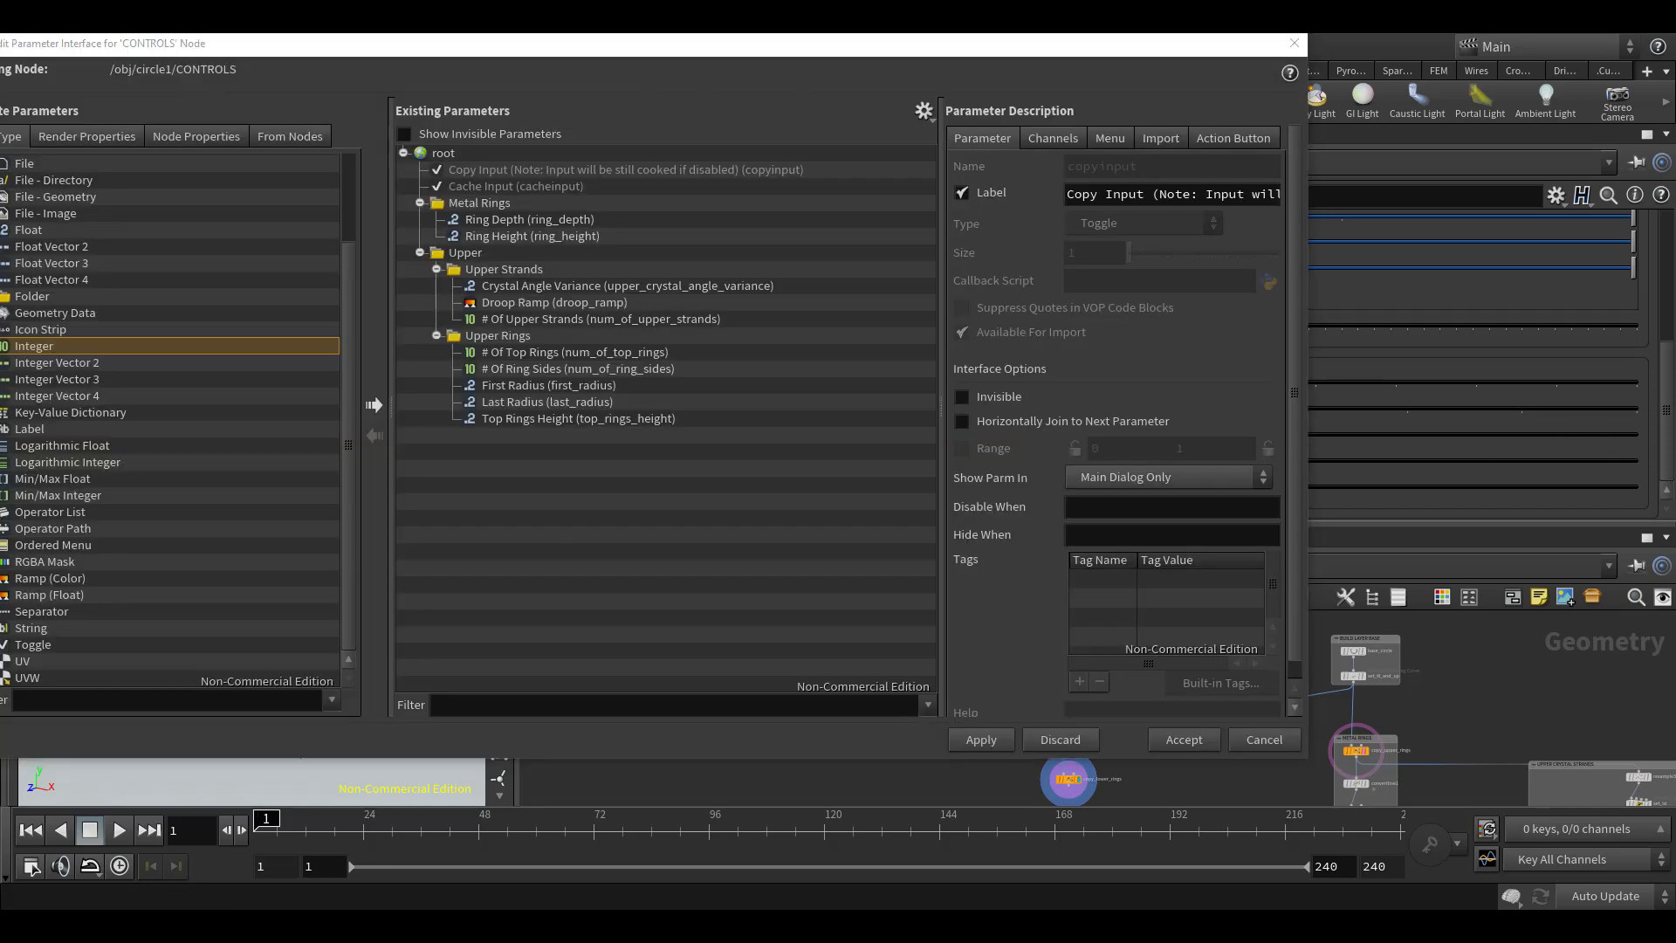
# Add a Simple folder after the Upper folder, with the name lower and the label Lower
pyautogui.moveTo(44, 297); pyautogui.dragTo(440, 154)
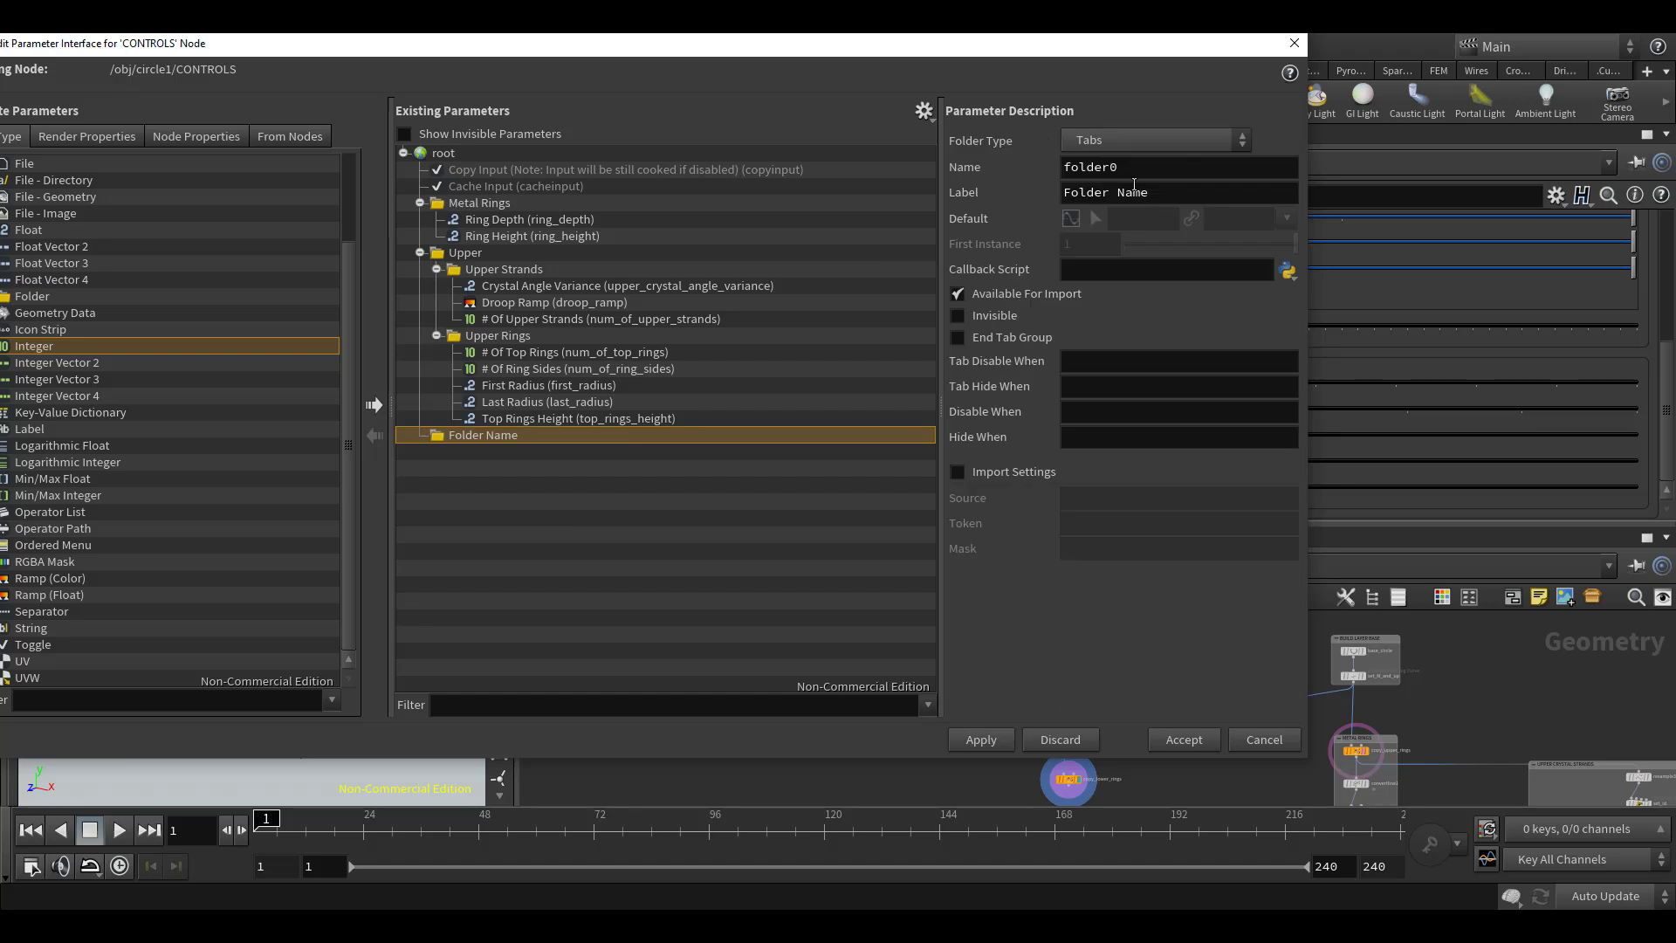
pyautogui.press('Tab')
pyautogui.write('lower')
pyautogui.press('Tab')
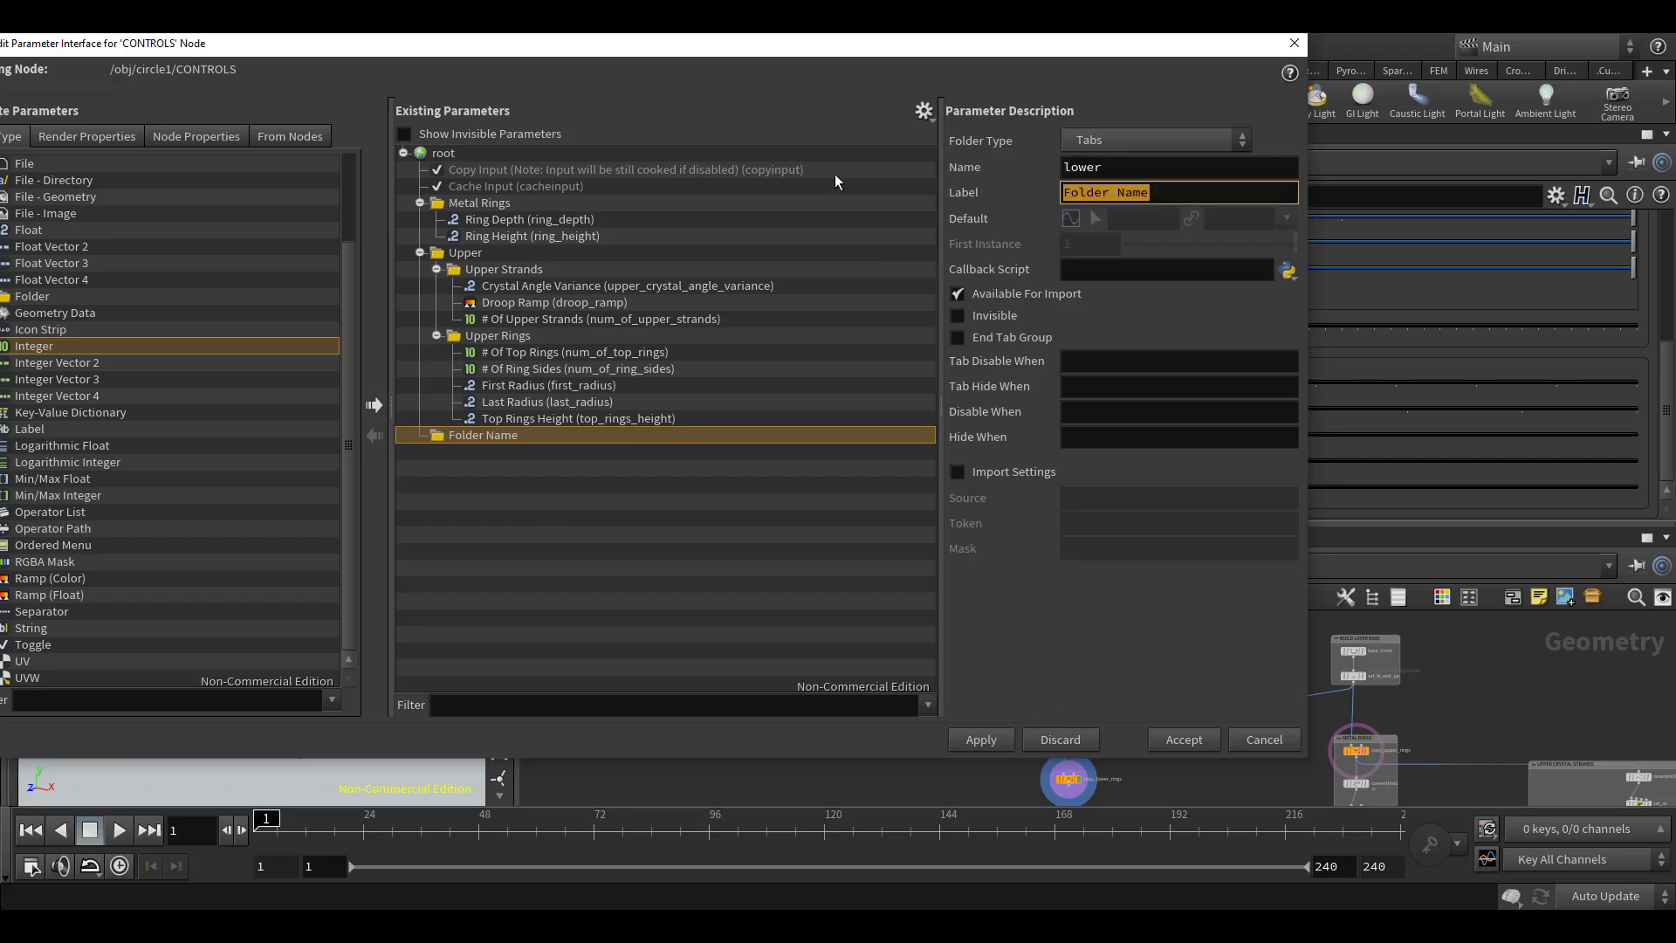
pyautogui.write('Lower')
pyautogui.press('Return')
pyautogui.click(1124, 140)
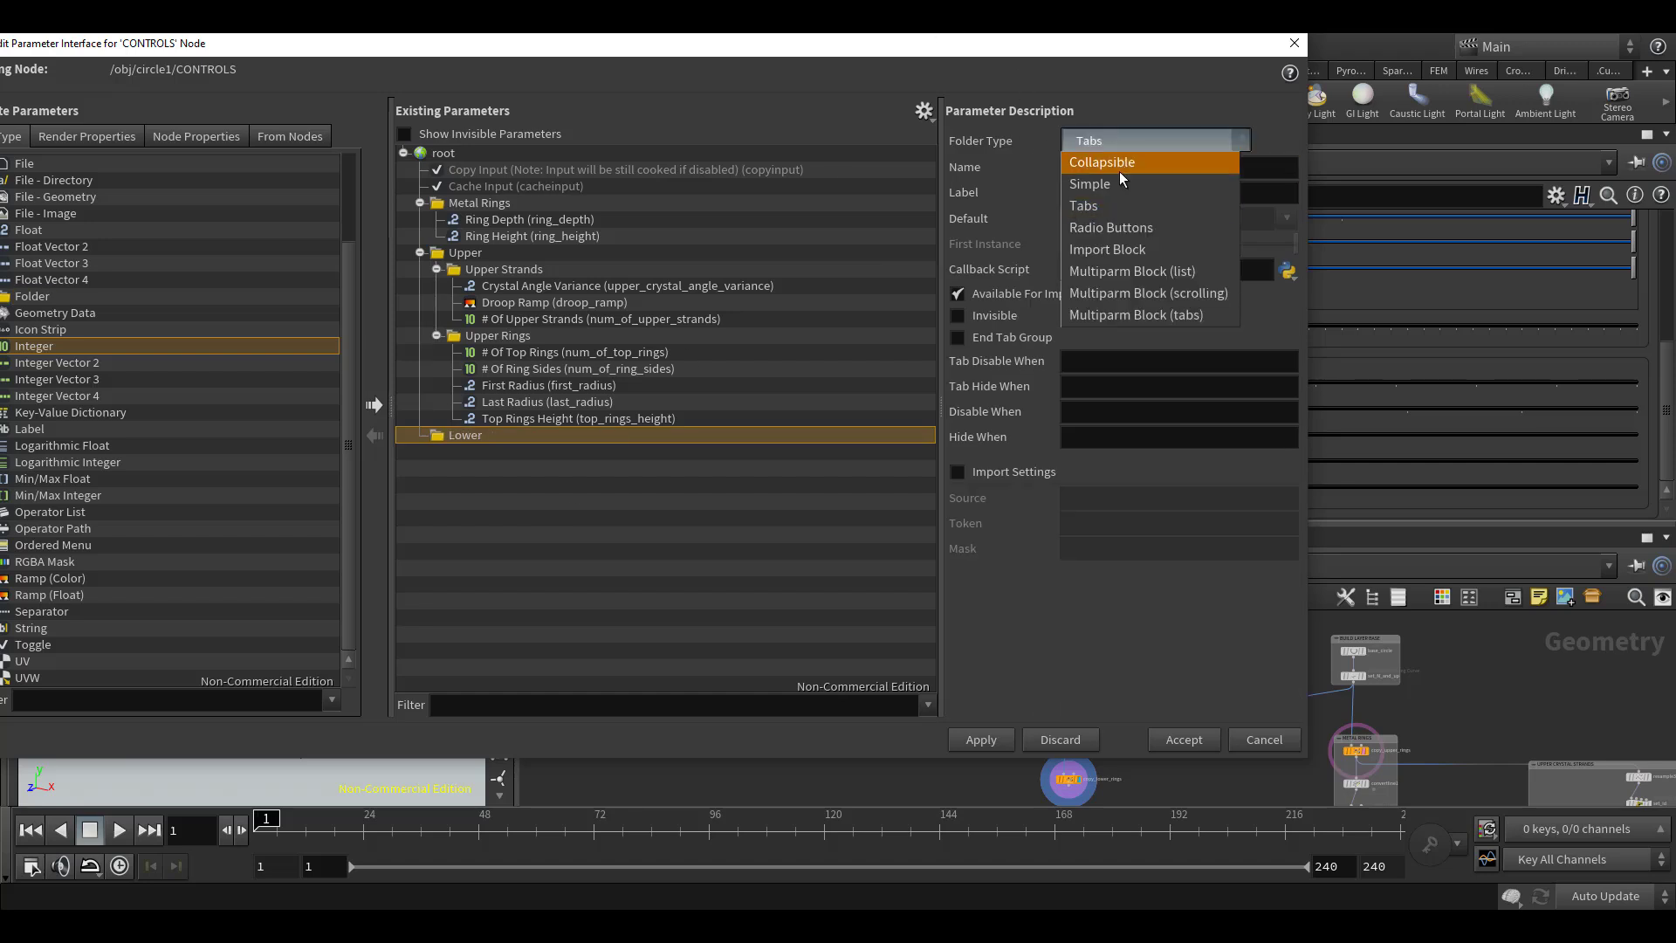
pyautogui.click(1122, 181)
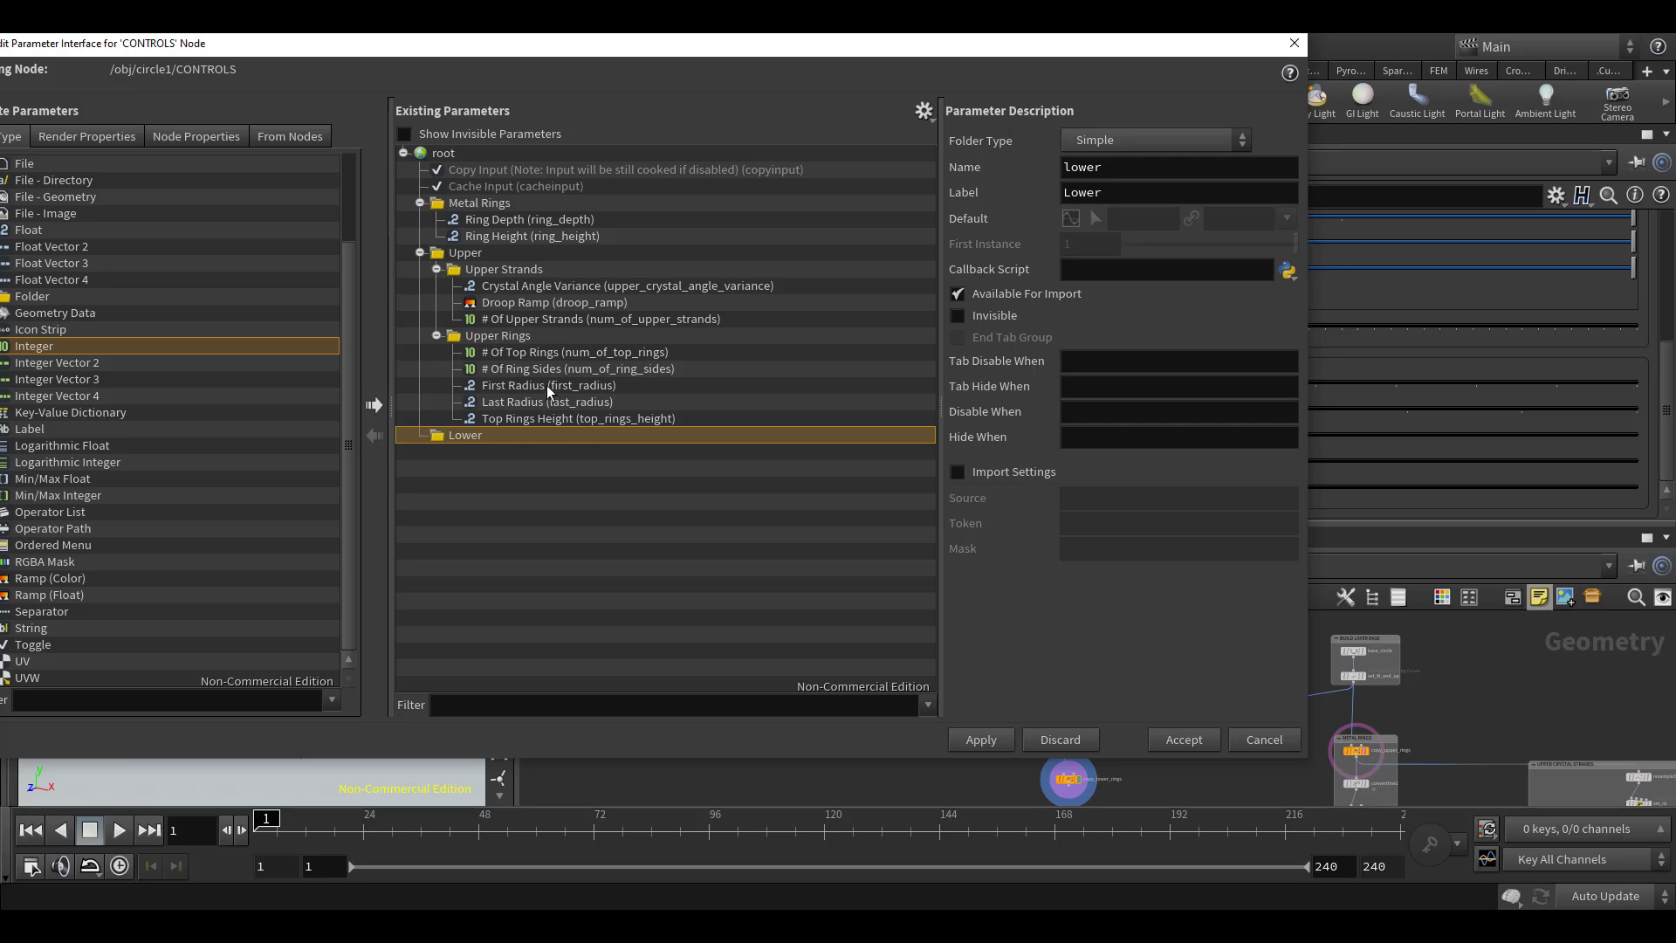
# Duplicate the # Of Top Rings, First Radius and Top Rings Height parameters and move the copies into the Lower folder
pyautogui.click(553, 352)
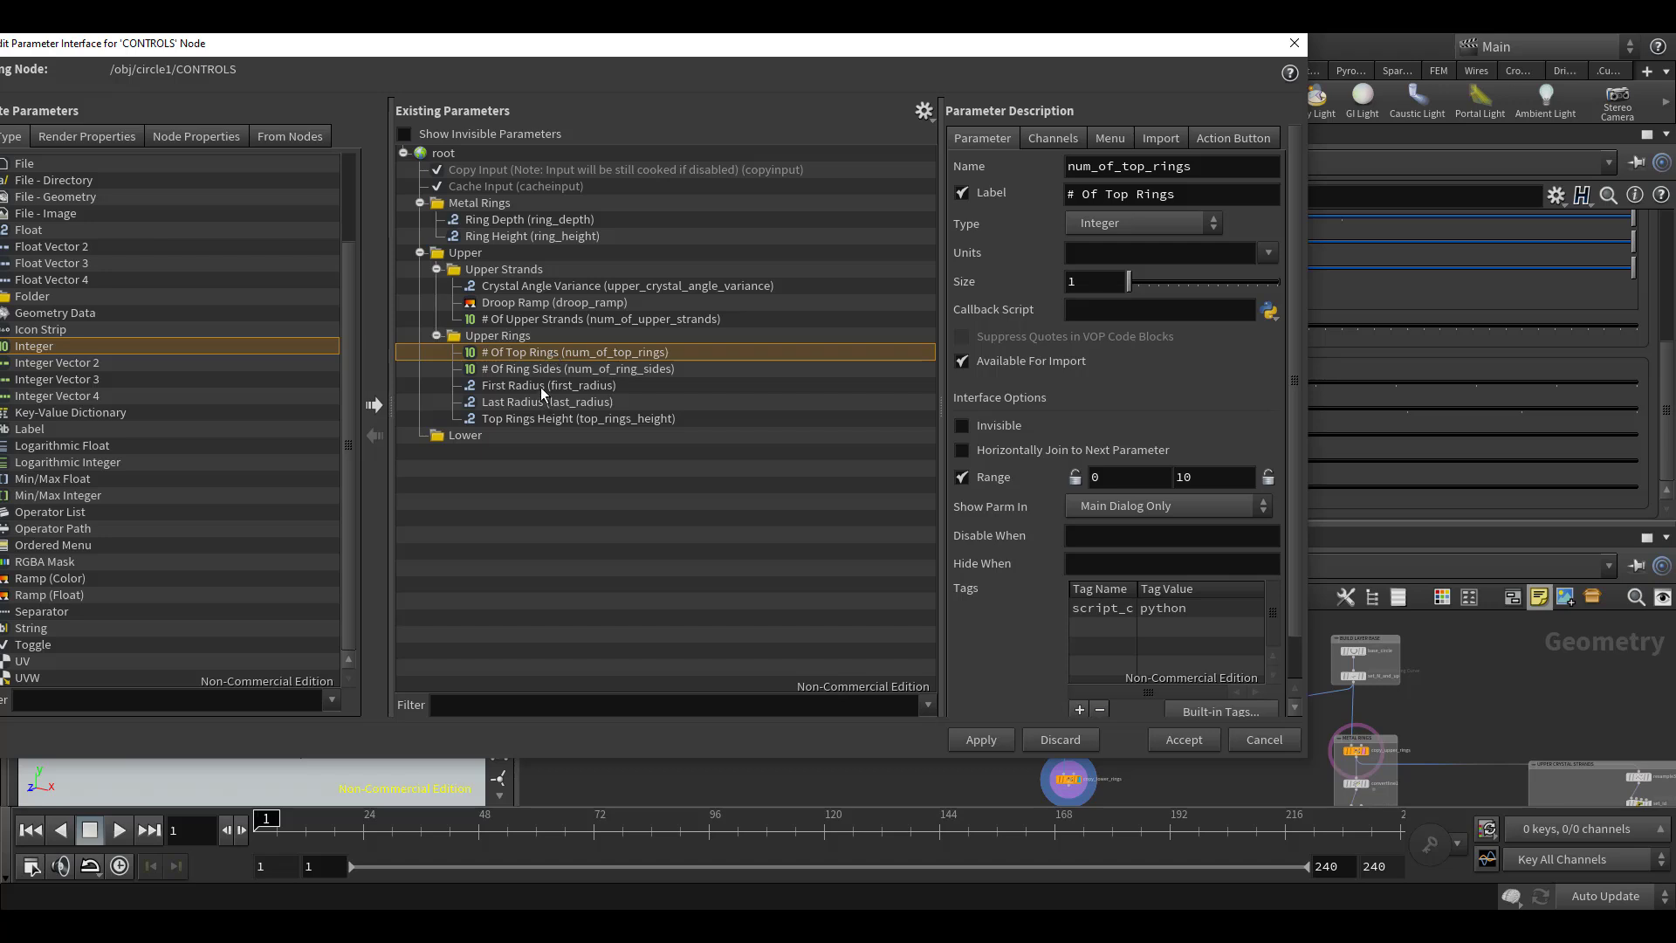
pyautogui.keyDown('ctrl'); pyautogui.click(541, 385); pyautogui.keyUp('ctrl')
pyautogui.keyDown('ctrl'); pyautogui.click(625, 419); pyautogui.keyUp('ctrl')
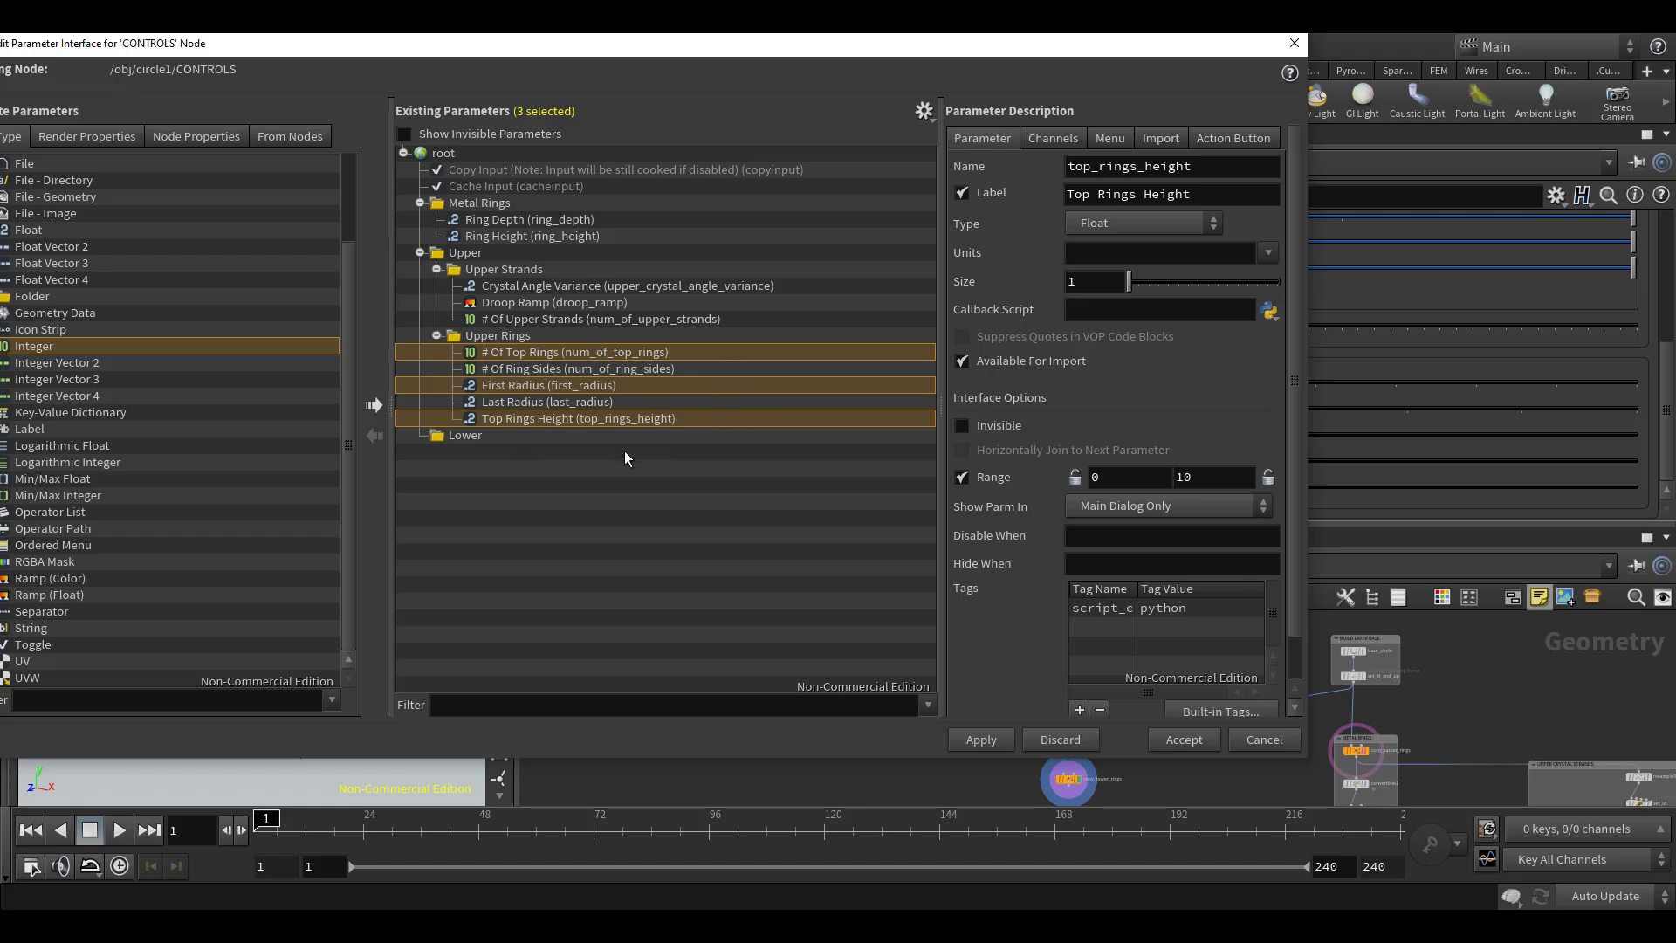
pyautogui.hotkey('ctrl', 'v')
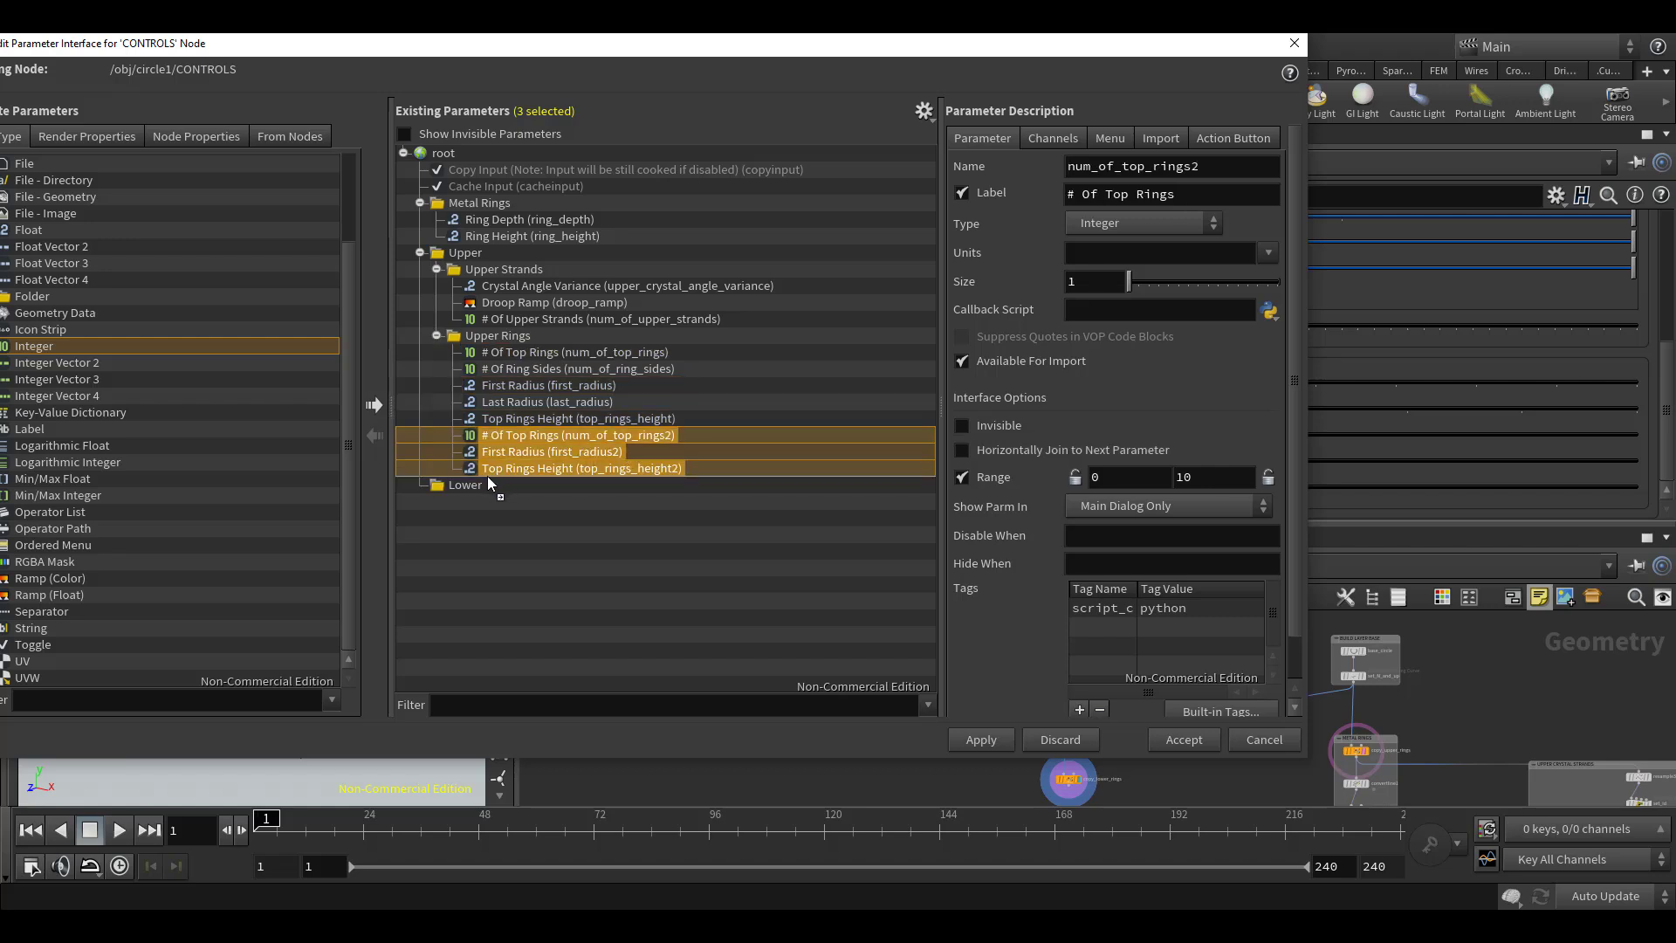
pyautogui.moveTo(466, 487); pyautogui.dragTo(465, 486)
pyautogui.doubleClick(634, 455)
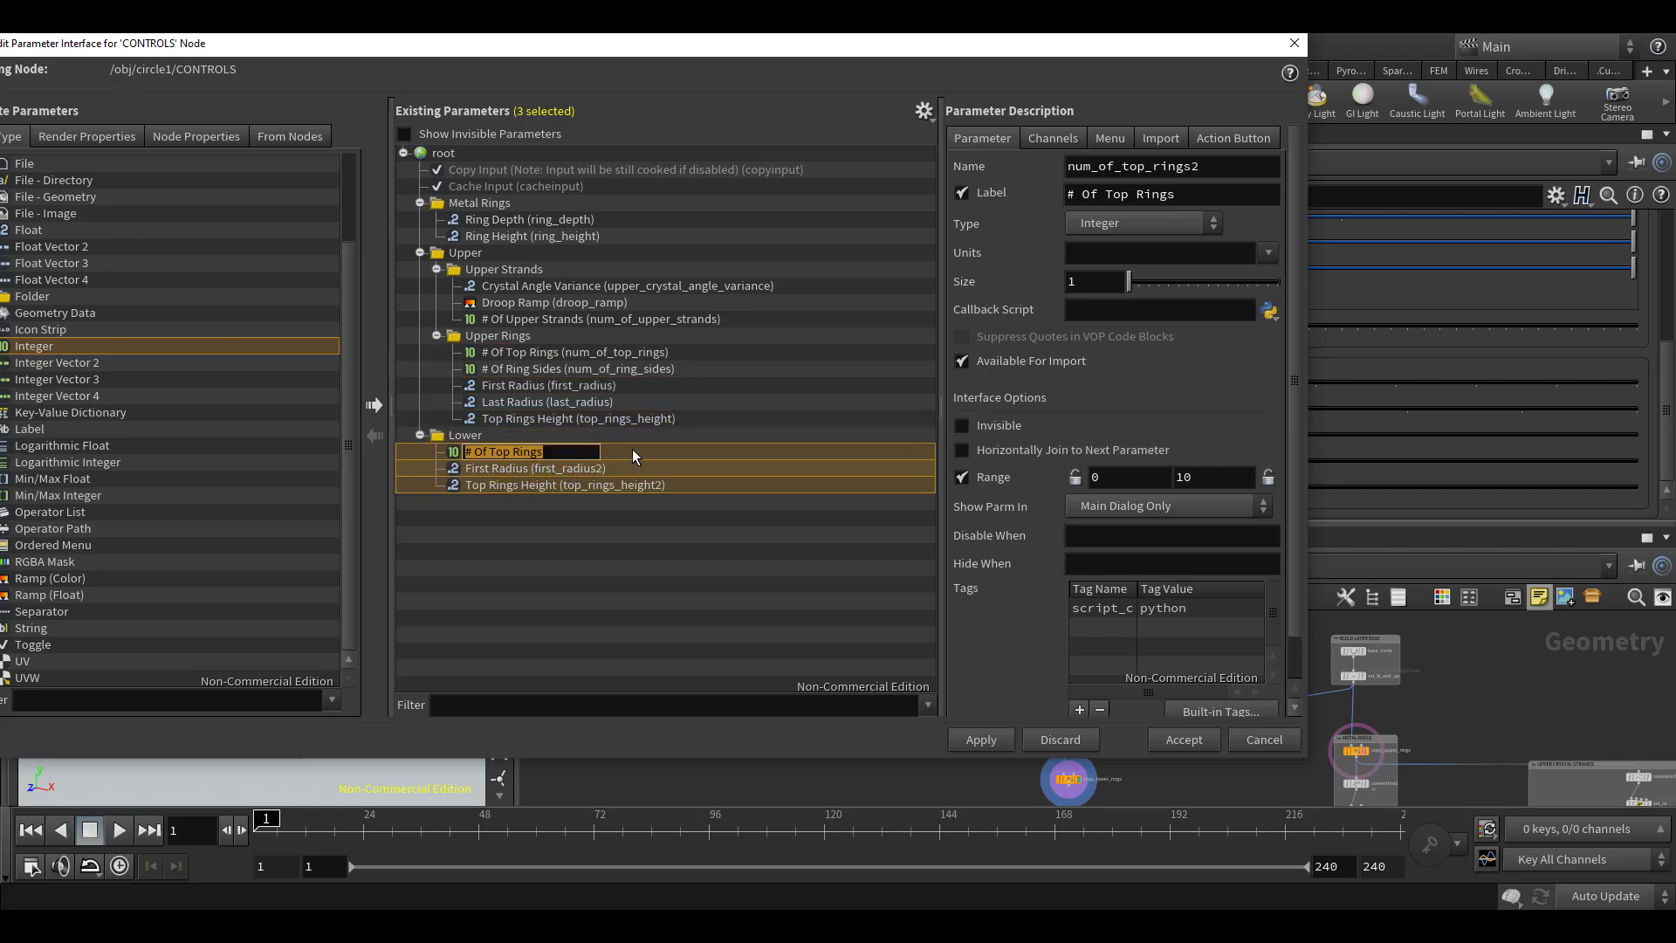
pyautogui.click(724, 529)
# Rename the Lower folder's ring count parameter to num_of_bottom_rings and label it # Of Bottom Rings
pyautogui.click(695, 456)
pyautogui.moveTo(1118, 167); pyautogui.dragTo(1205, 168)
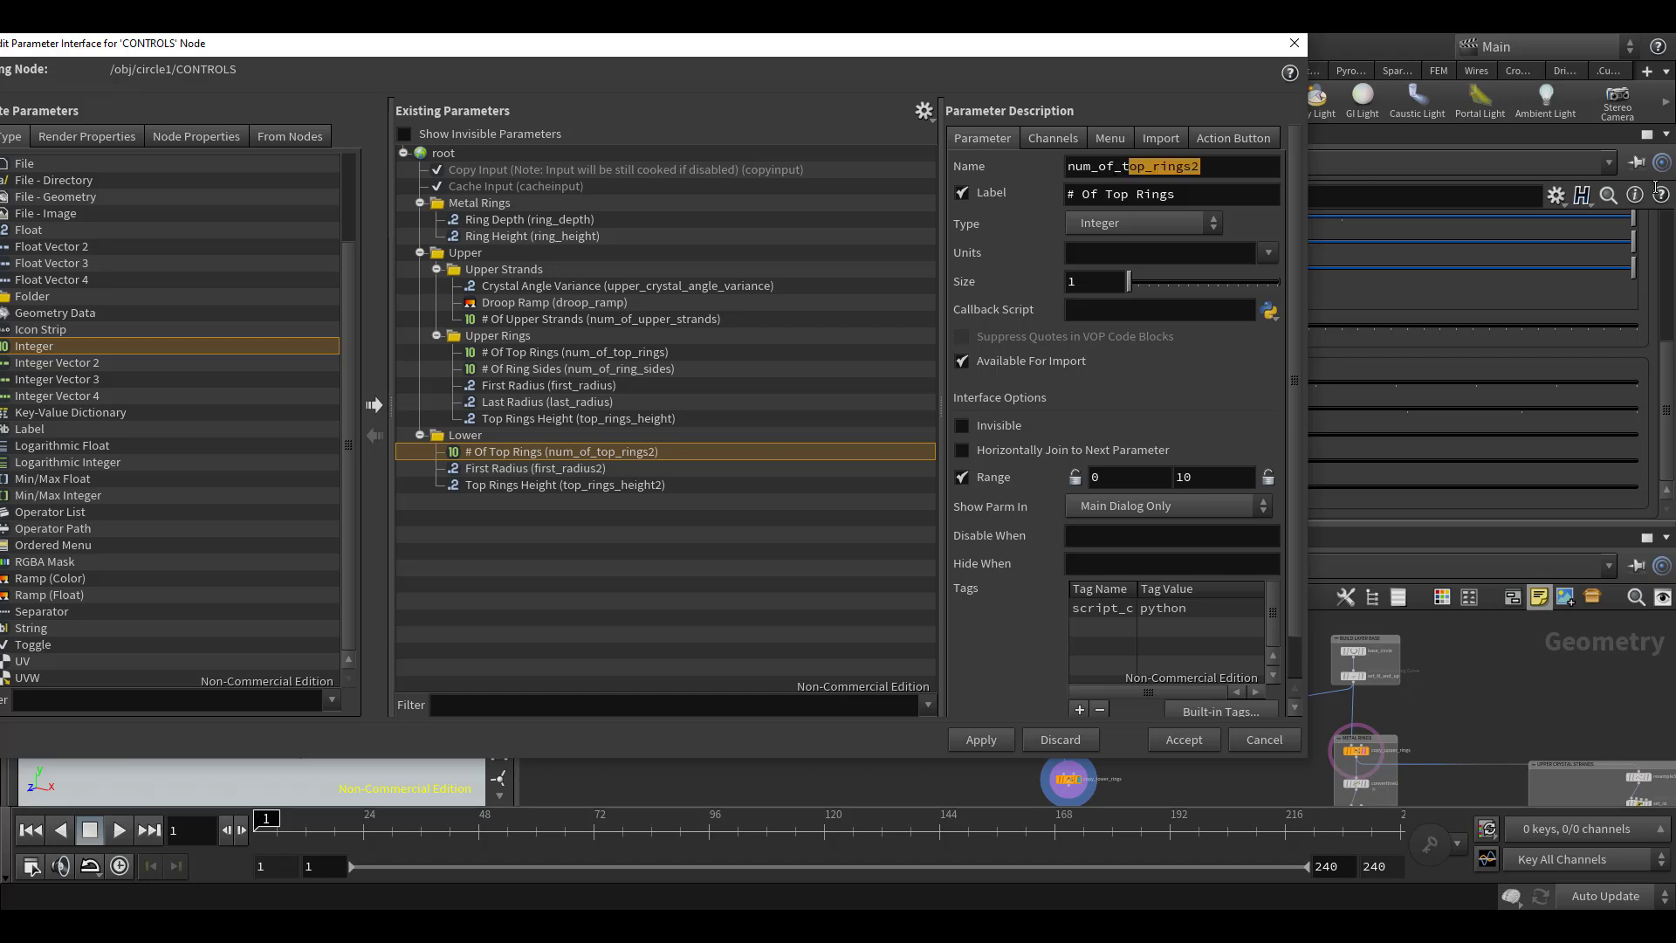
pyautogui.press('BackSpace')
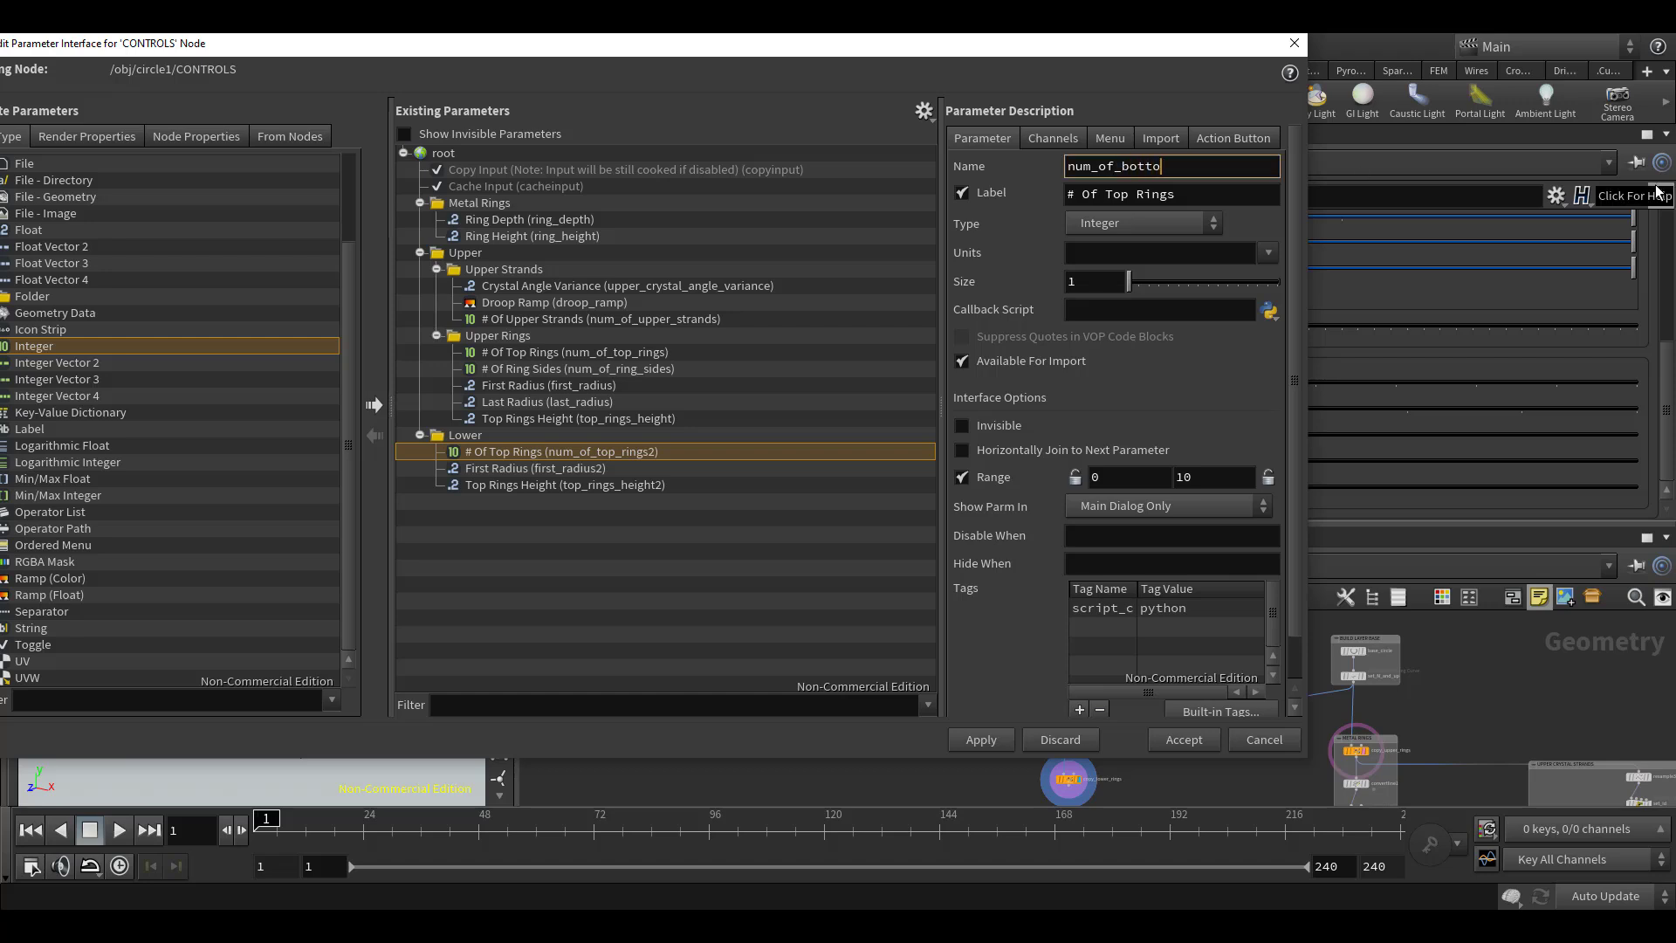
pyautogui.press('Tab')
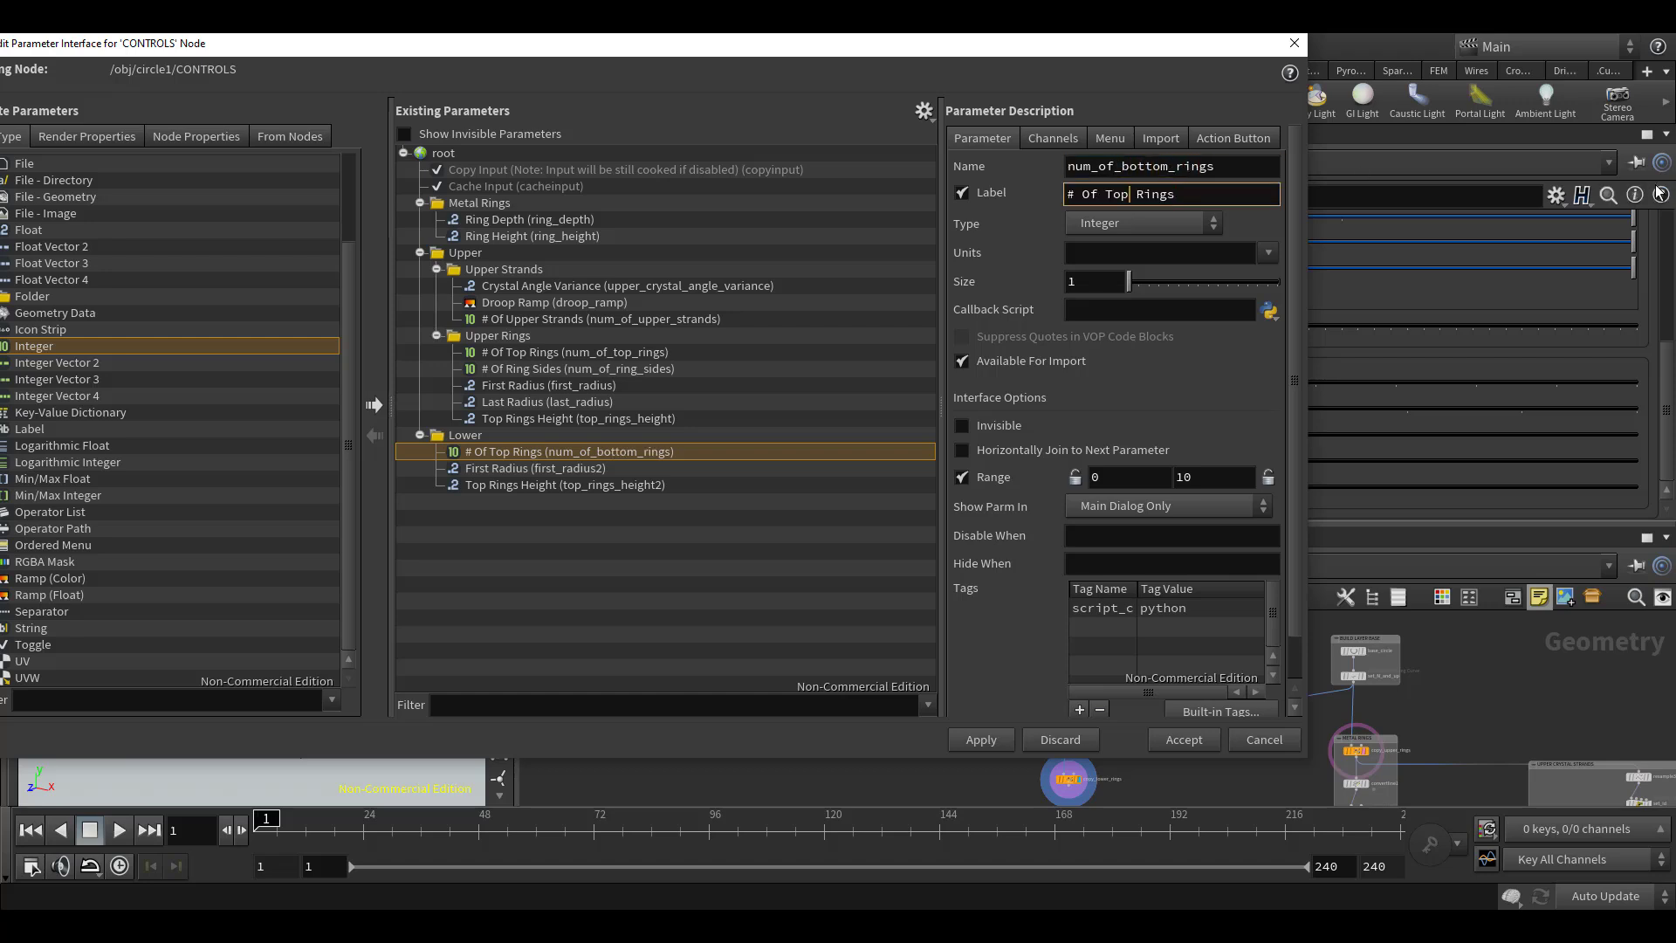
pyautogui.press('BackSpace')
pyautogui.press('BackSpace')
pyautogui.press('BackSpace')
pyautogui.press('BackSpace')
pyautogui.write('Bottom')
pyautogui.press('Left')
pyautogui.press('Left')
pyautogui.press('Return')
# Rename the Lower folder's First Radius parameter to bottom_inner_radius and label it Bottom Inner Radius
pyautogui.click(649, 469)
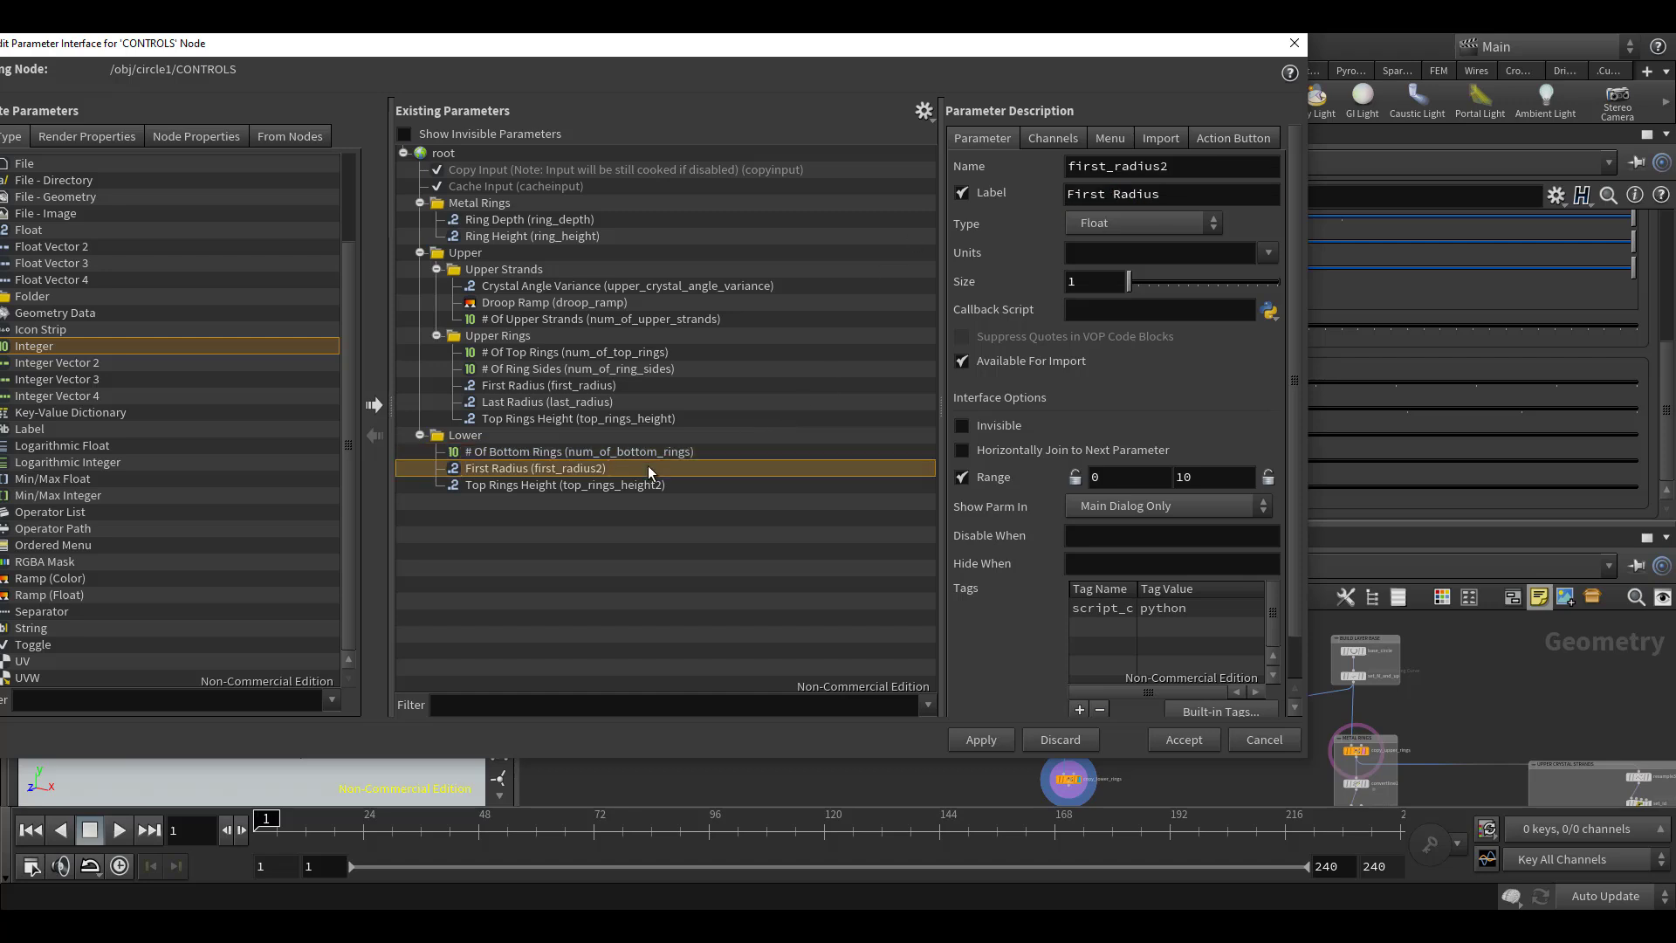
pyautogui.doubleClick(1160, 166)
pyautogui.write('bottom_inne')
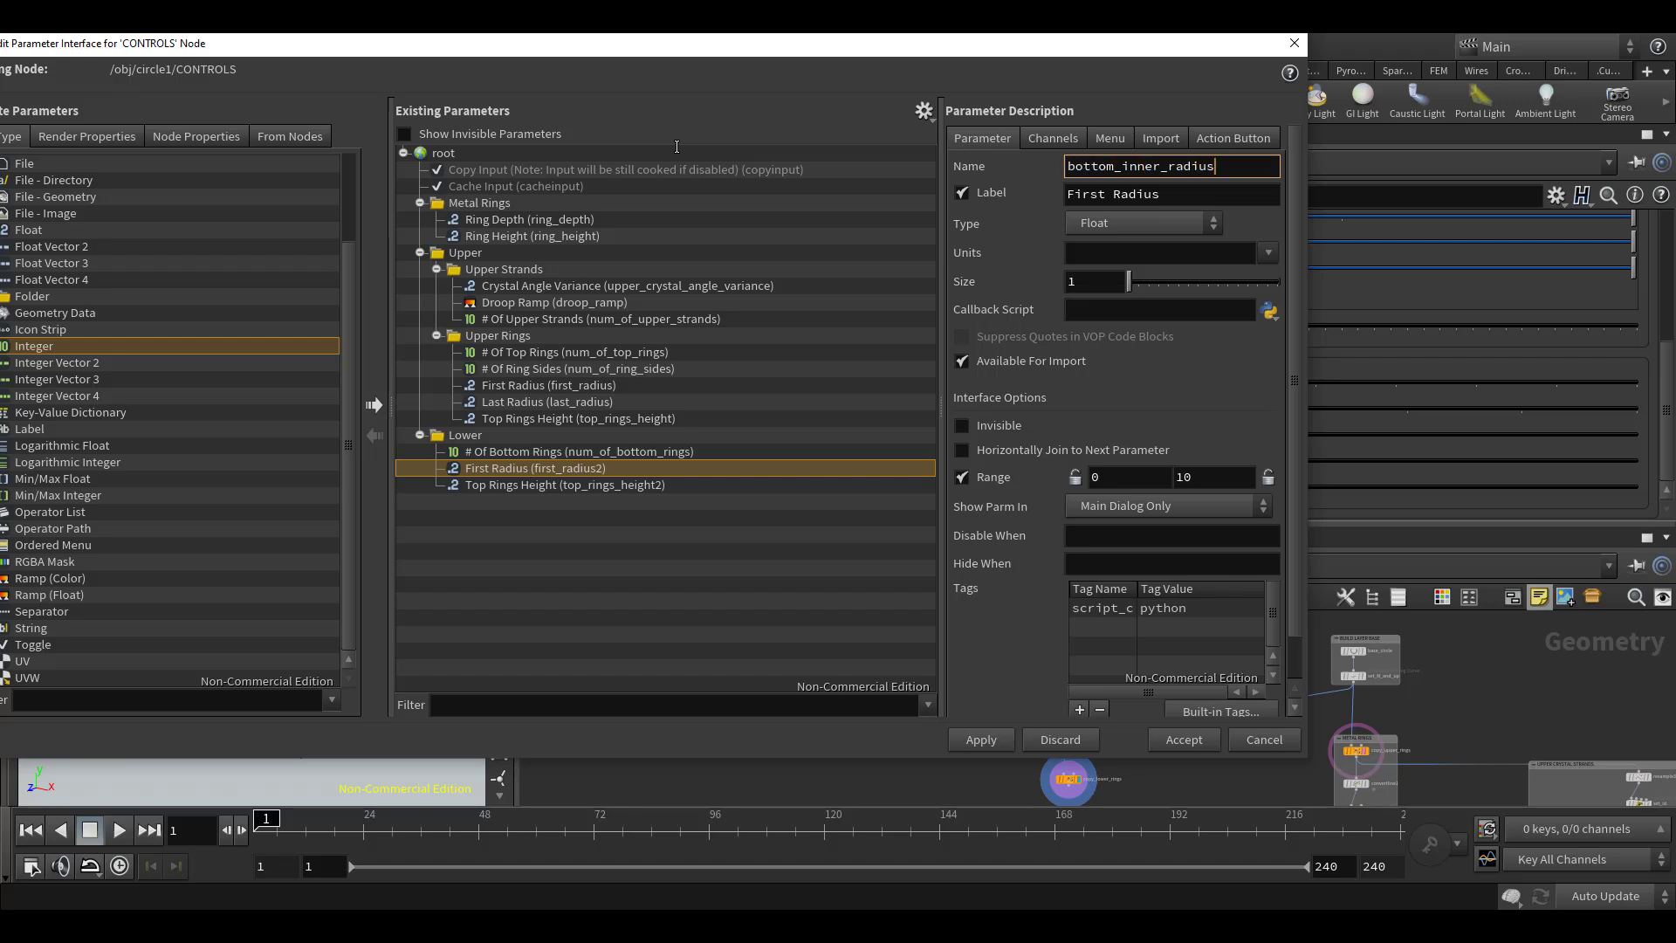
pyautogui.press('Tab')
pyautogui.press('Delete')
pyautogui.press('Delete')
pyautogui.press('Delete')
pyautogui.press('Delete')
pyautogui.press('Delete')
pyautogui.press('Delete')
pyautogui.write('Bottom Inner')
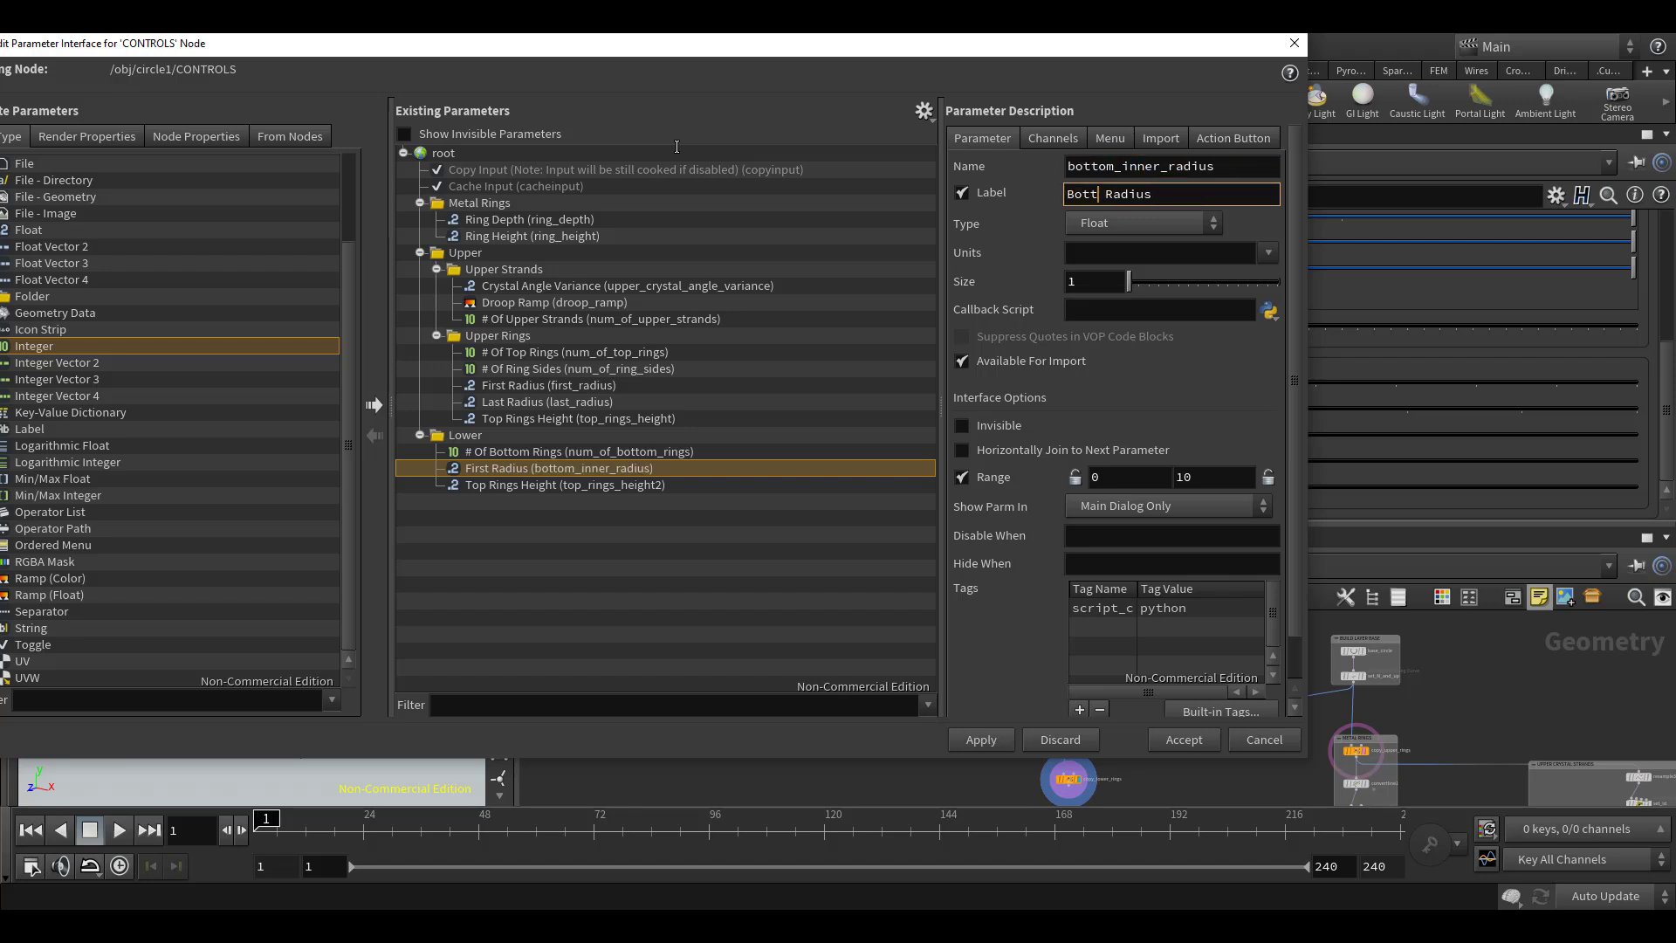
pyautogui.press('Return')
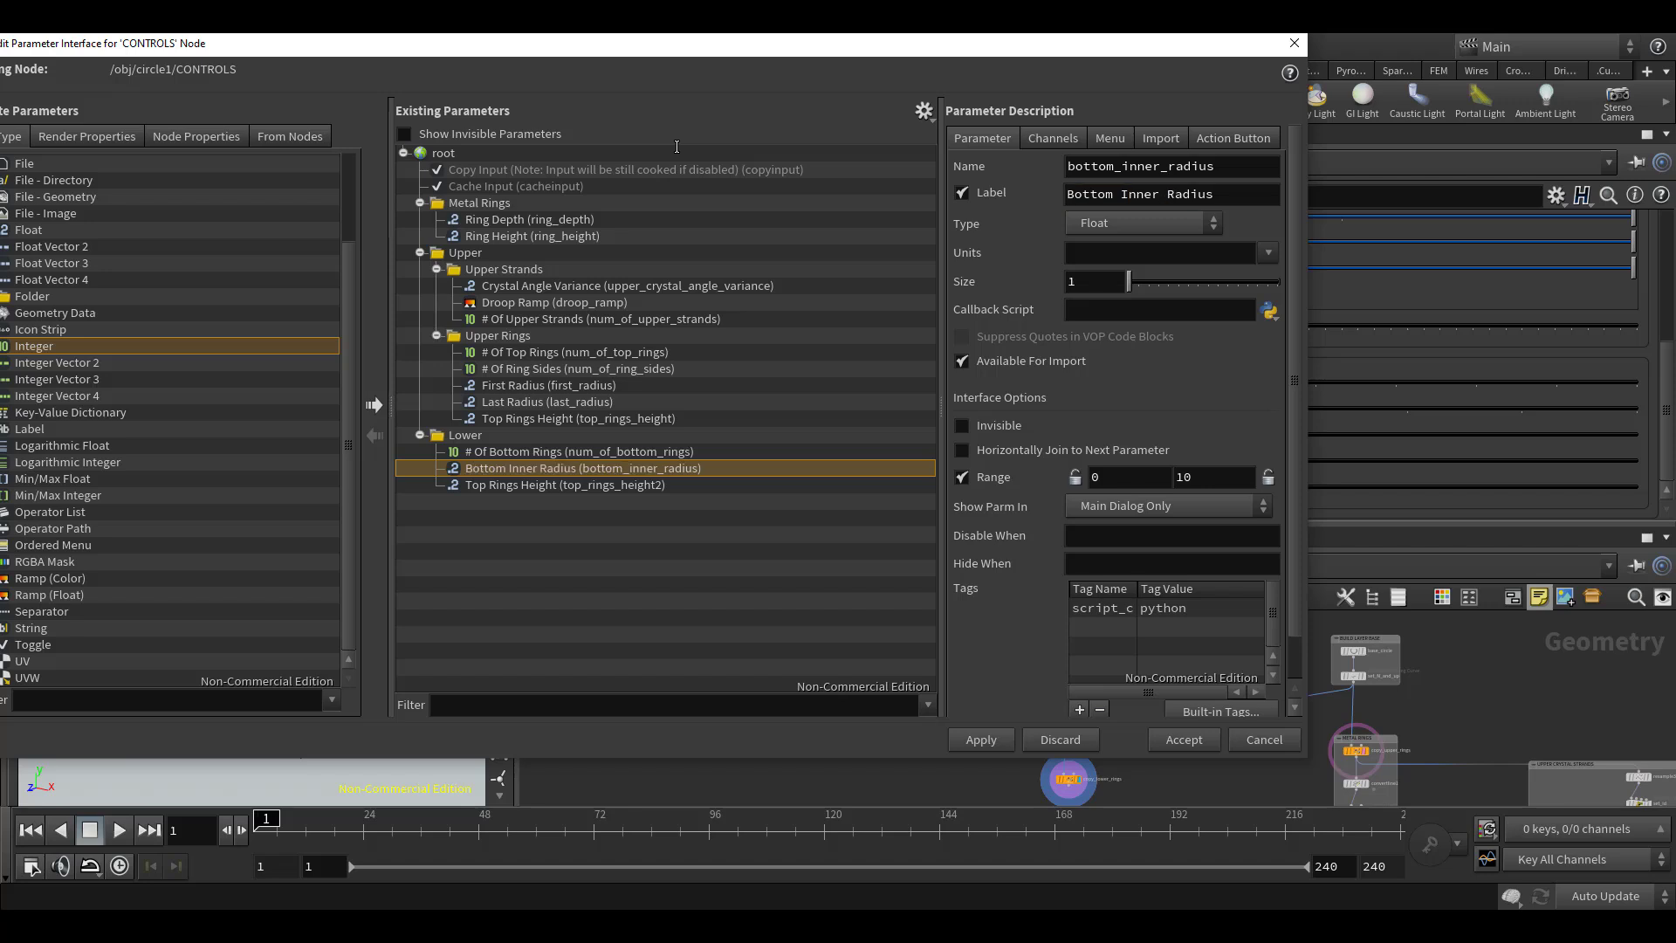
# Rename the Lower folder's height parameter to bottom_rings_height, label it Bottom Rings Height, and accept the parameter interface changes
pyautogui.click(585, 485)
pyautogui.click(1087, 171)
pyautogui.press('BackSpace')
pyautogui.press('BackSpace')
pyautogui.press('Delete')
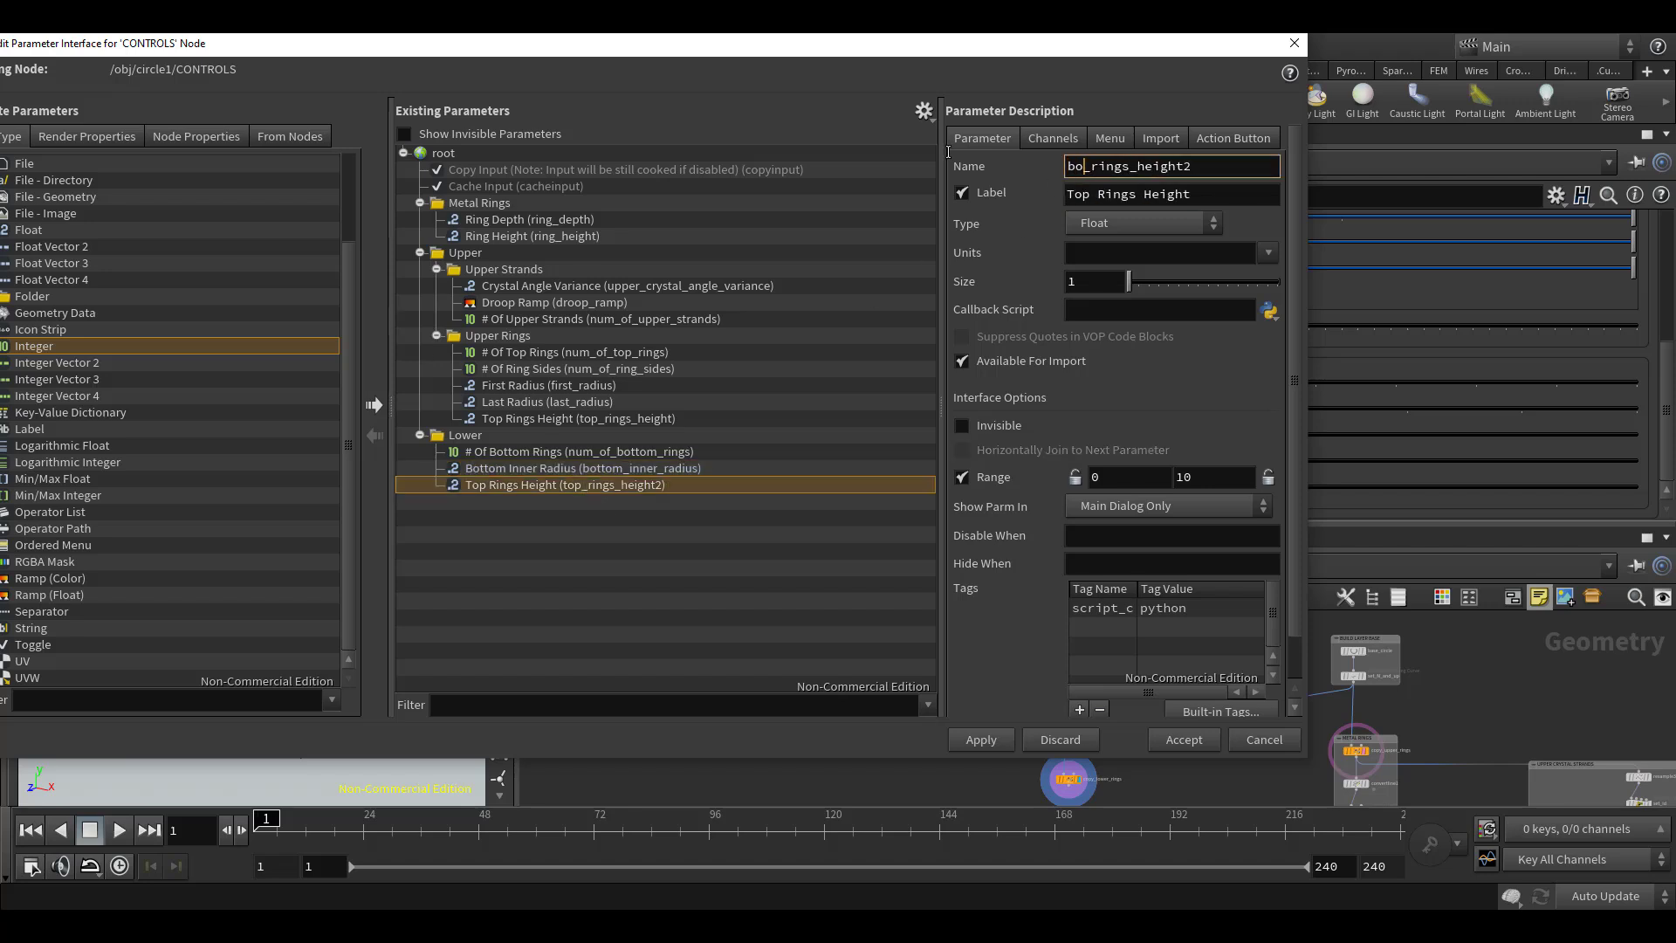
pyautogui.write('bottom')
pyautogui.press('BackSpace')
pyautogui.press('Tab')
pyautogui.press('Home')
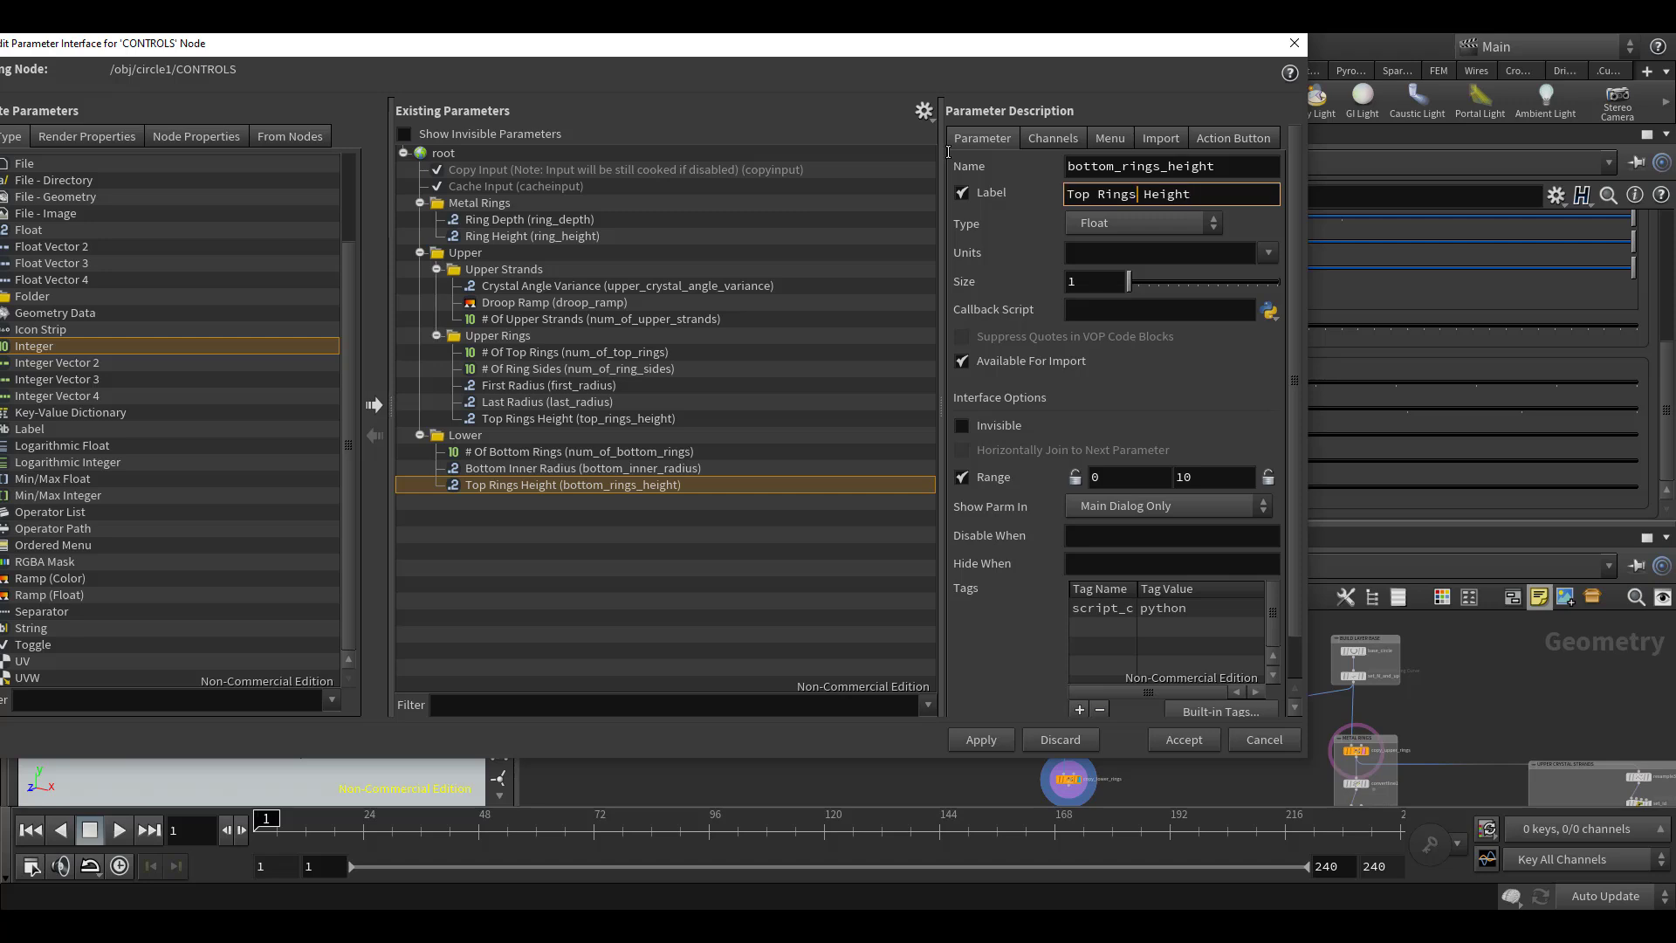
pyautogui.press('Delete')
pyautogui.press('Delete')
pyautogui.press('Delete')
pyautogui.write('Bottom')
pyautogui.press('Return')
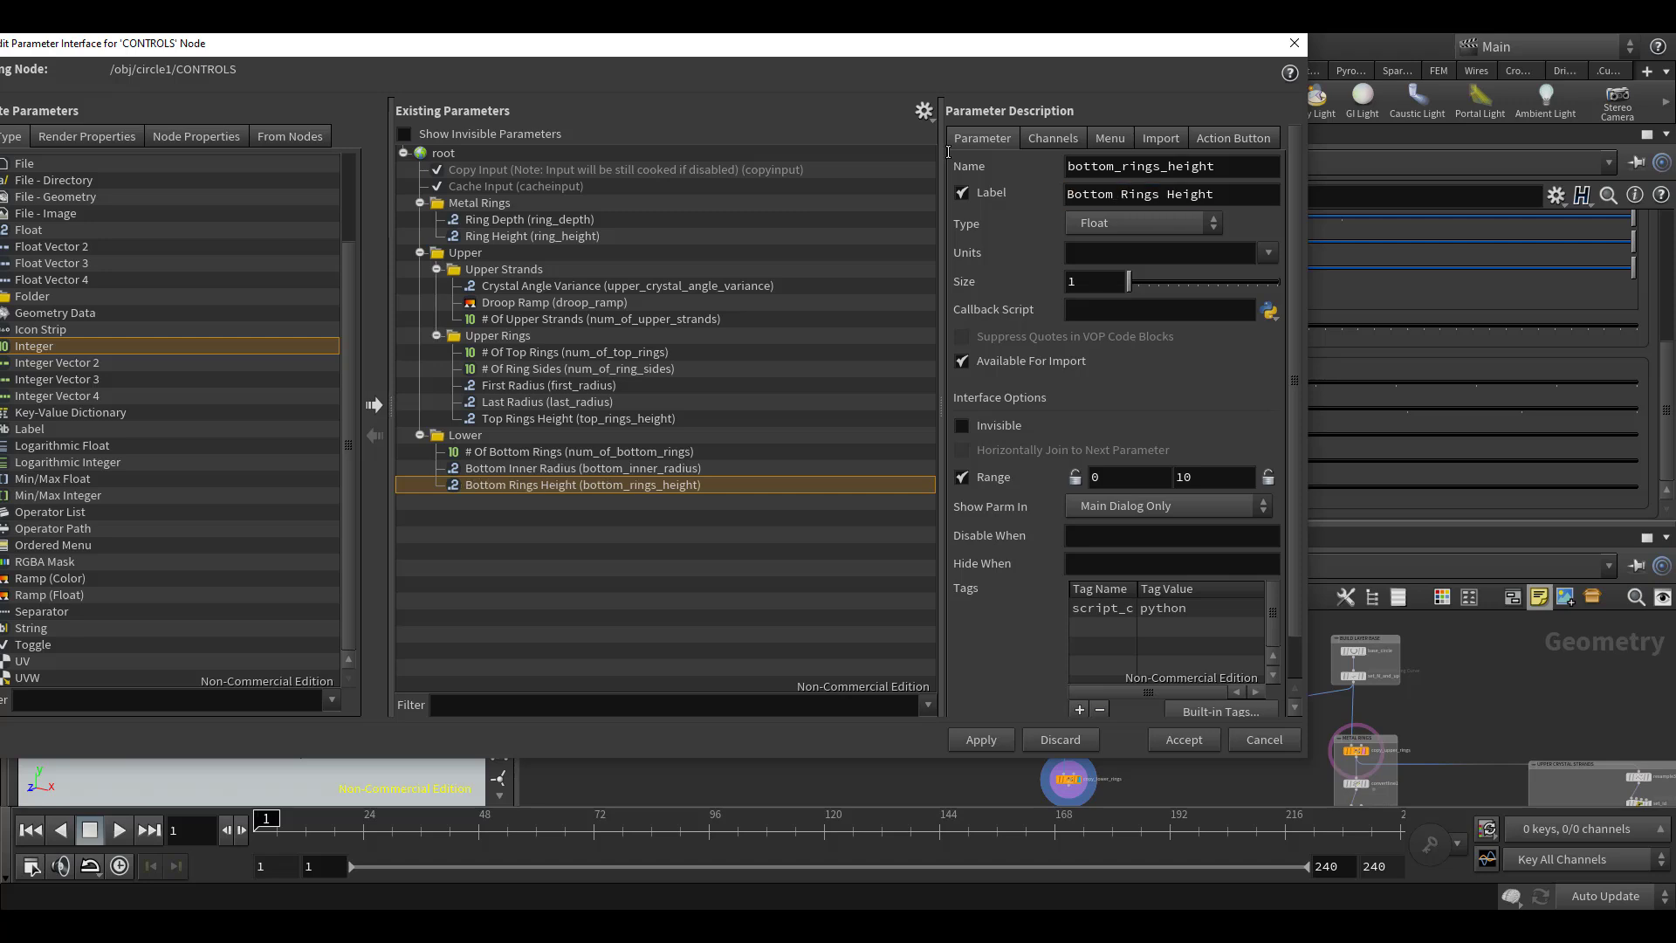
pyautogui.click(1180, 739)
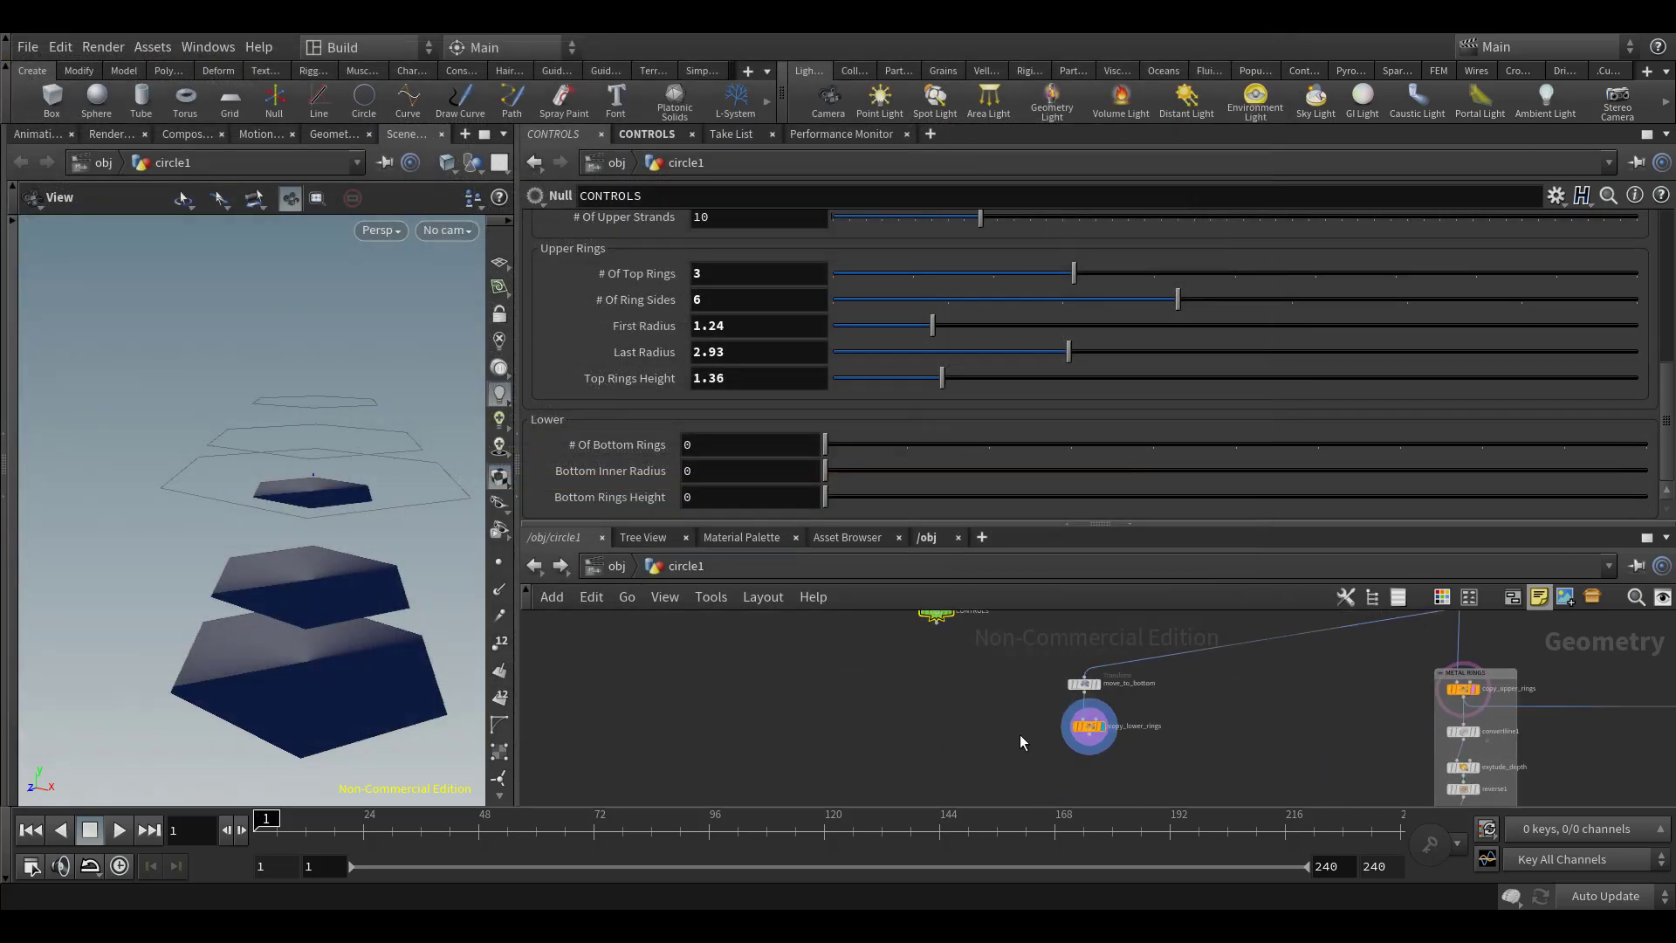
# Set copy_lower_rings' Number of Copies expression to ch("../CONTROLS/num_of_bottom_rings")
pyautogui.click(1088, 726)
pyautogui.scroll(1, 1052, 737)
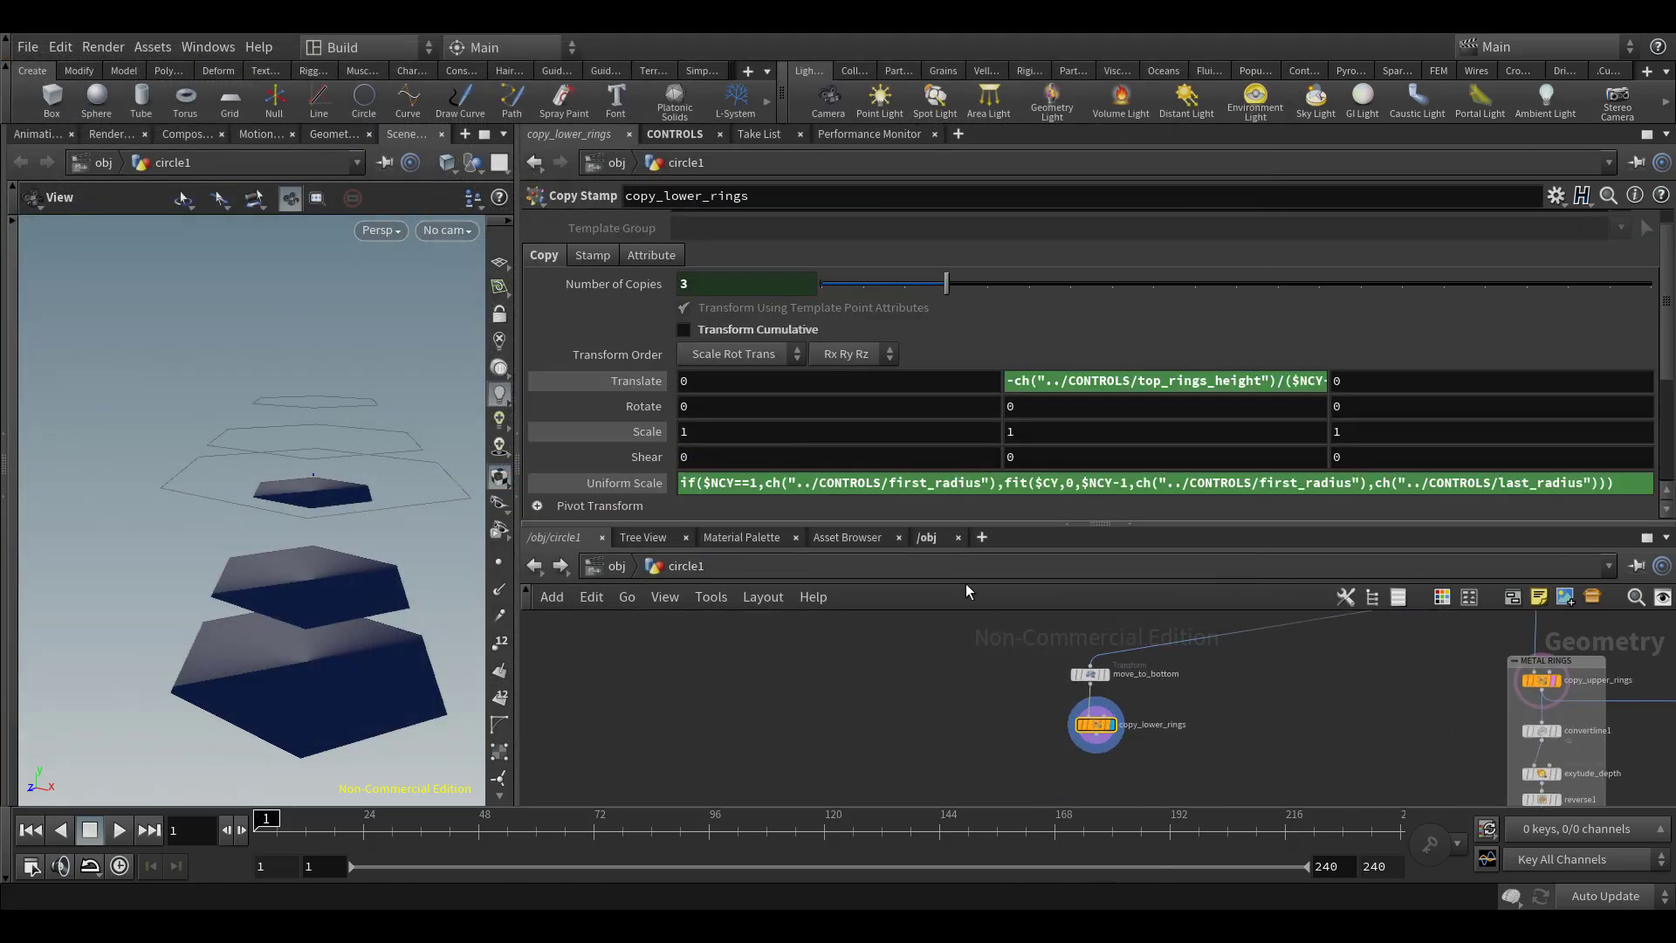
pyautogui.click(600, 288)
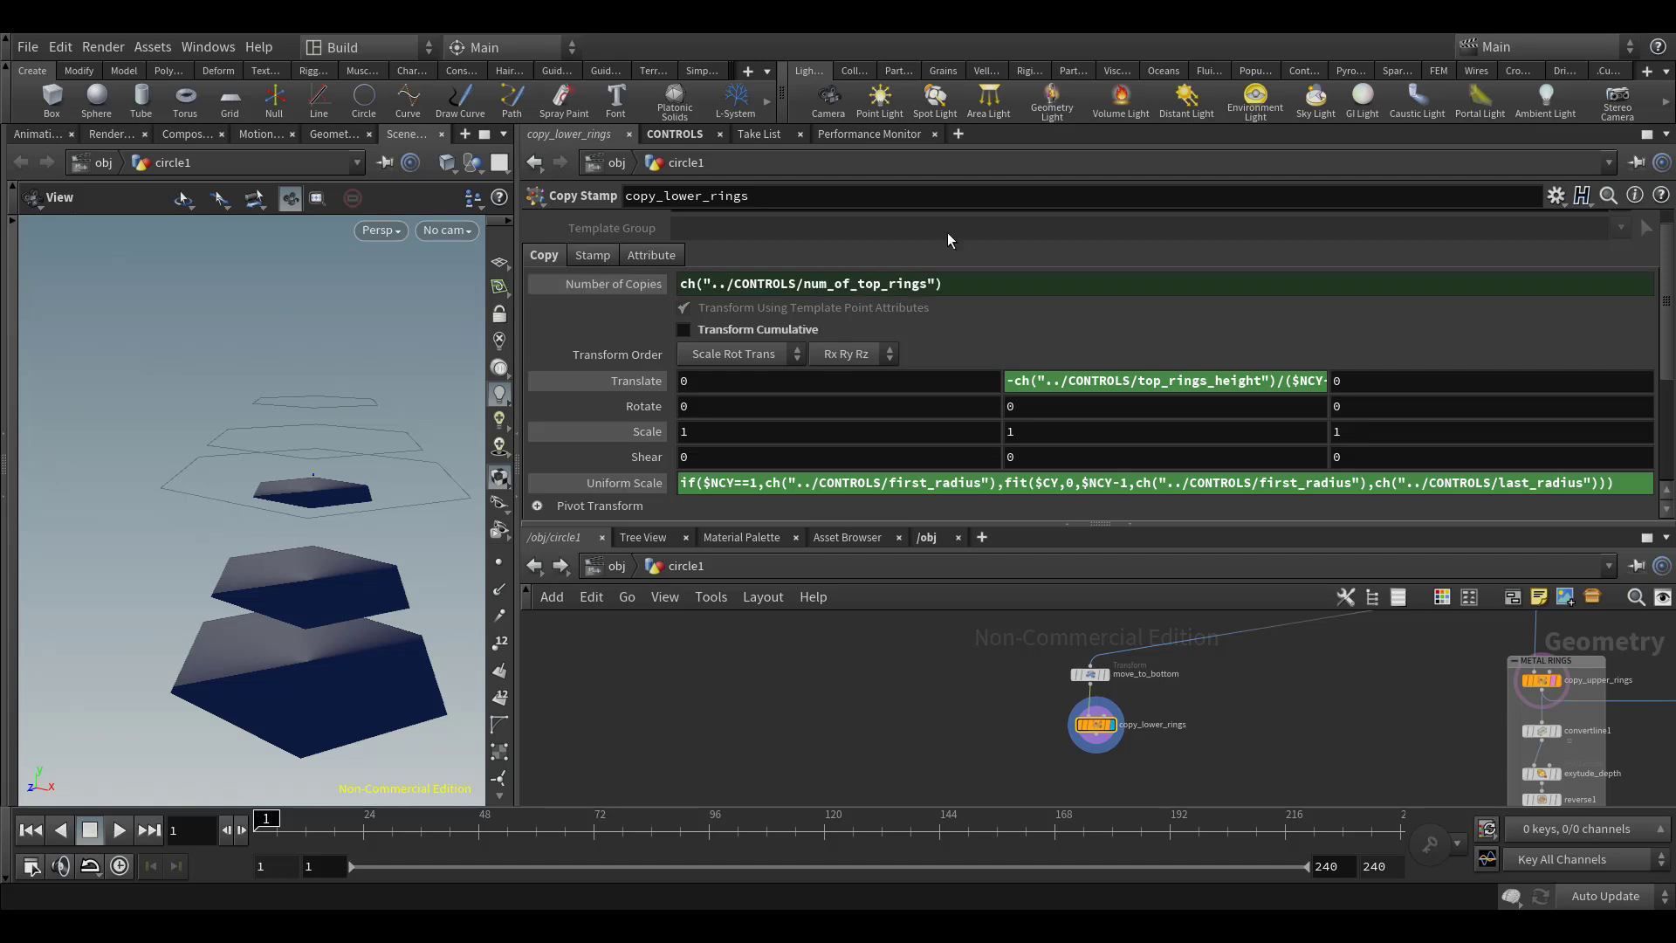
pyautogui.click(887, 289)
pyautogui.press('BackSpace')
pyautogui.press('BackSpace')
pyautogui.press('BackSpace')
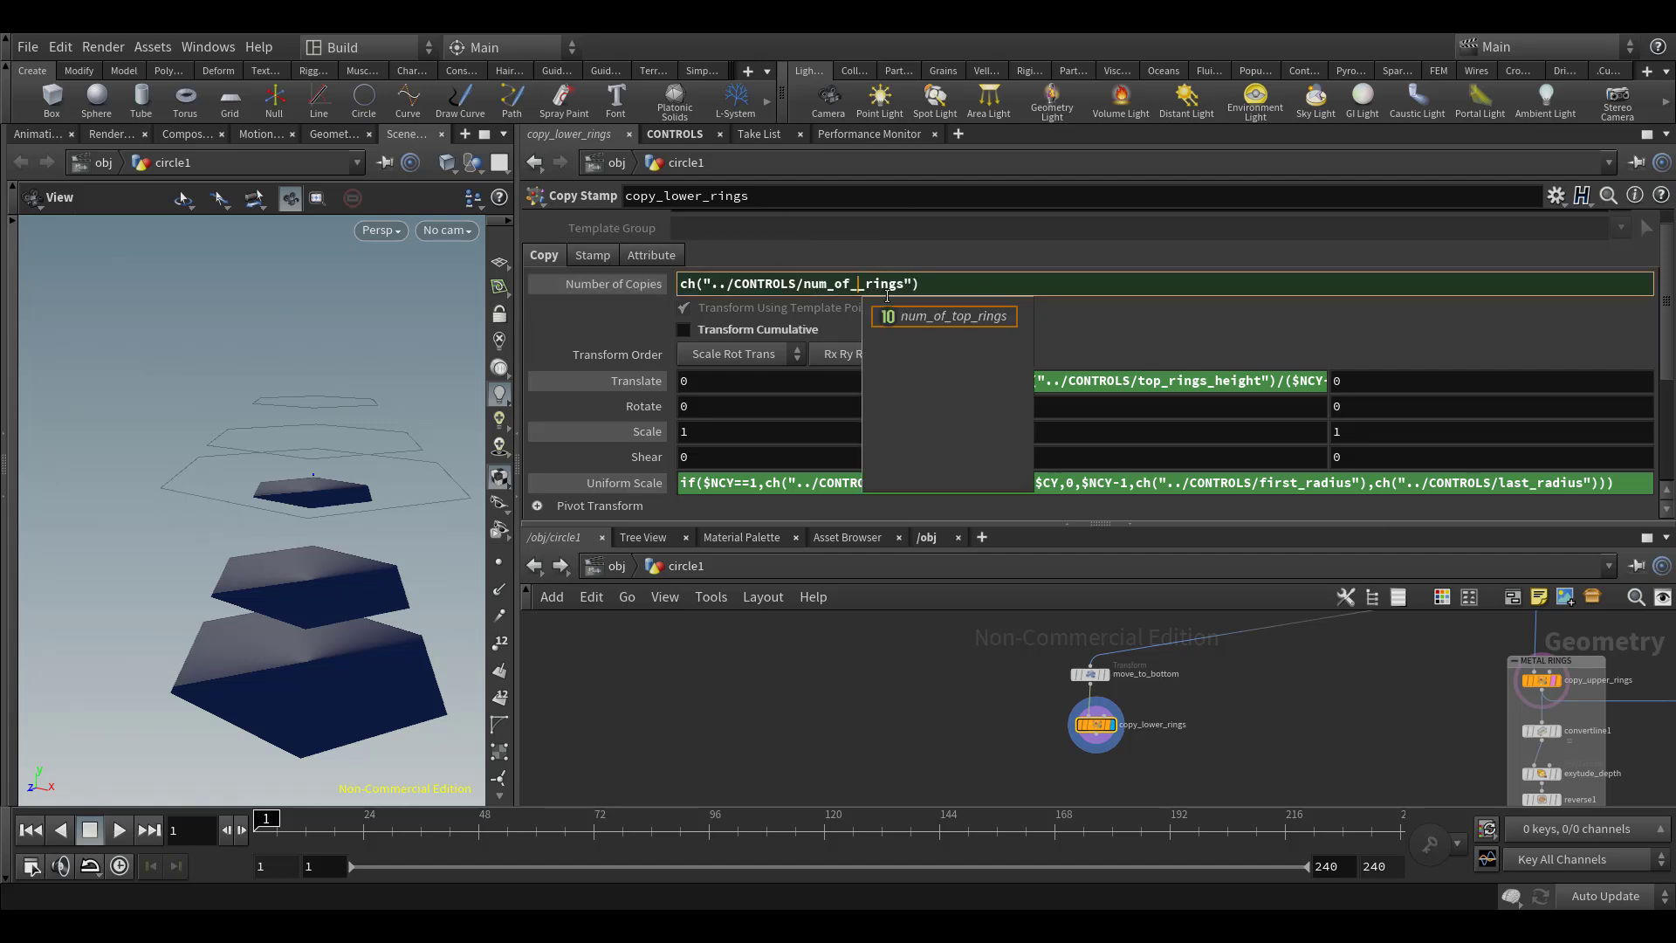
pyautogui.write('bottom')
pyautogui.press('Return')
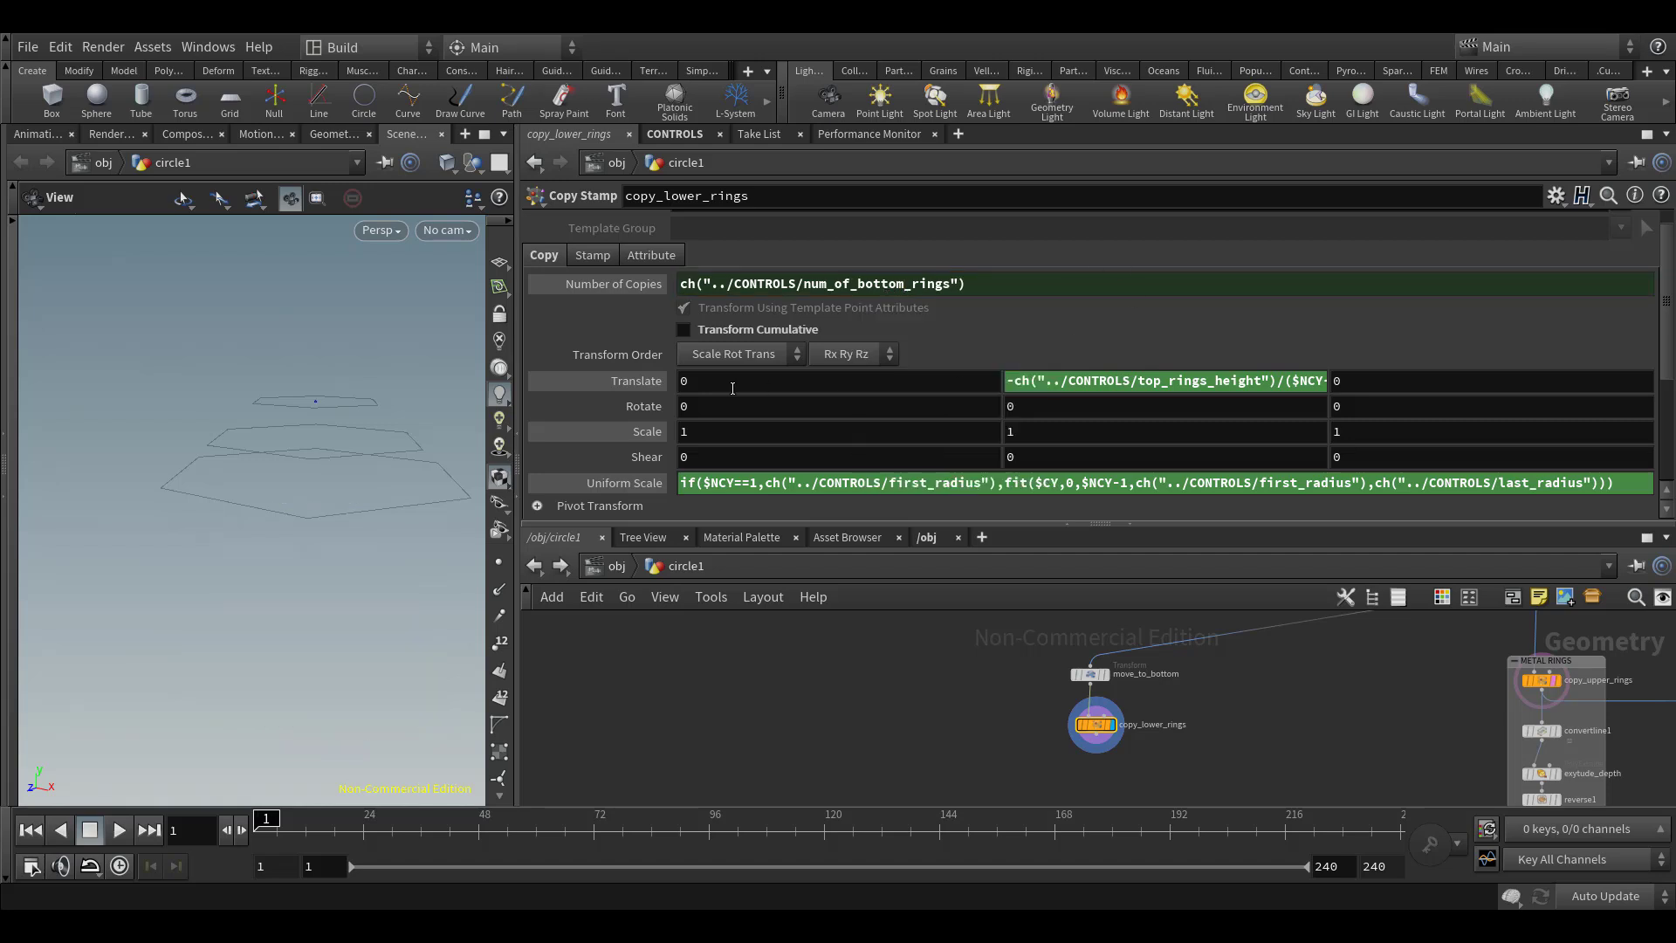
# Change the Translate Y expression of copy_lower_rings to reference bottom_rings_height, giving -ch("../CONTROLS/bottom_rings_height")/($NCY-1) * $CY
pyautogui.click(1170, 389)
pyautogui.press('BackSpace')
pyautogui.press('BackSpace')
pyautogui.press('BackSpace')
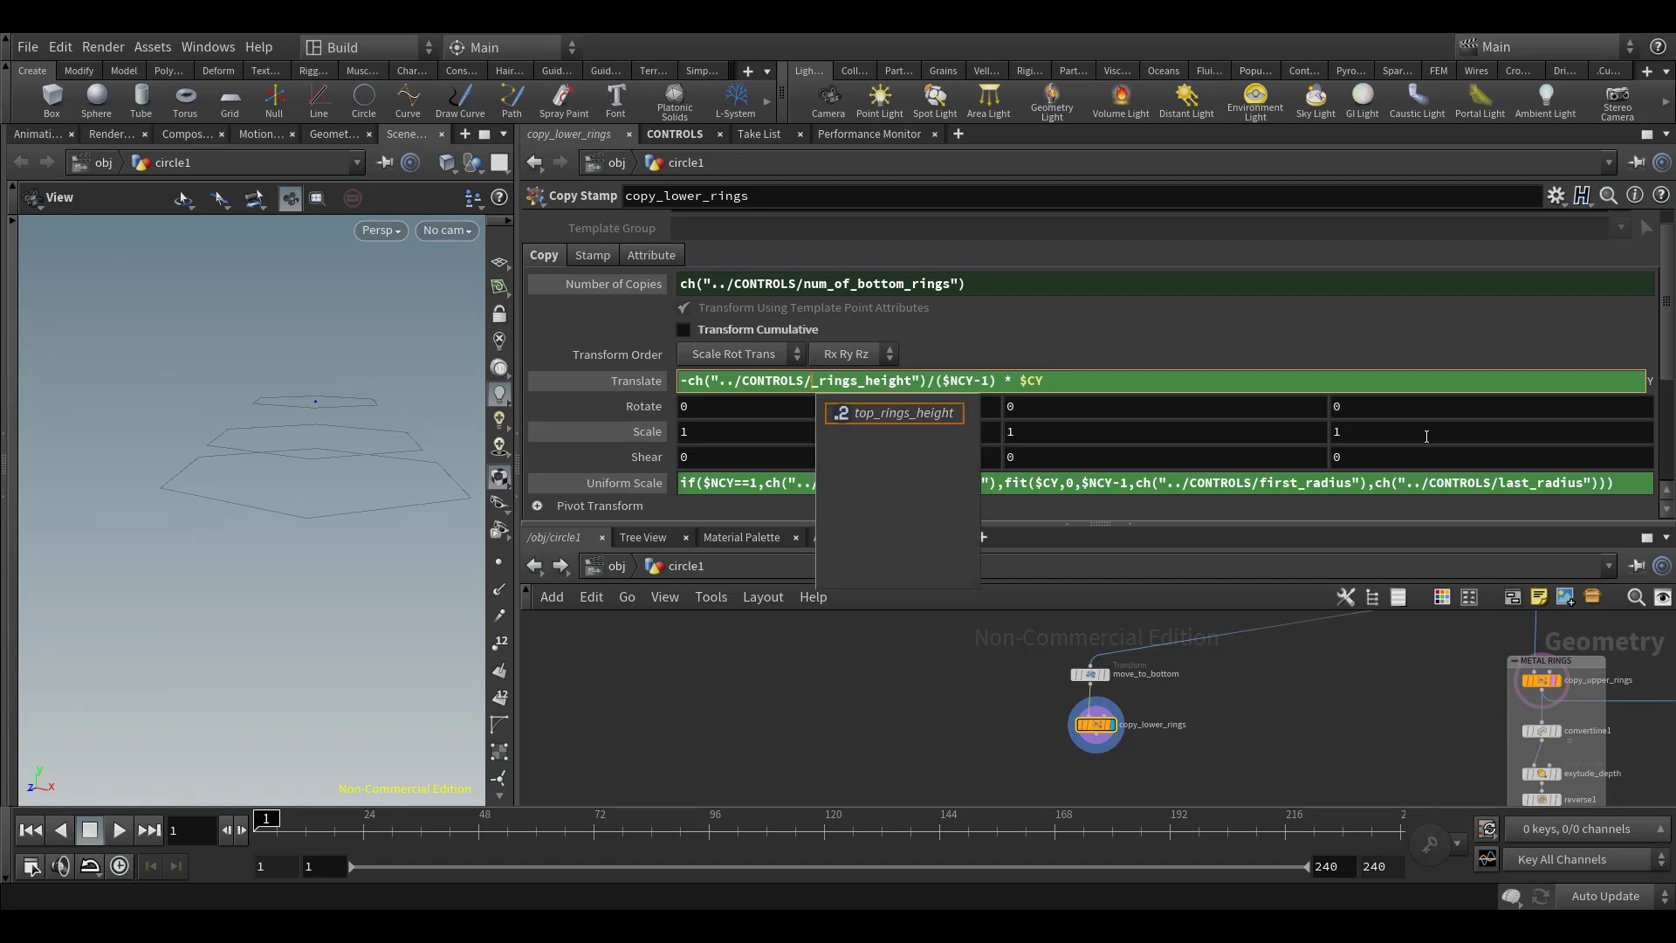
pyautogui.write('bottom')
pyautogui.press('Return')
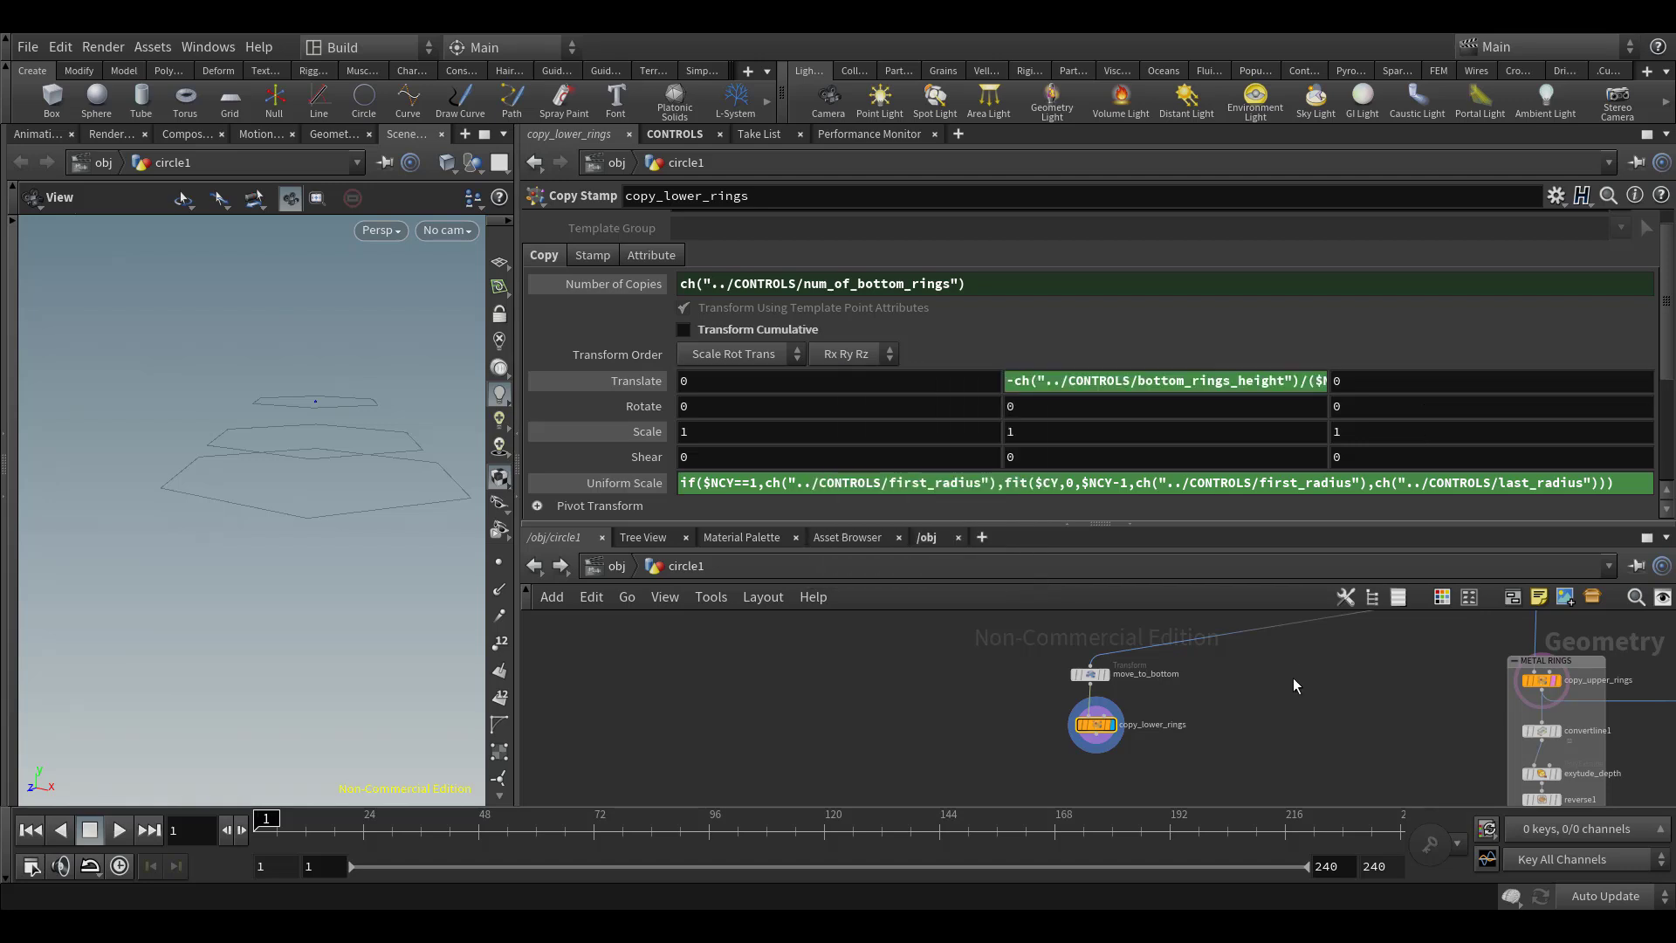
# On CONTROLS, set # Of Bottom Rings to 3, Bottom Inner Radius to 1.22 and Bottom Rings Height to 2.05
pyautogui.moveTo(991, 699); pyautogui.dragTo(952, 780, button='middle')
pyautogui.scroll(-1, 941, 711)
pyautogui.click(882, 675)
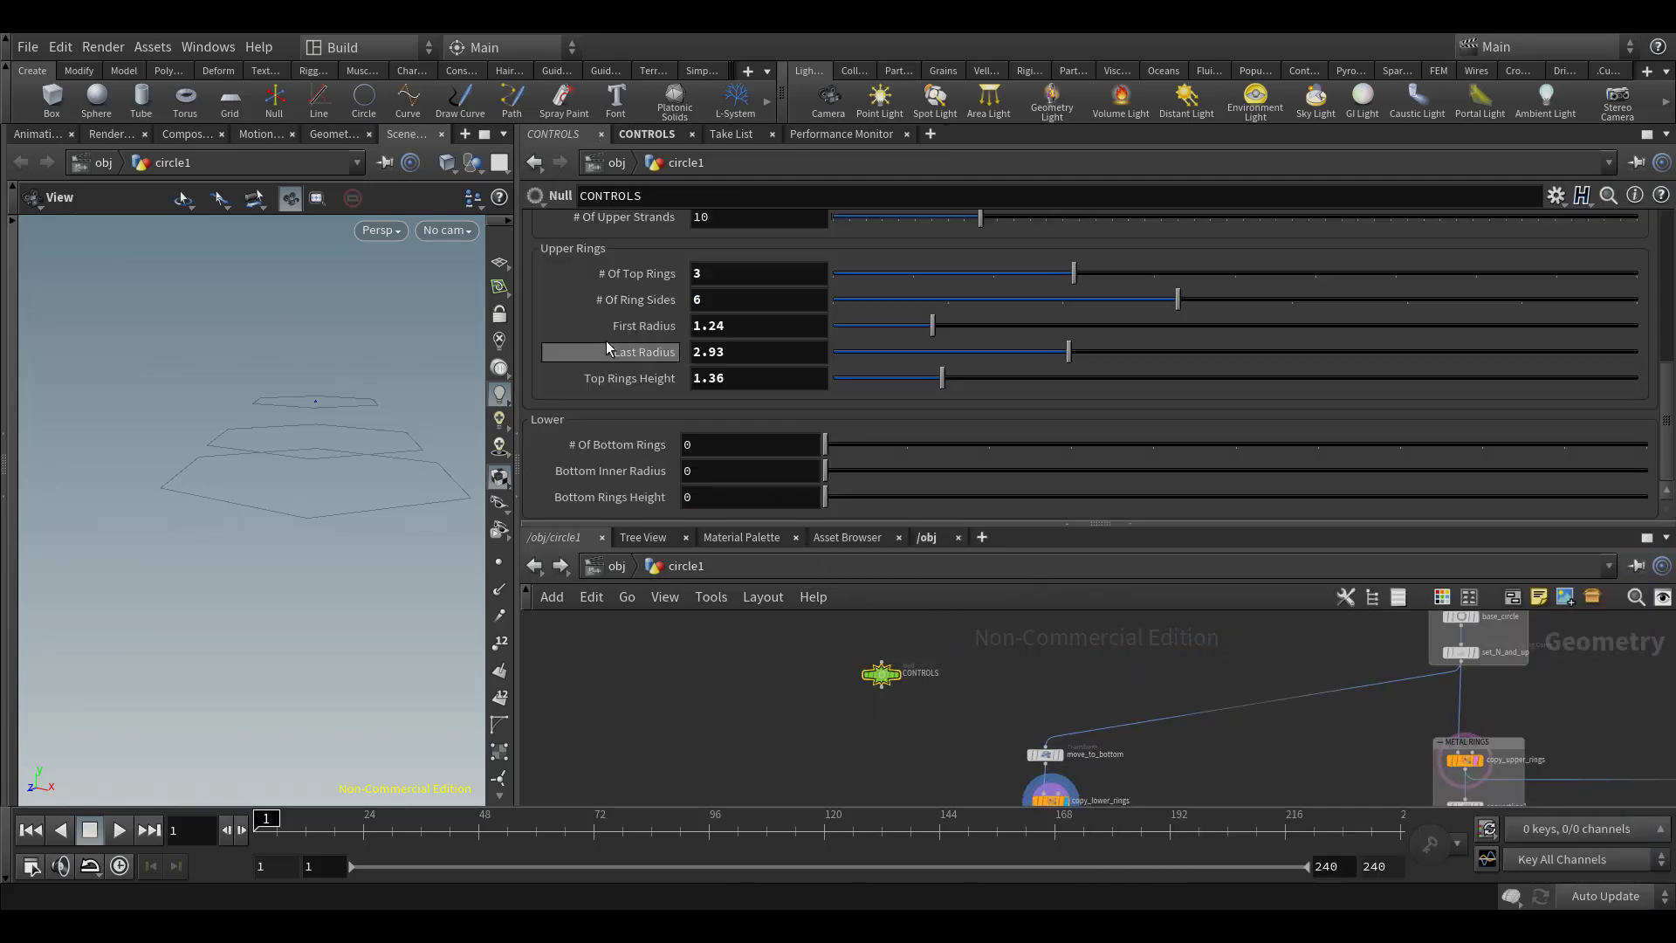
pyautogui.click(1071, 444)
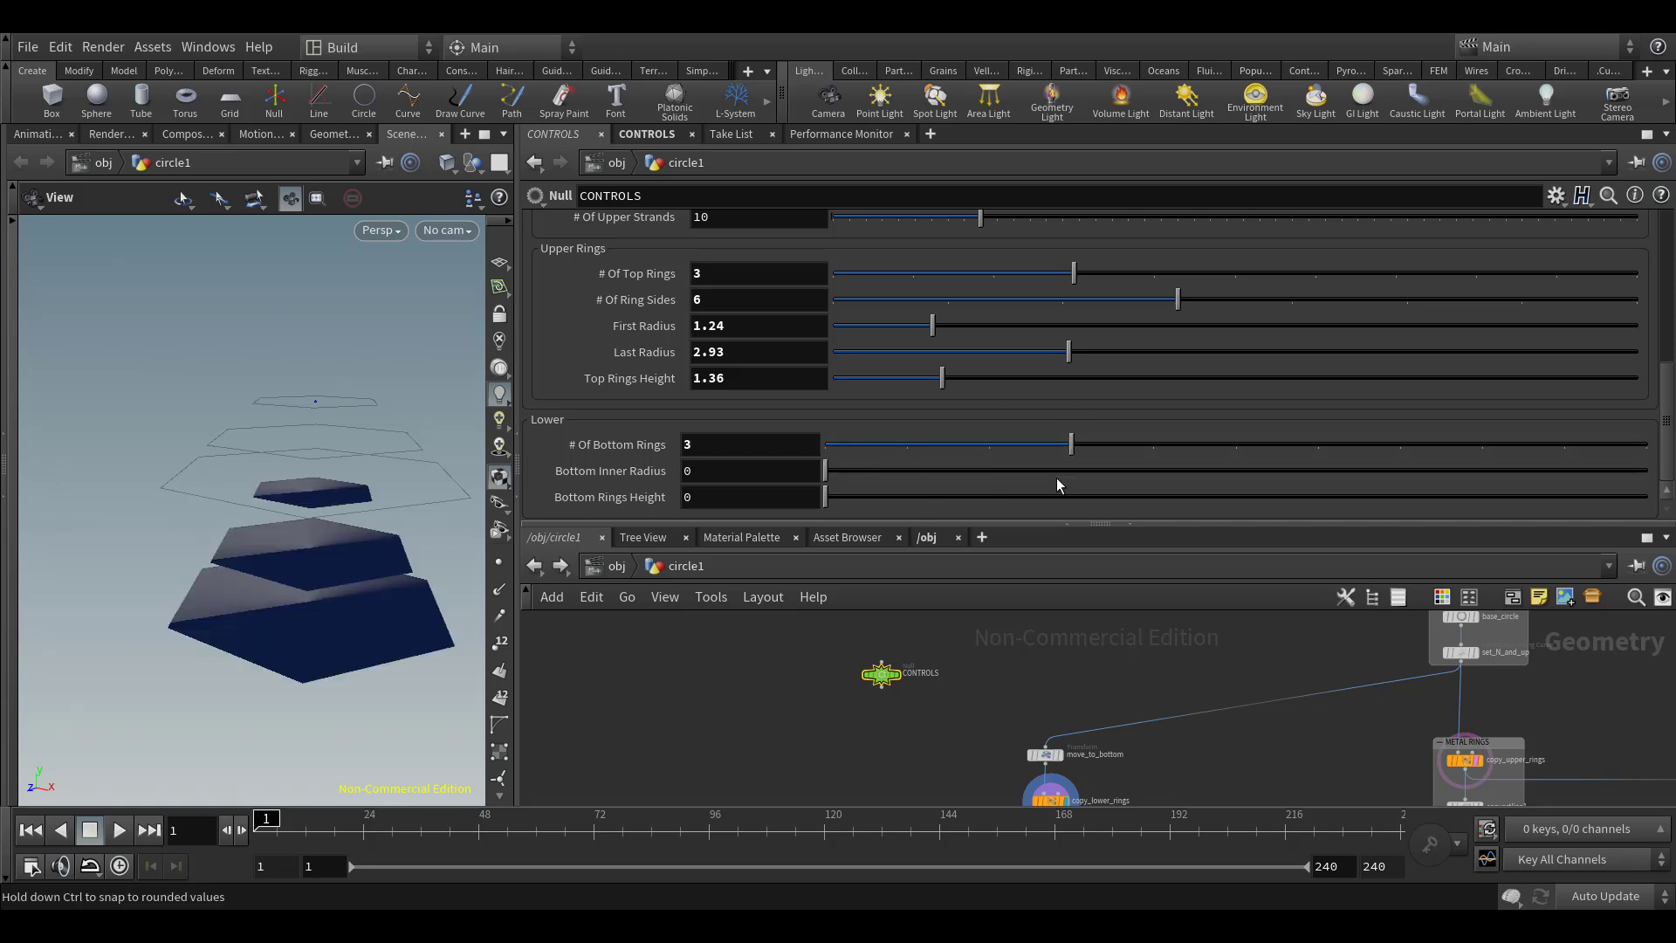
pyautogui.click(925, 471)
pyautogui.click(994, 496)
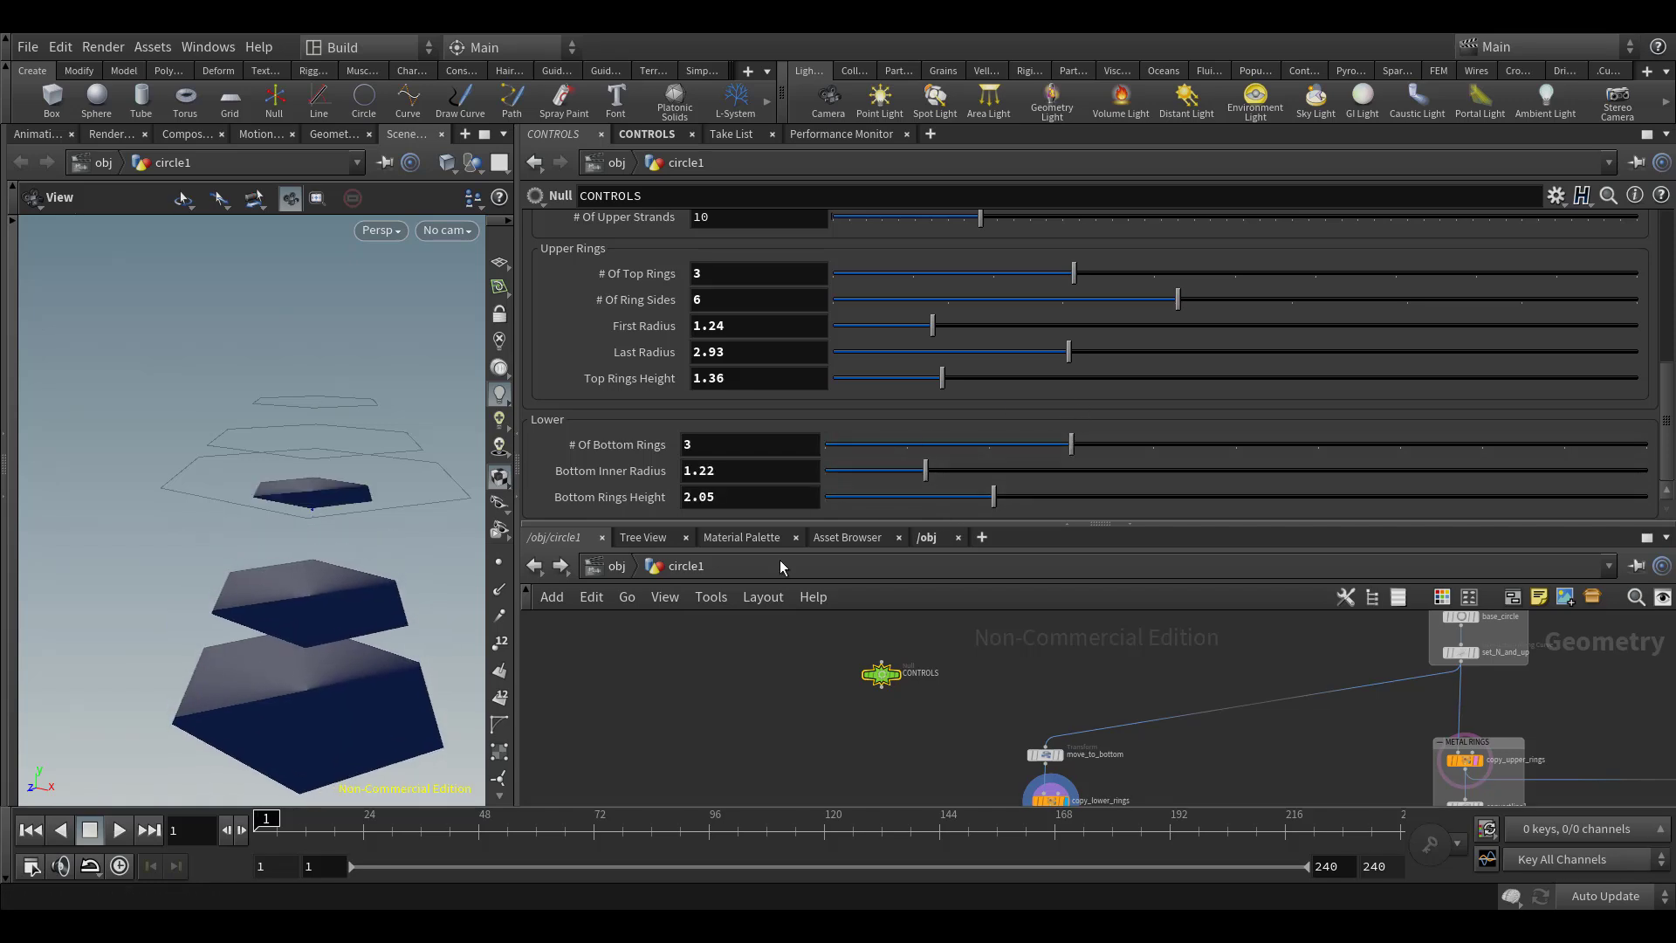
pyautogui.moveTo(971, 642); pyautogui.dragTo(971, 576, button='middle')
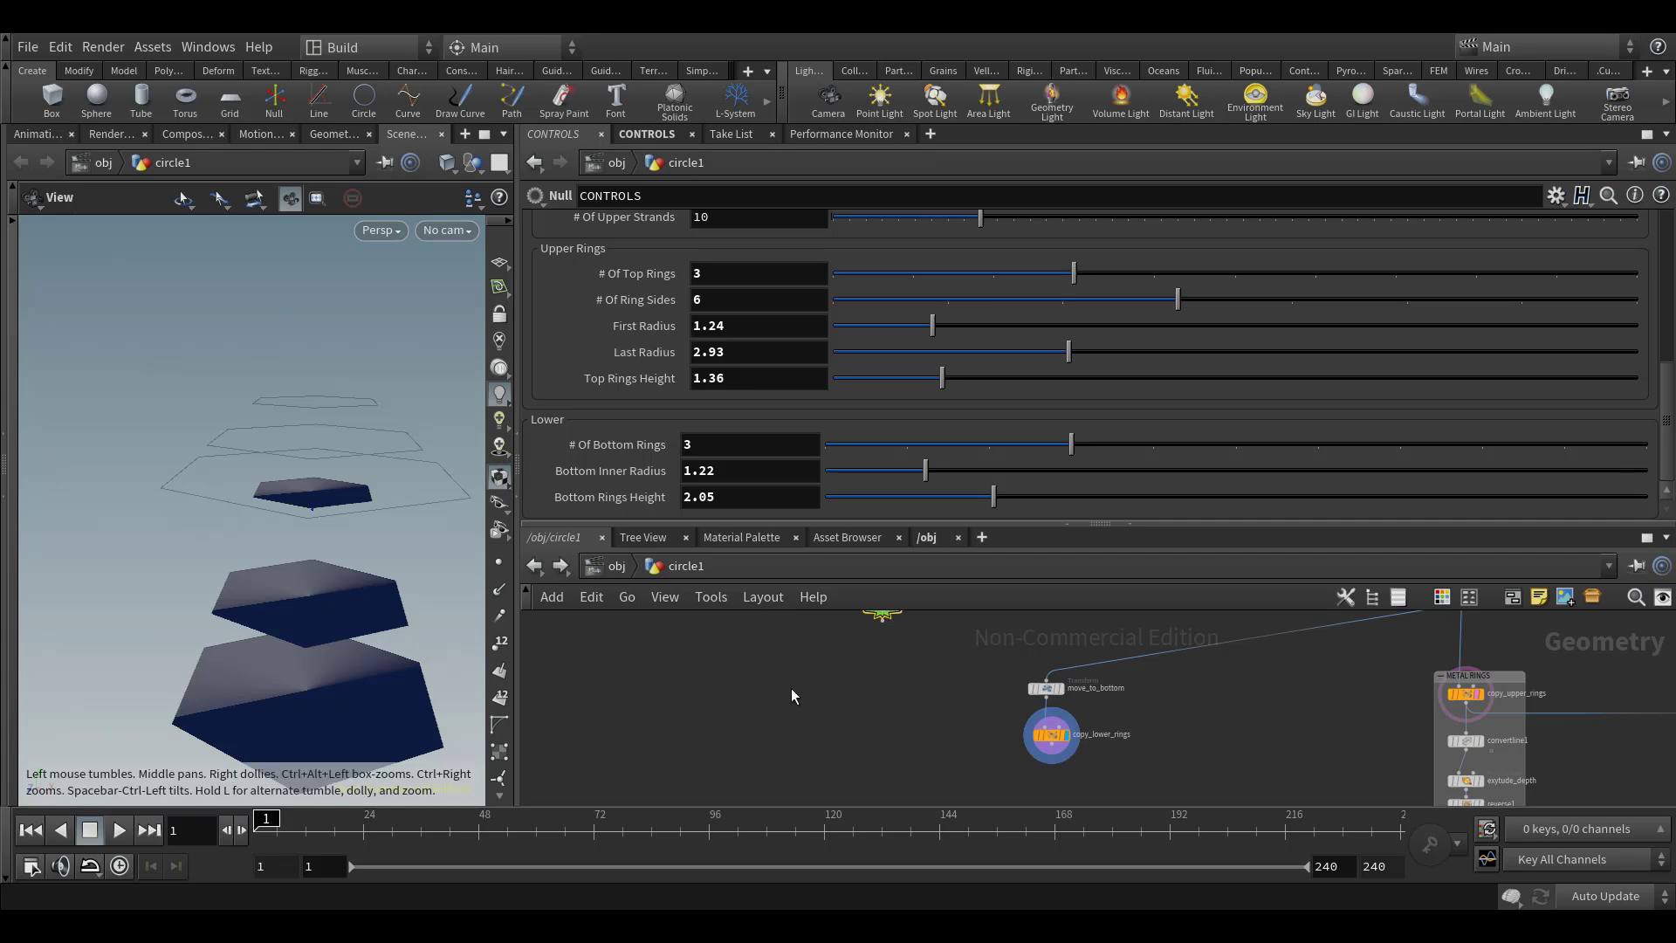
# Edit copy_lower_rings' Uniform Scale expression so the fit range starts at ch("../CONTROLS/last_radius")
pyautogui.scroll(3, 849, 696)
pyautogui.click(1122, 749)
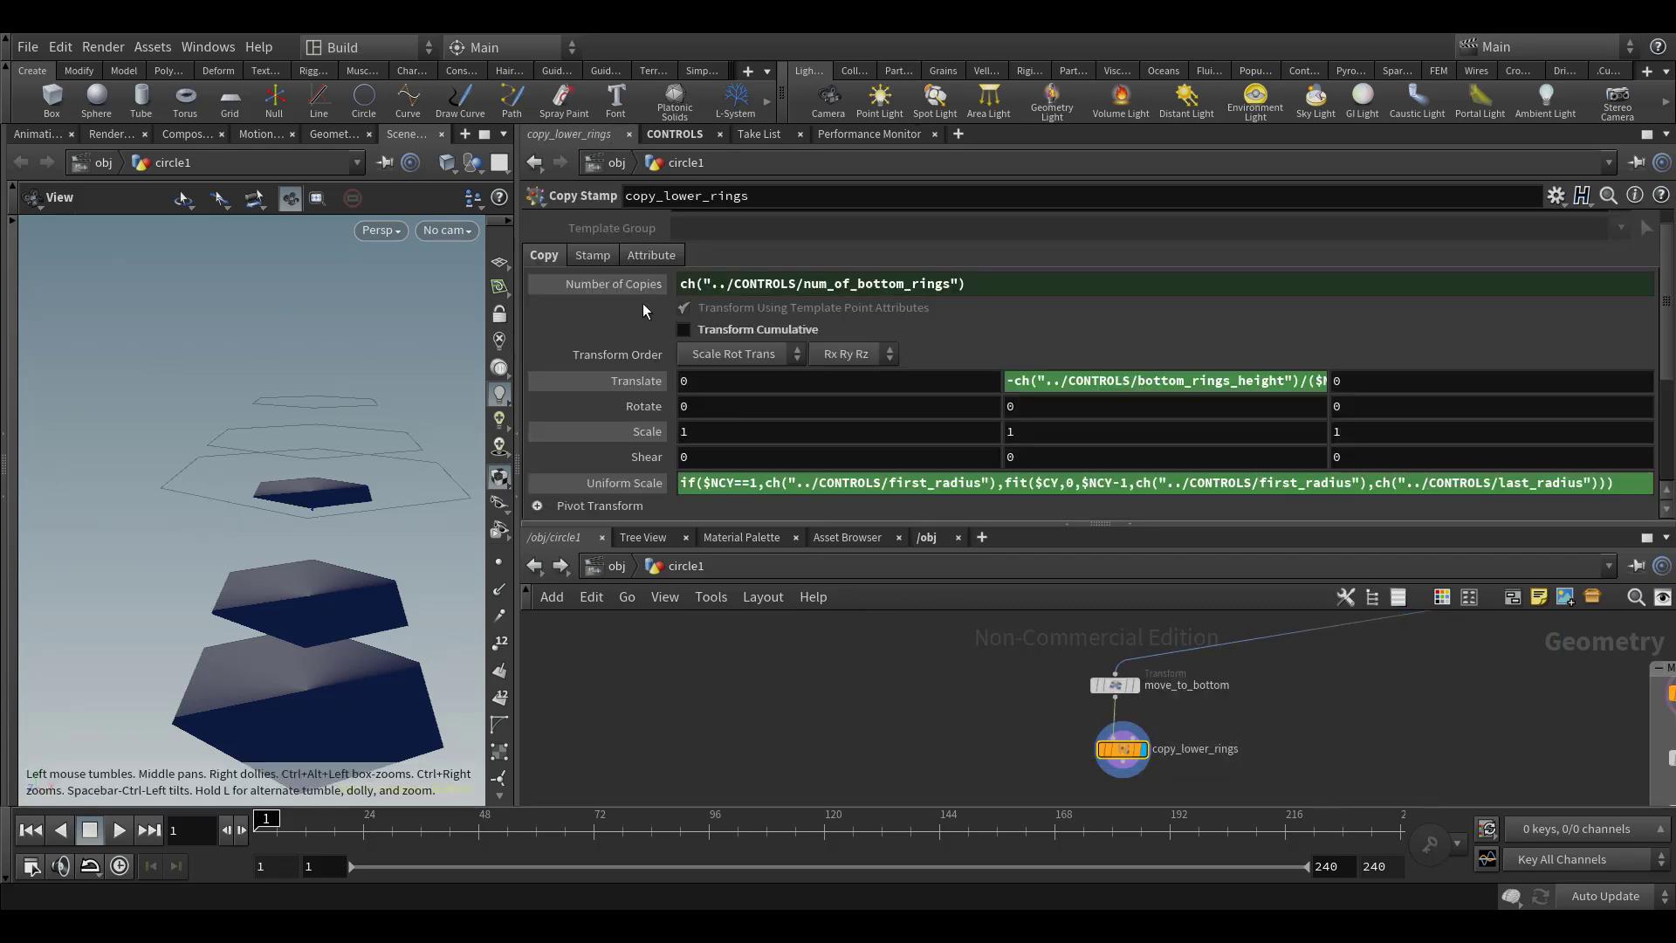
pyautogui.click(753, 480)
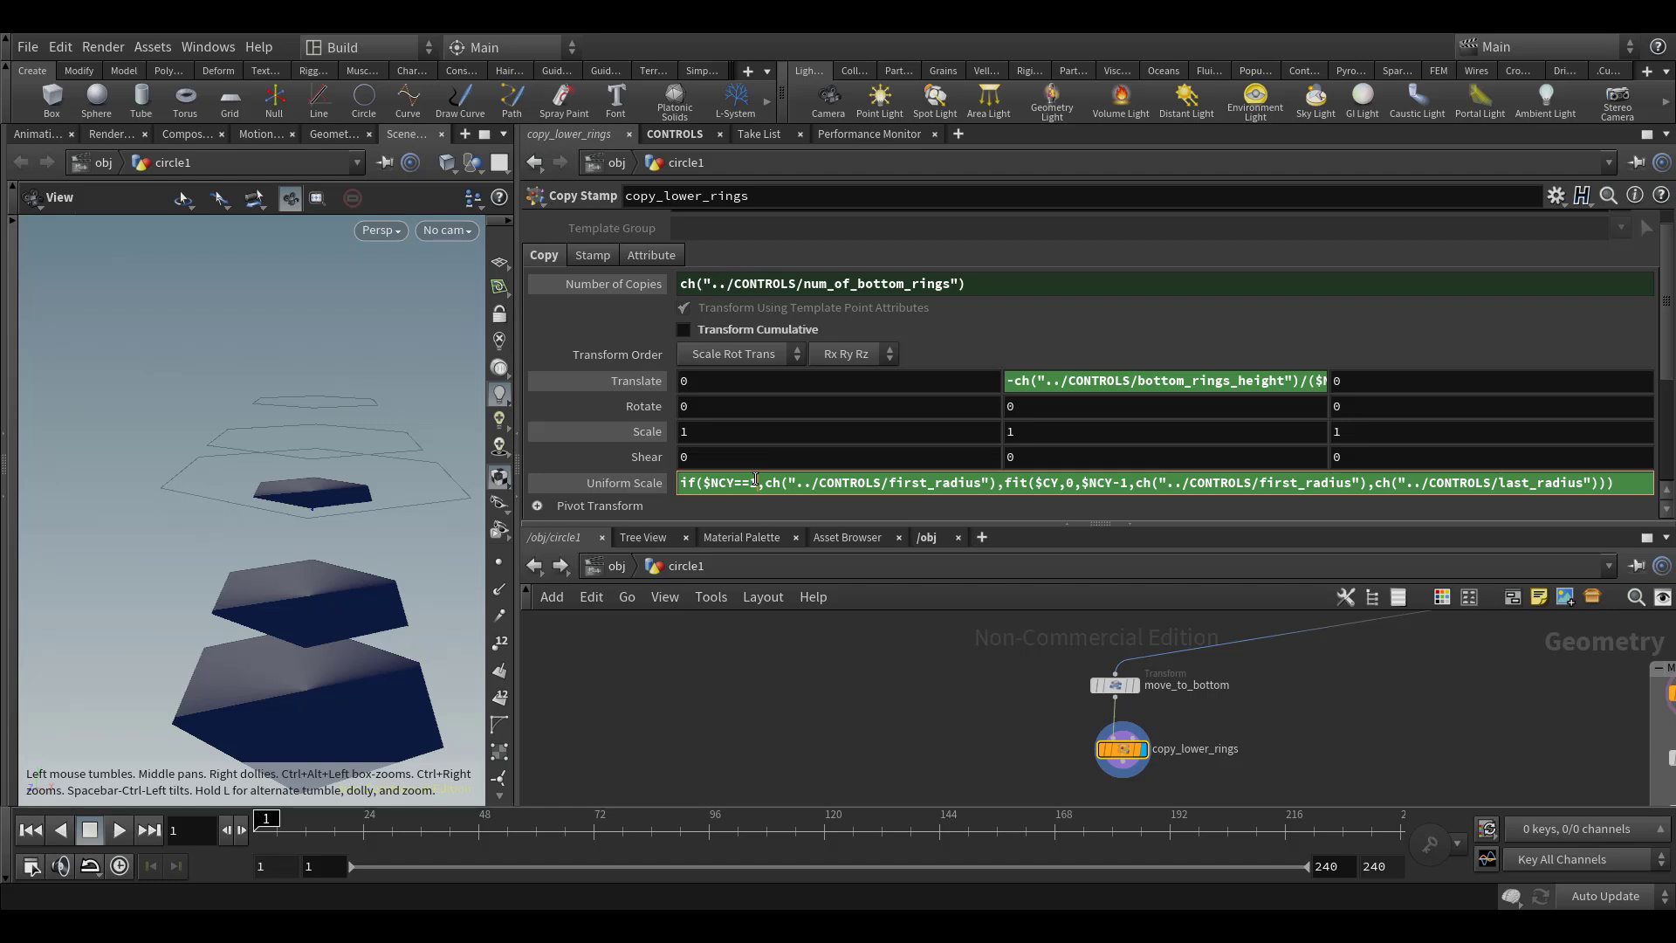
pyautogui.hotkey('alt', 'e')
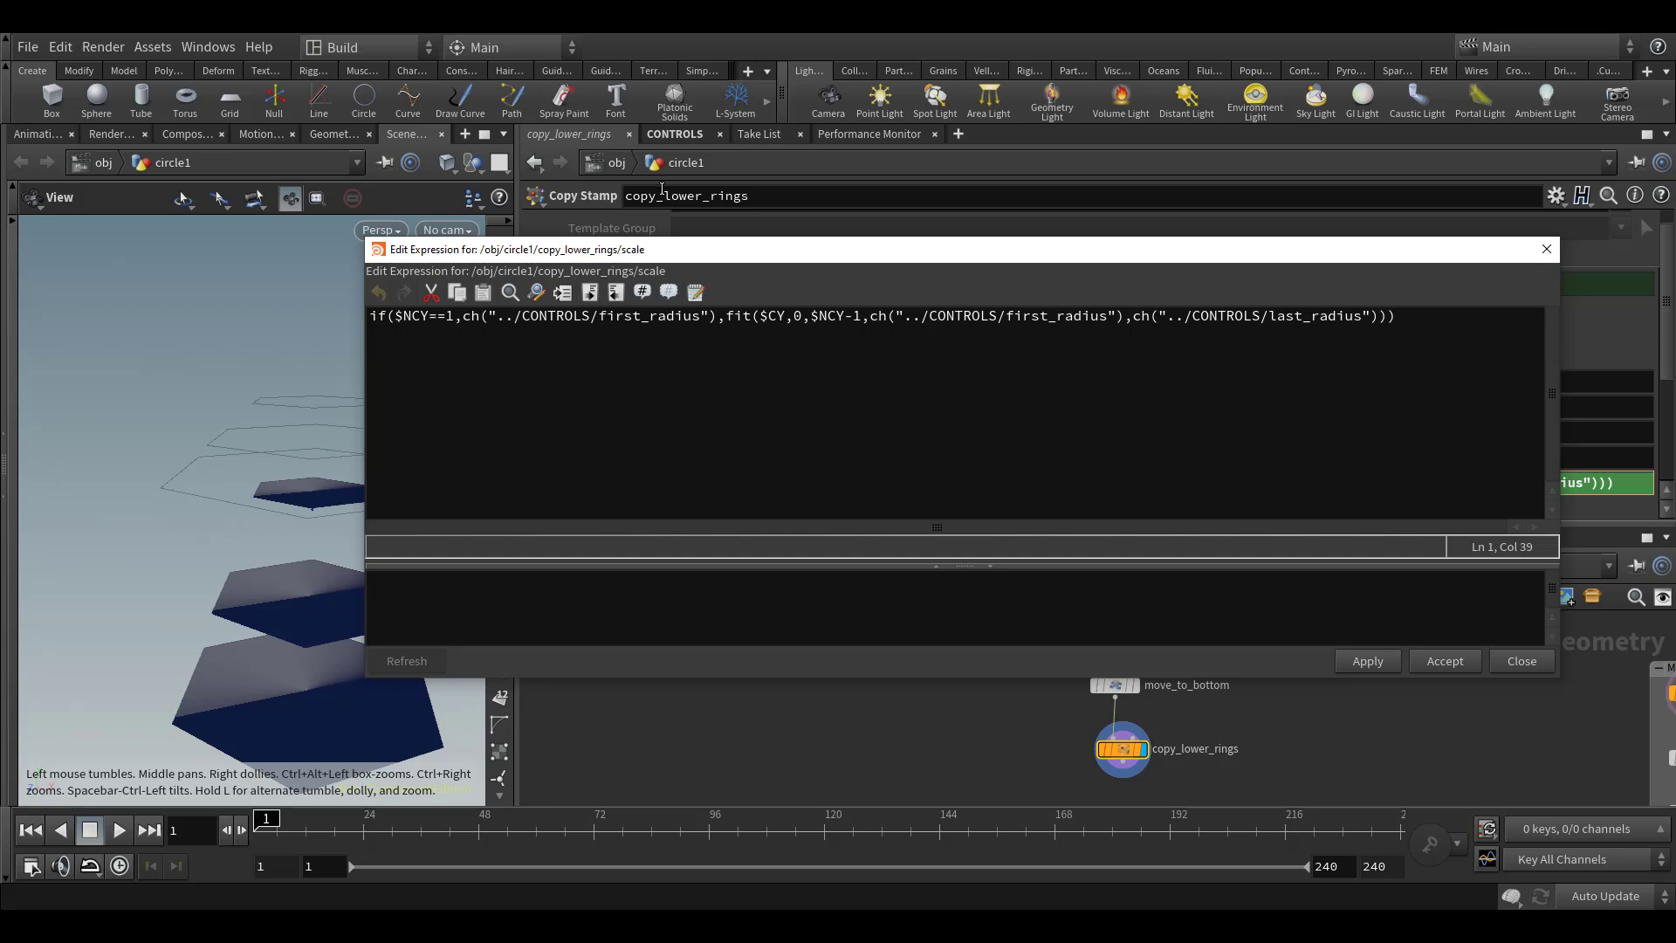
pyautogui.moveTo(255, 503); pyautogui.dragTo(210, 453)
pyautogui.moveTo(209, 453); pyautogui.dragTo(180, 427, button='right')
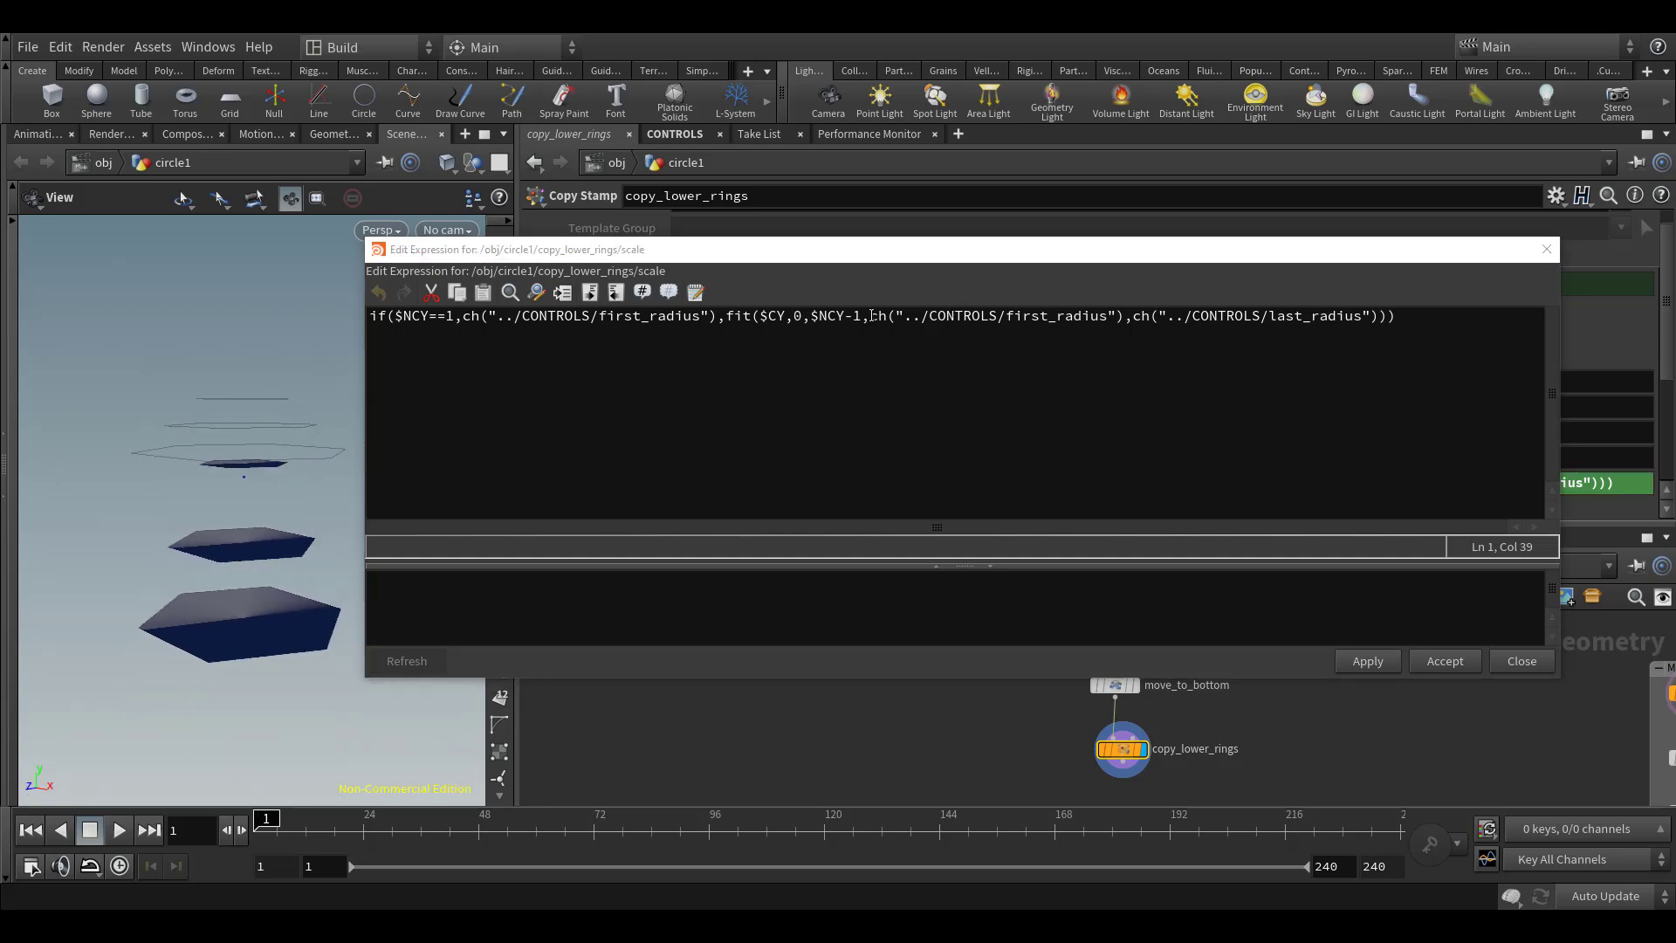
pyautogui.moveTo(863, 315); pyautogui.dragTo(1127, 314)
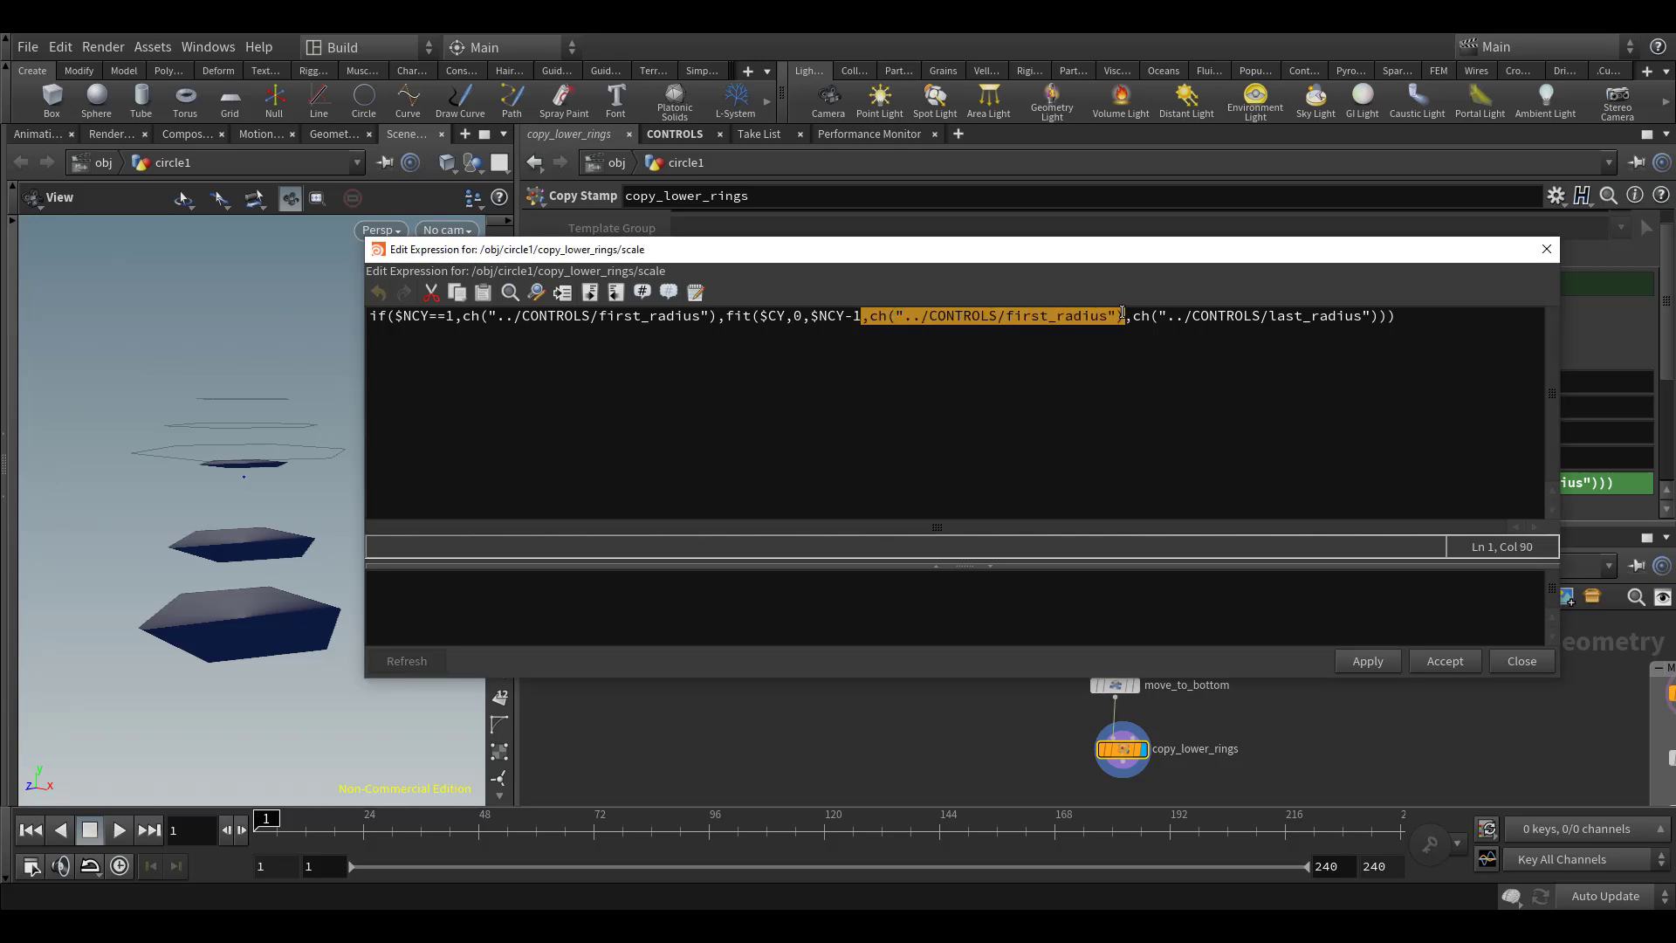
pyautogui.moveTo(215, 377); pyautogui.dragTo(225, 388)
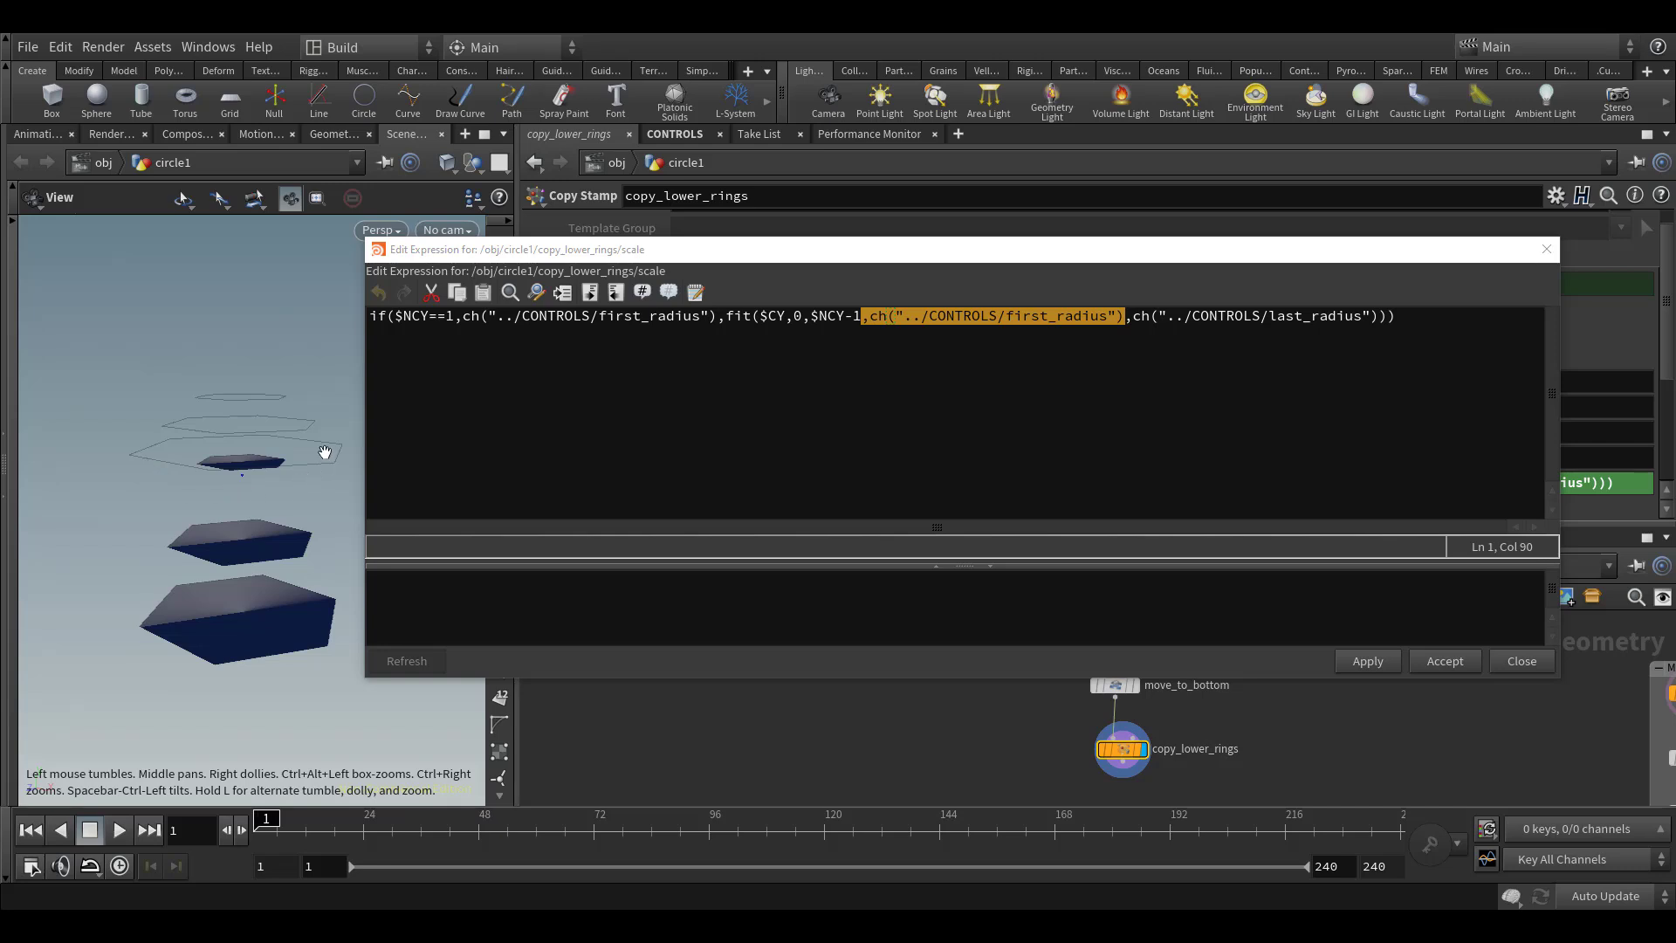
pyautogui.click(1157, 316)
pyautogui.moveTo(1131, 316); pyautogui.dragTo(1380, 317)
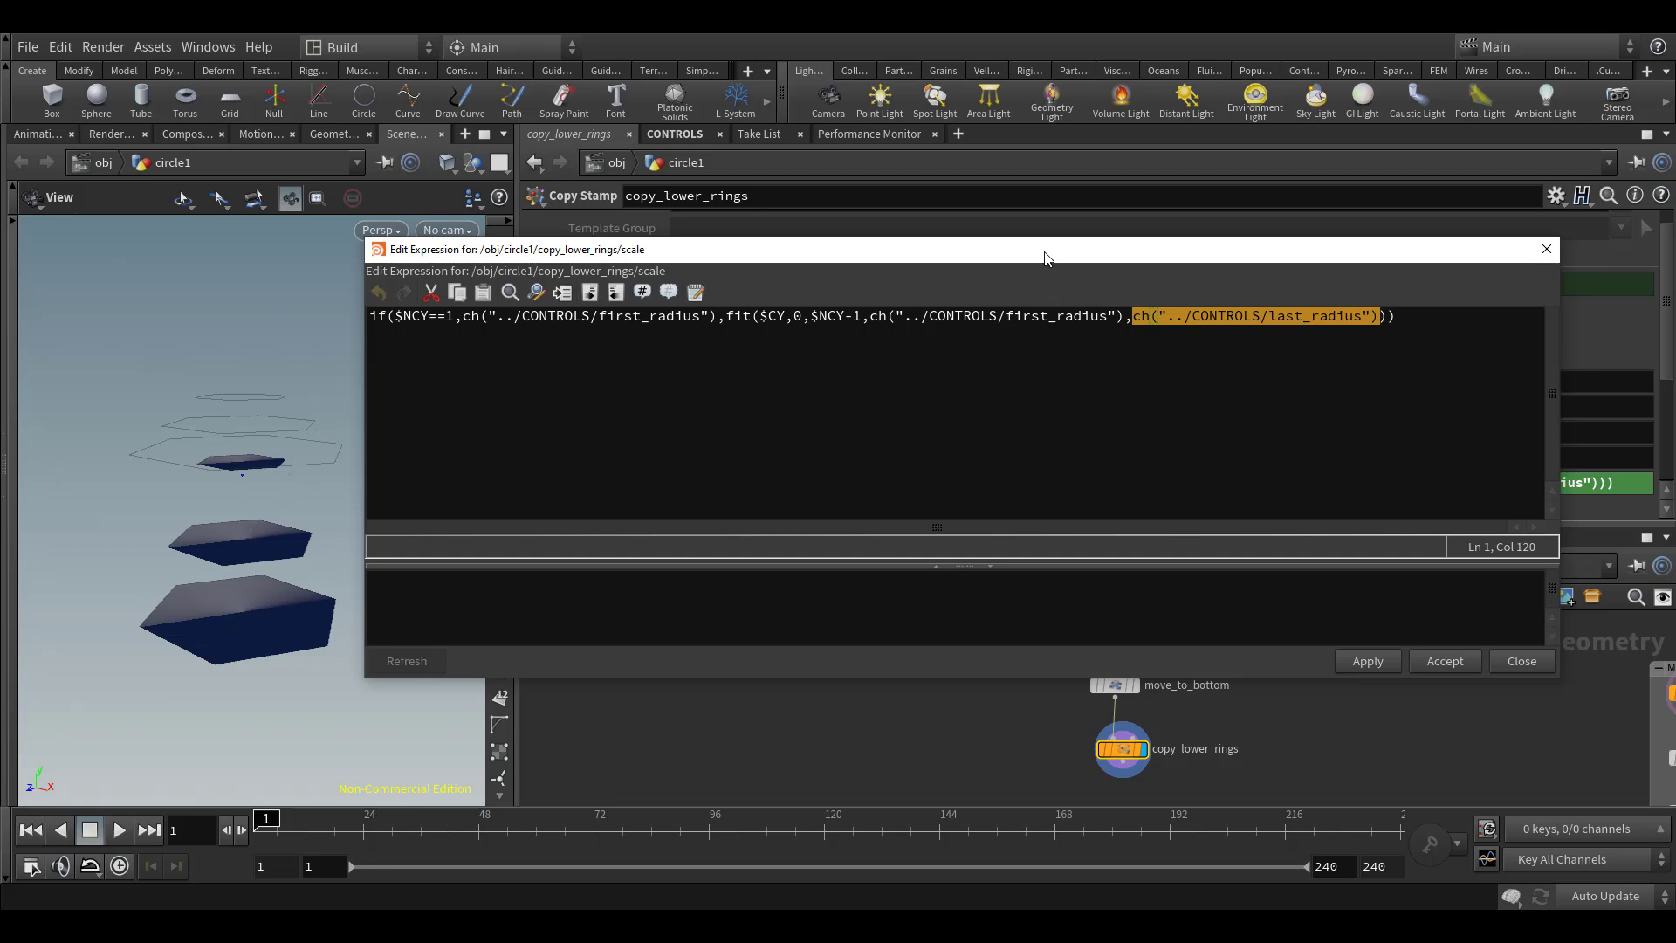
pyautogui.click(1044, 311)
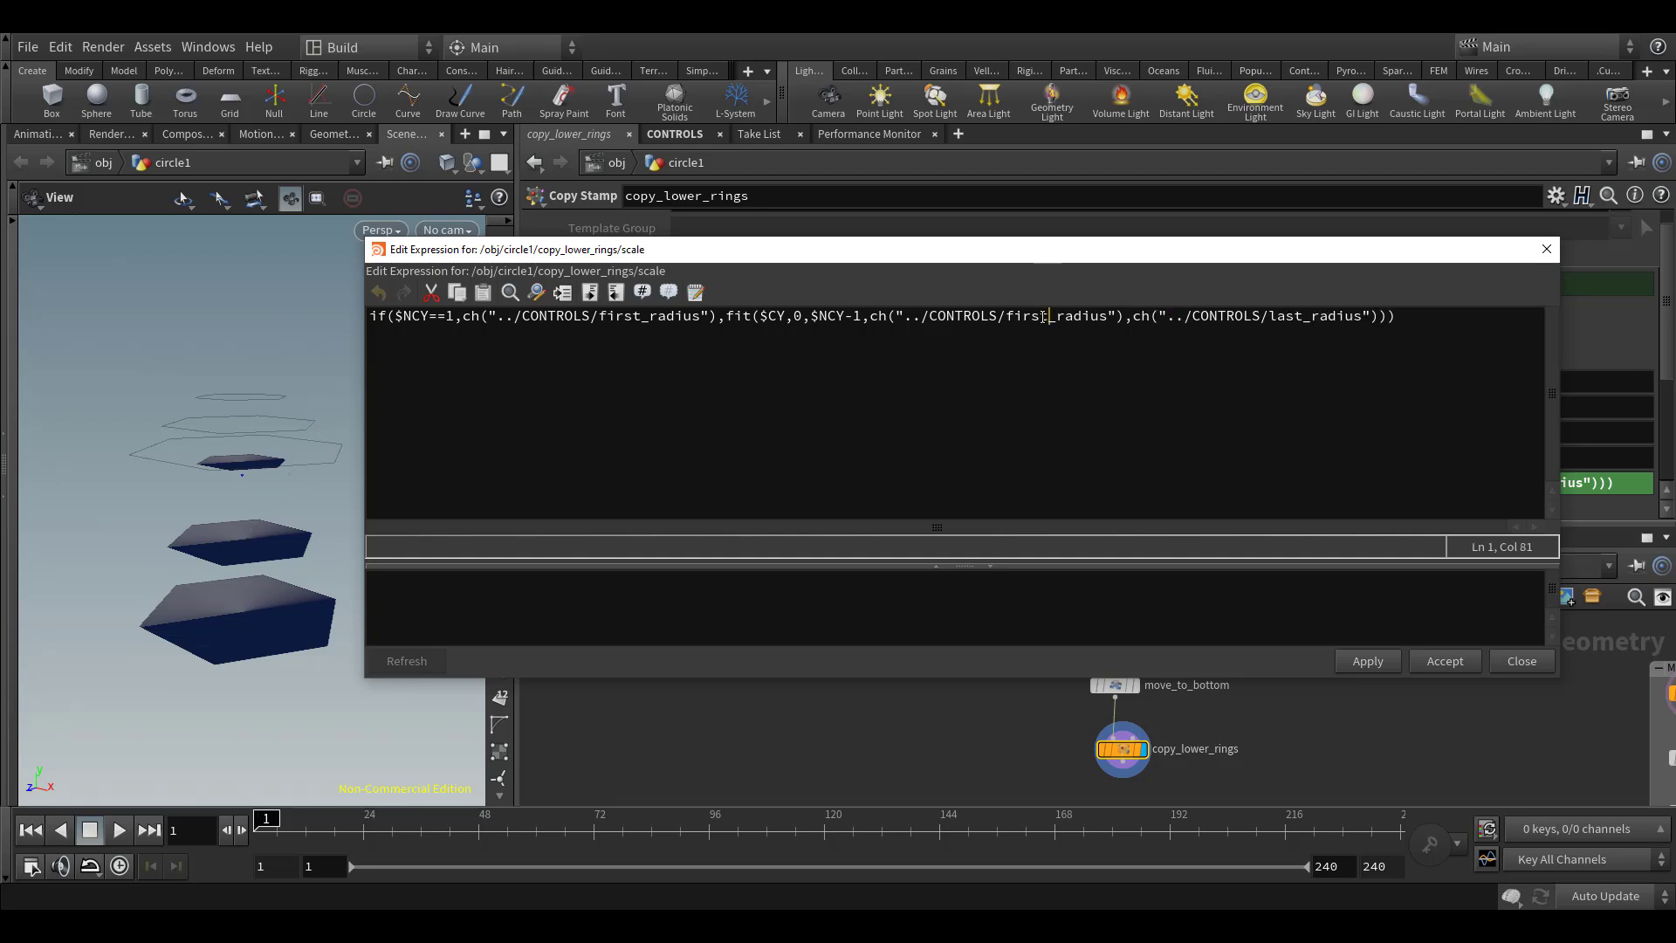
pyautogui.moveTo(1055, 315); pyautogui.dragTo(1007, 318)
pyautogui.write('last')
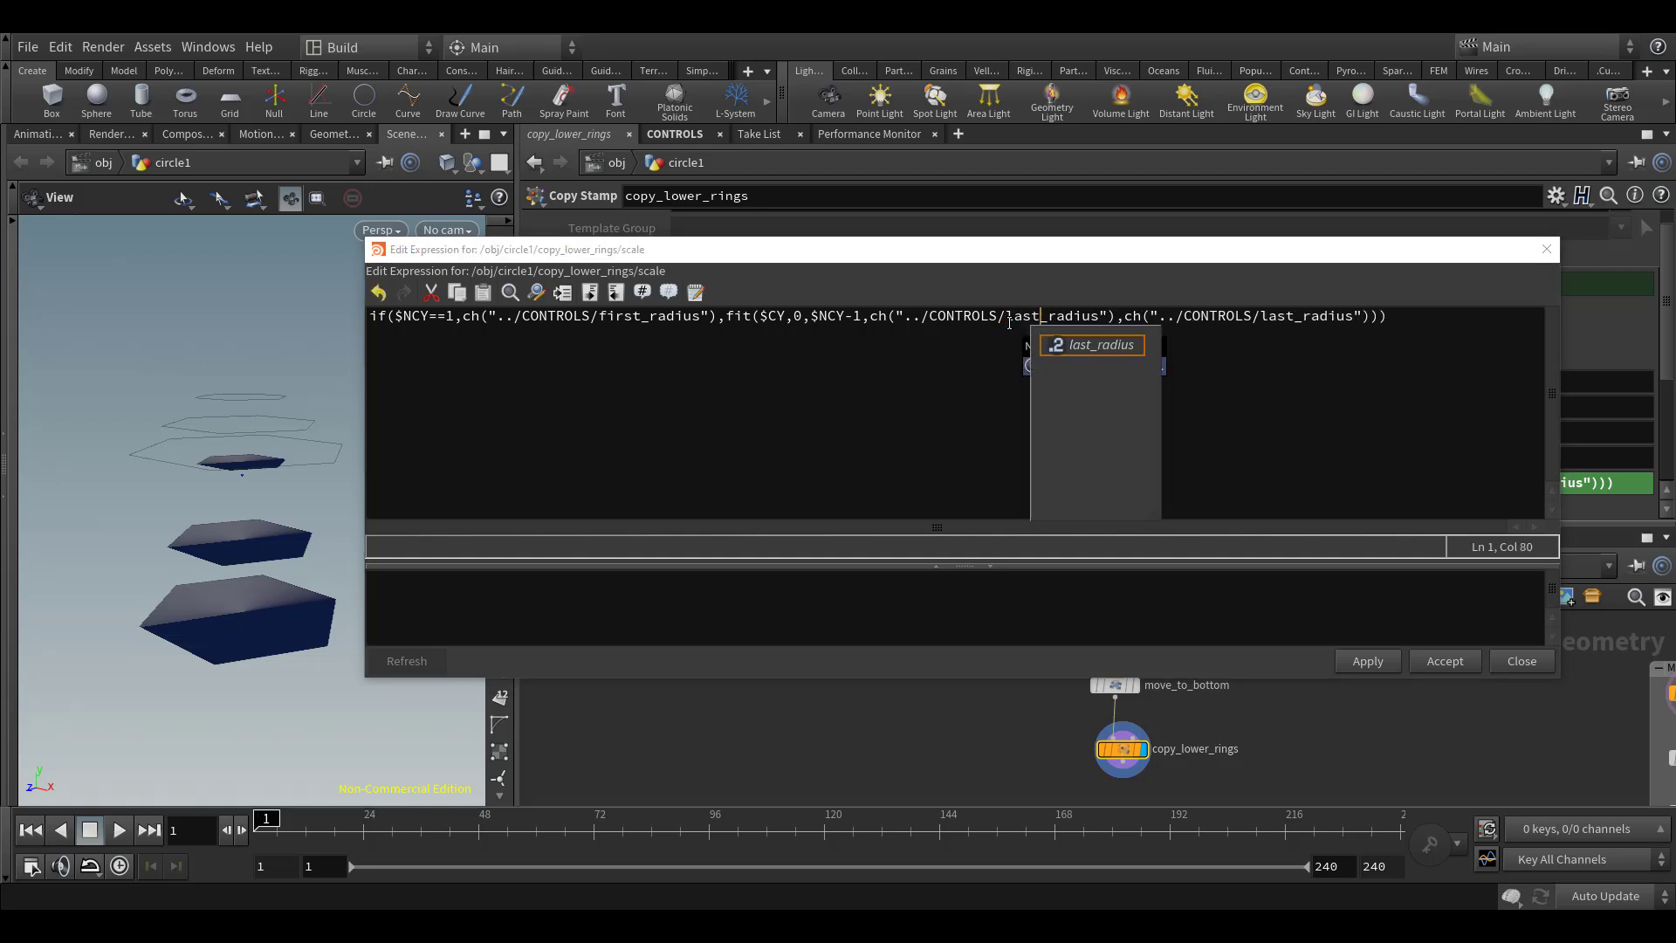
# Change the end value of the fit range in the scale expression to ch("../CONTROLS/bottom_inner_radius")
pyautogui.moveTo(1295, 316); pyautogui.dragTo(1260, 317)
pyautogui.write('bottom)=')
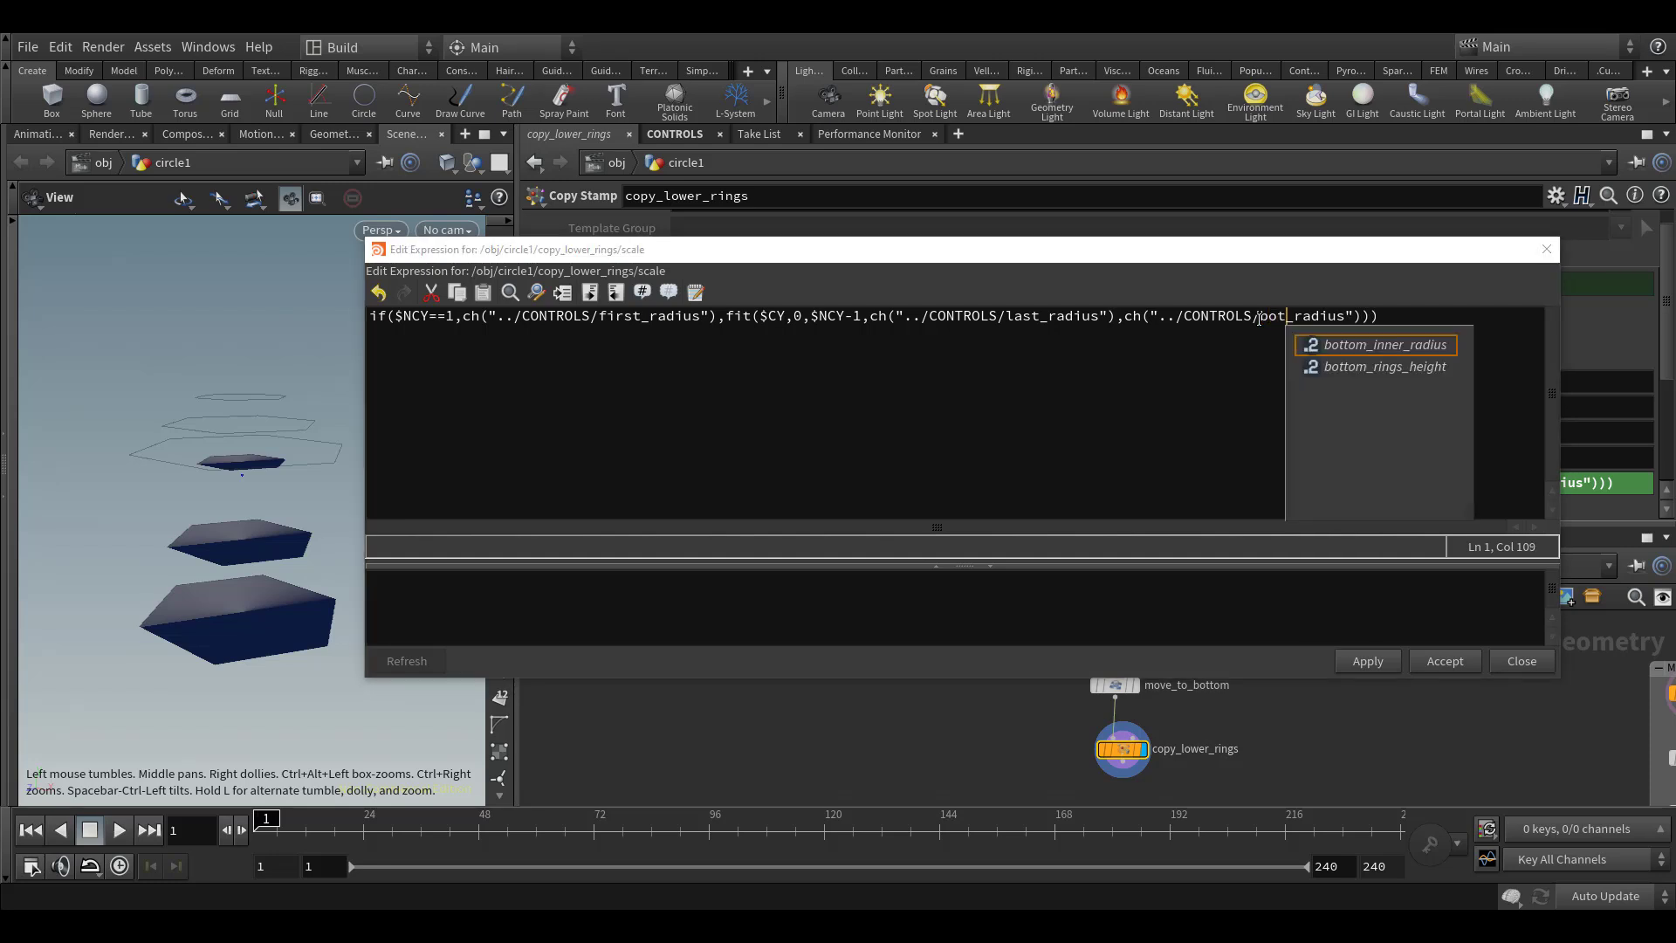
pyautogui.press('BackSpace')
pyautogui.press('BackSpace')
pyautogui.write('_inner')
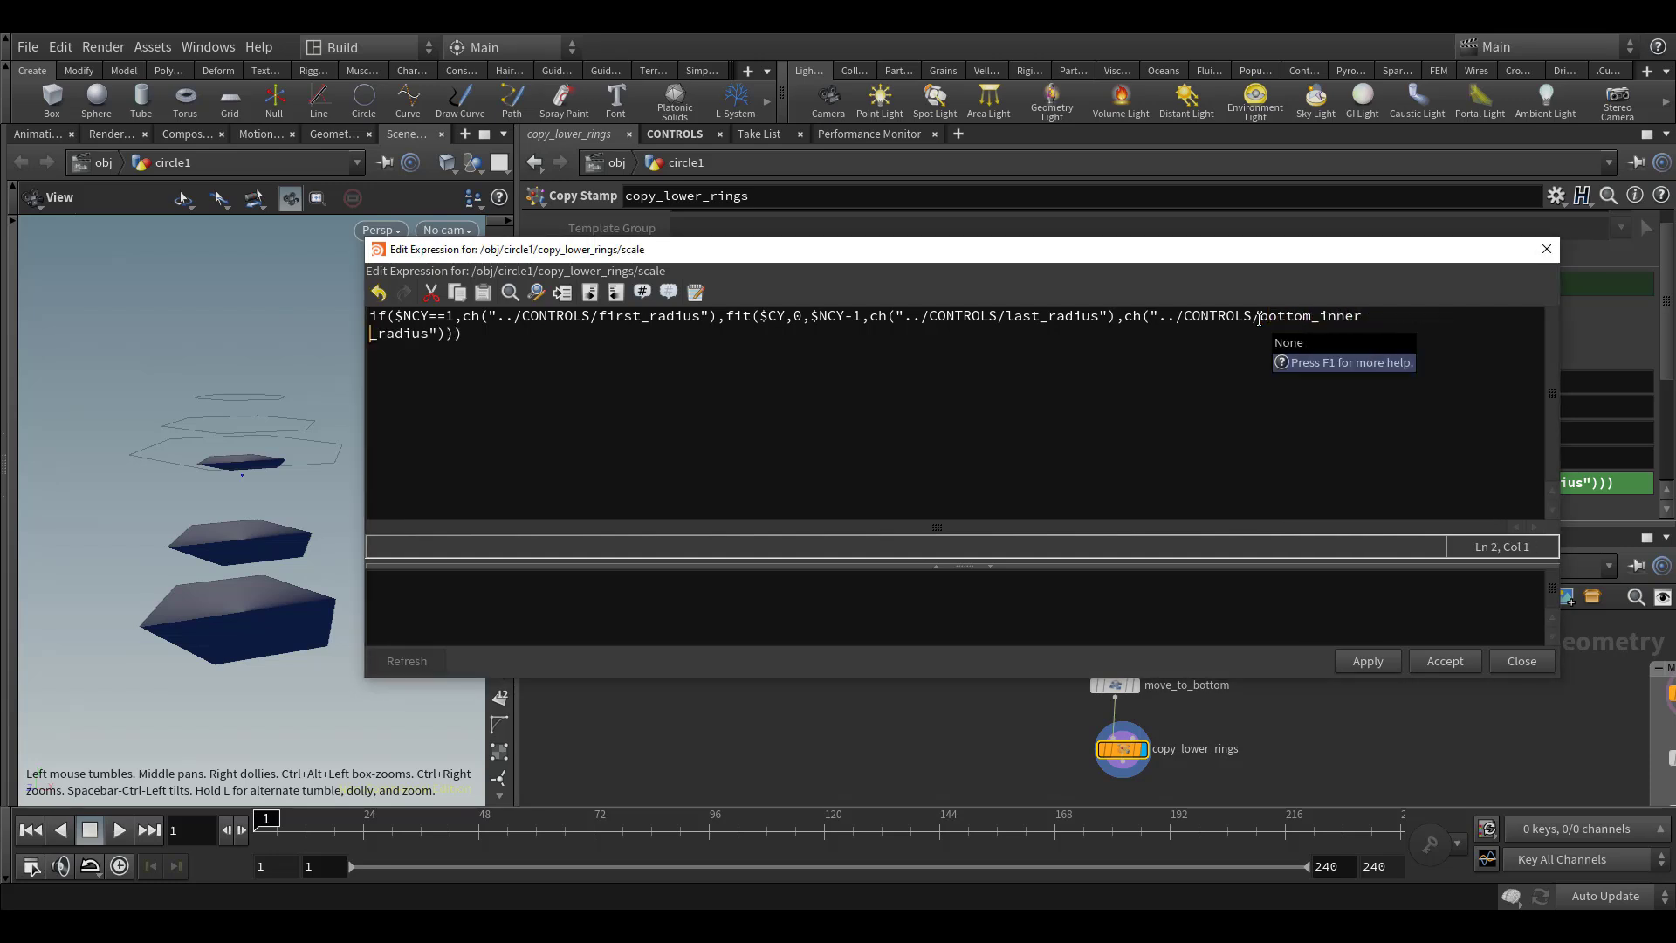
pyautogui.click(1065, 617)
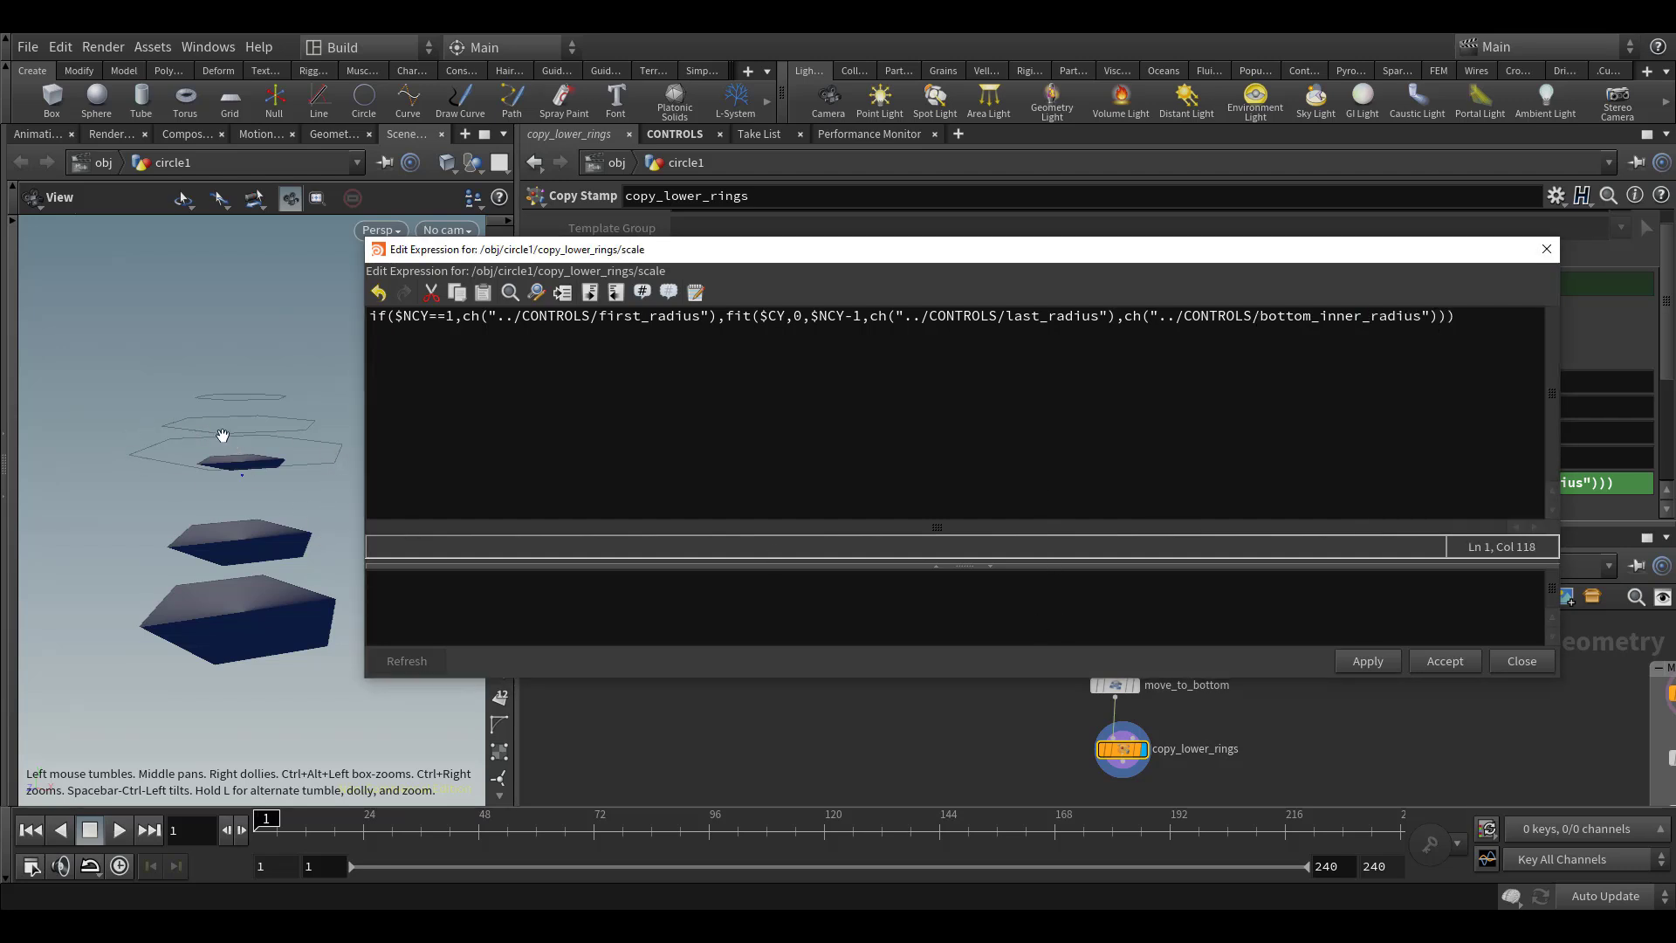
# Make the $NCY==1 case of the scale expression use ch("../CONTROLS/last_radius") and accept the edited expression
pyautogui.moveTo(451, 315); pyautogui.dragTo(337, 314)
pyautogui.click(419, 321)
pyautogui.moveTo(641, 316); pyautogui.dragTo(600, 326)
pyautogui.write('last')
pyautogui.click(608, 317)
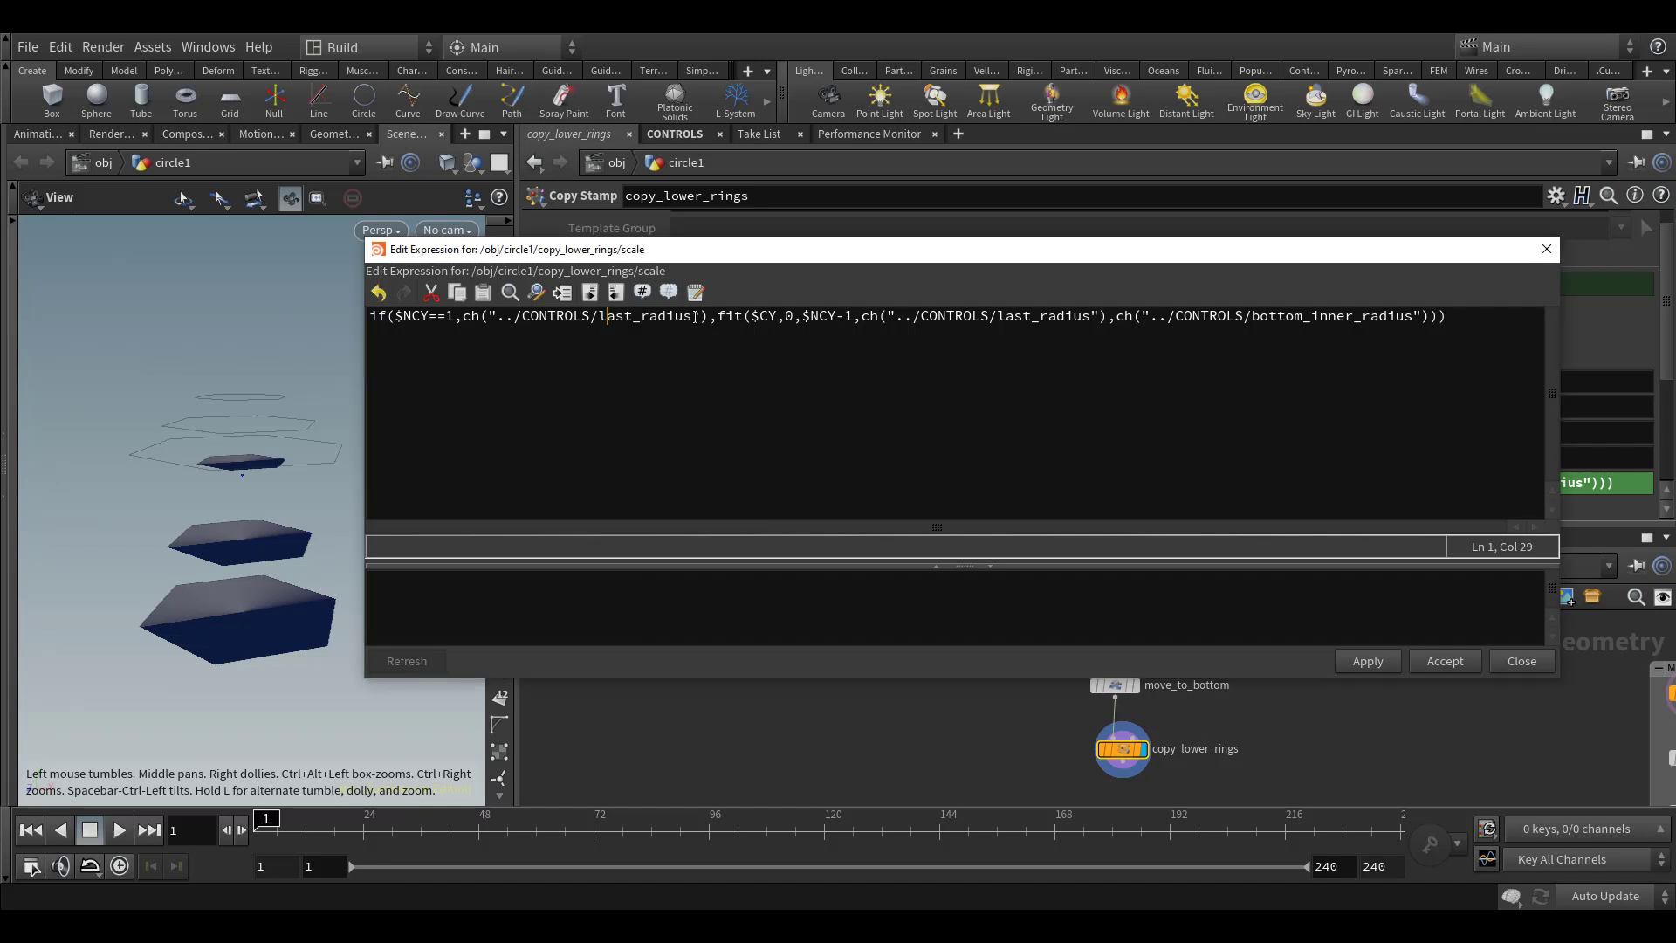
pyautogui.moveTo(708, 316); pyautogui.dragTo(456, 324)
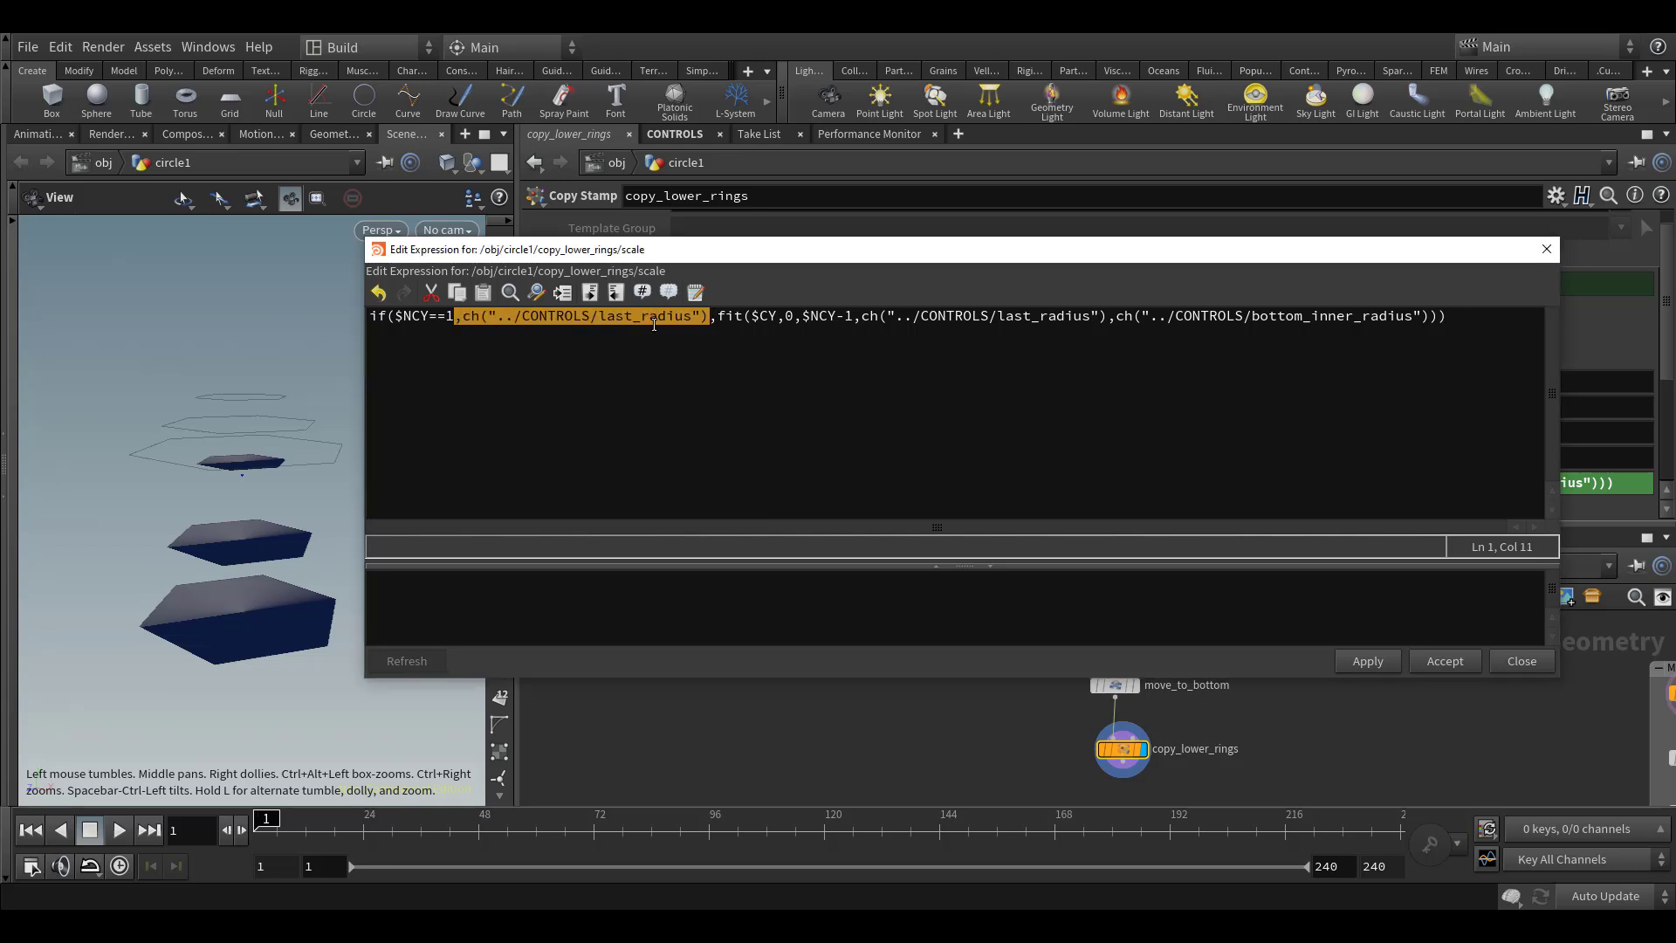
pyautogui.moveTo(717, 318); pyautogui.dragTo(1414, 297)
pyautogui.click(1050, 317)
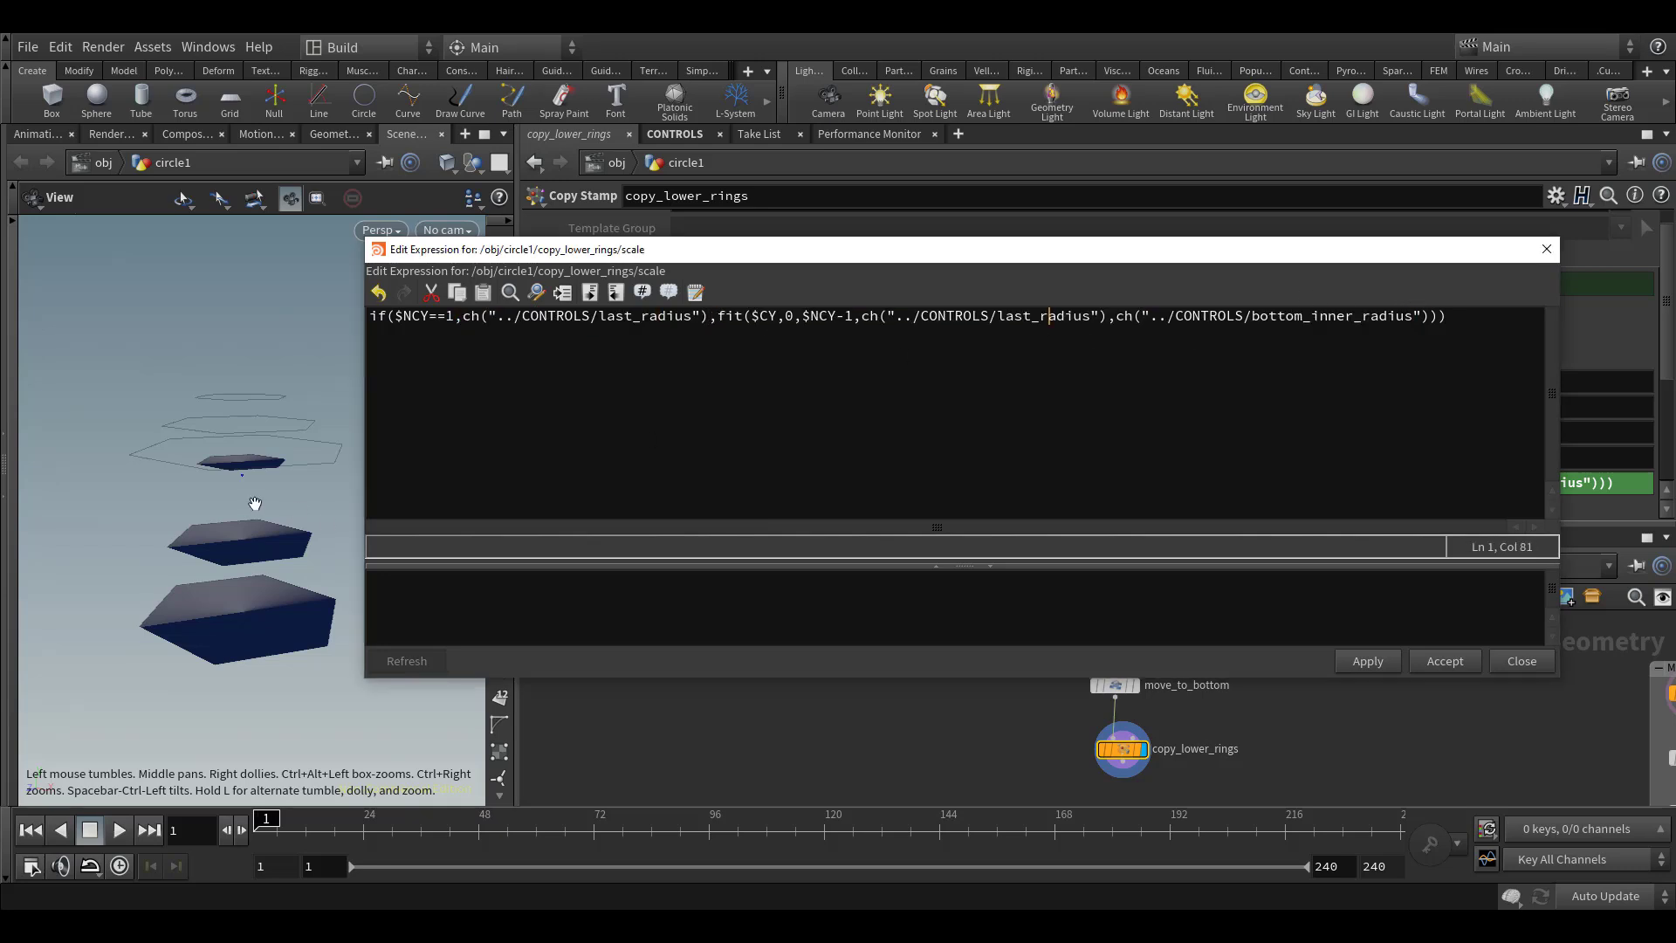
pyautogui.click(1468, 661)
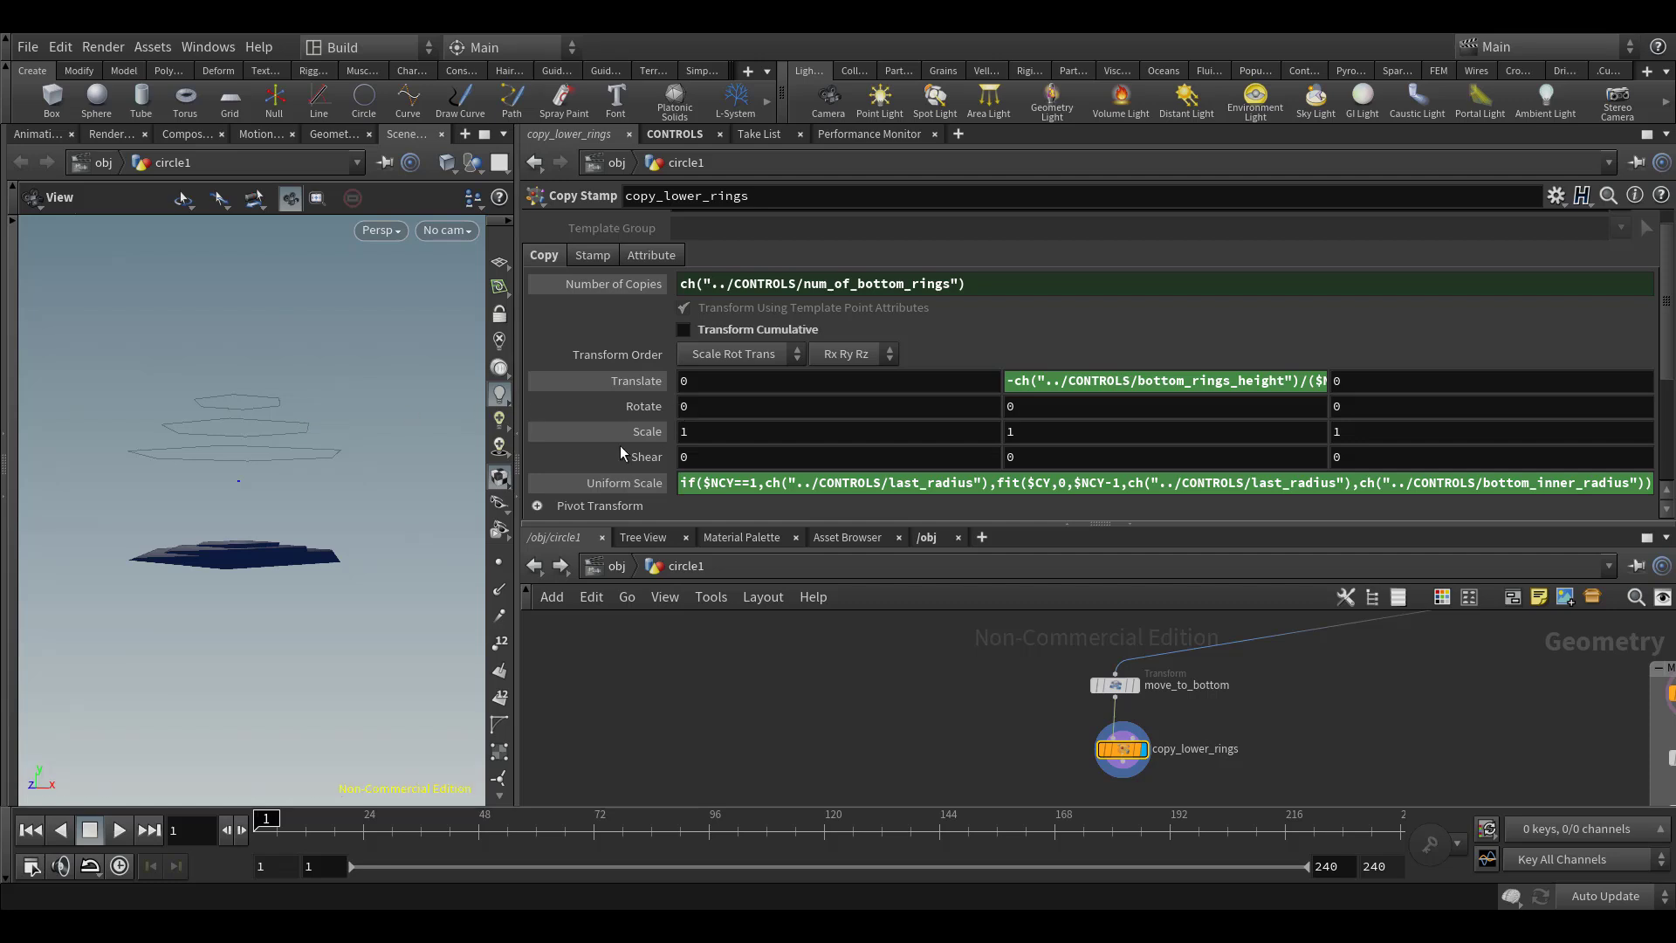
# Set the Pivot Translate Y of copy_lower_rings to $CEY so the copies scale about their own centre height
pyautogui.scroll(-3, 546, 455)
pyautogui.click(566, 365)
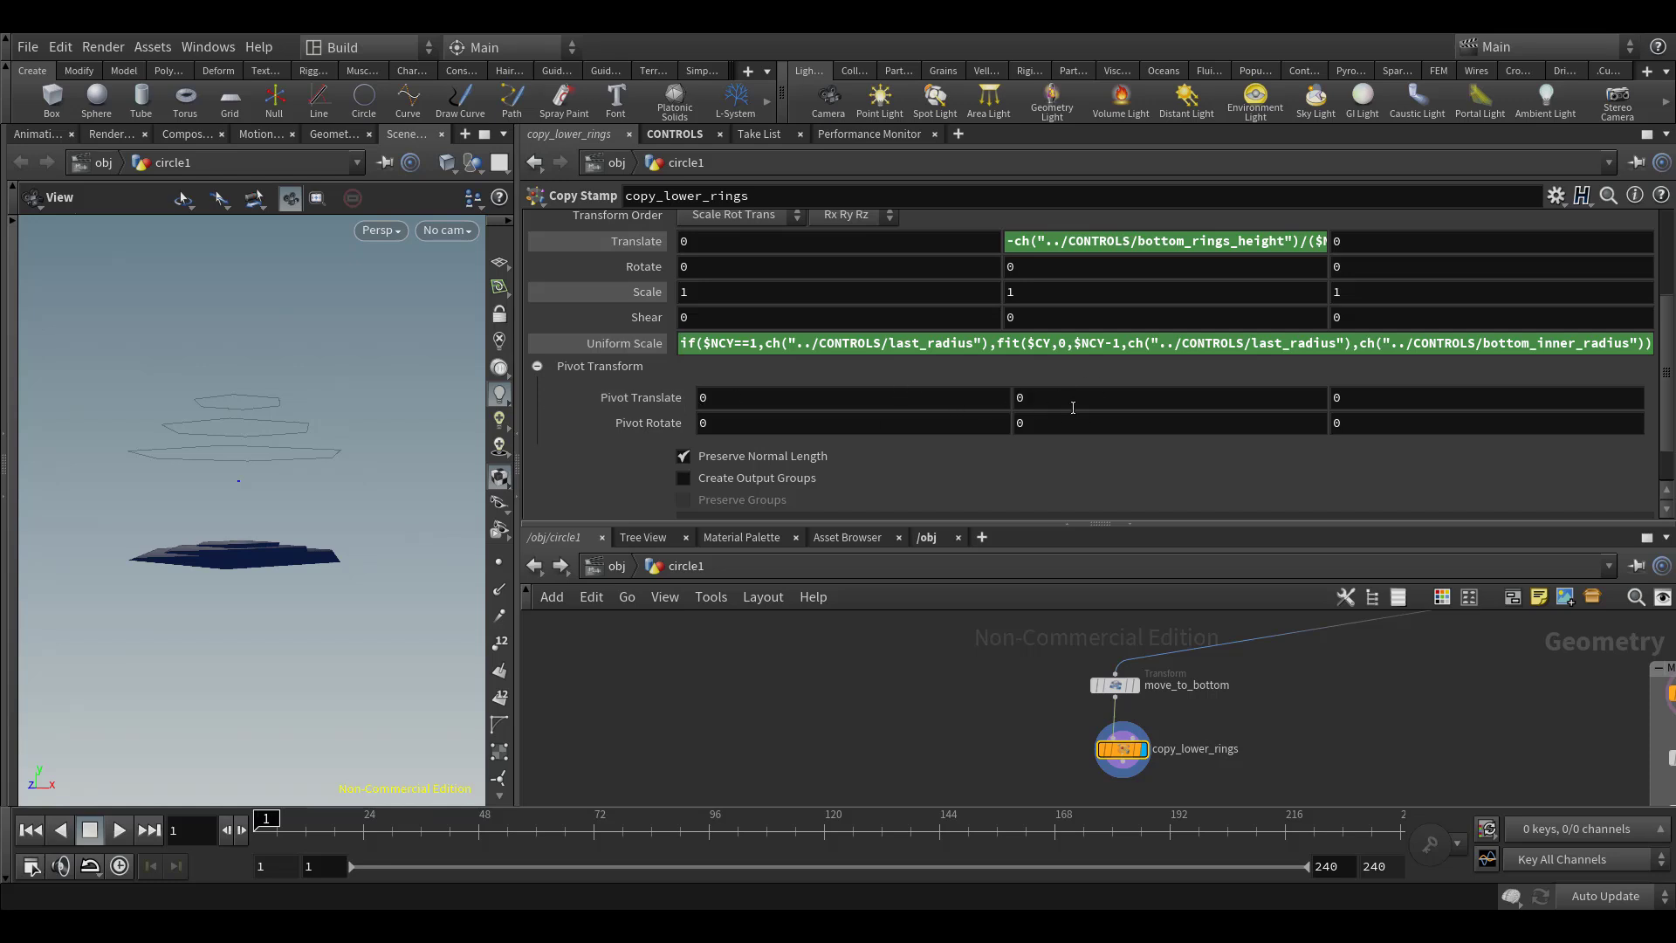
pyautogui.click(1111, 403)
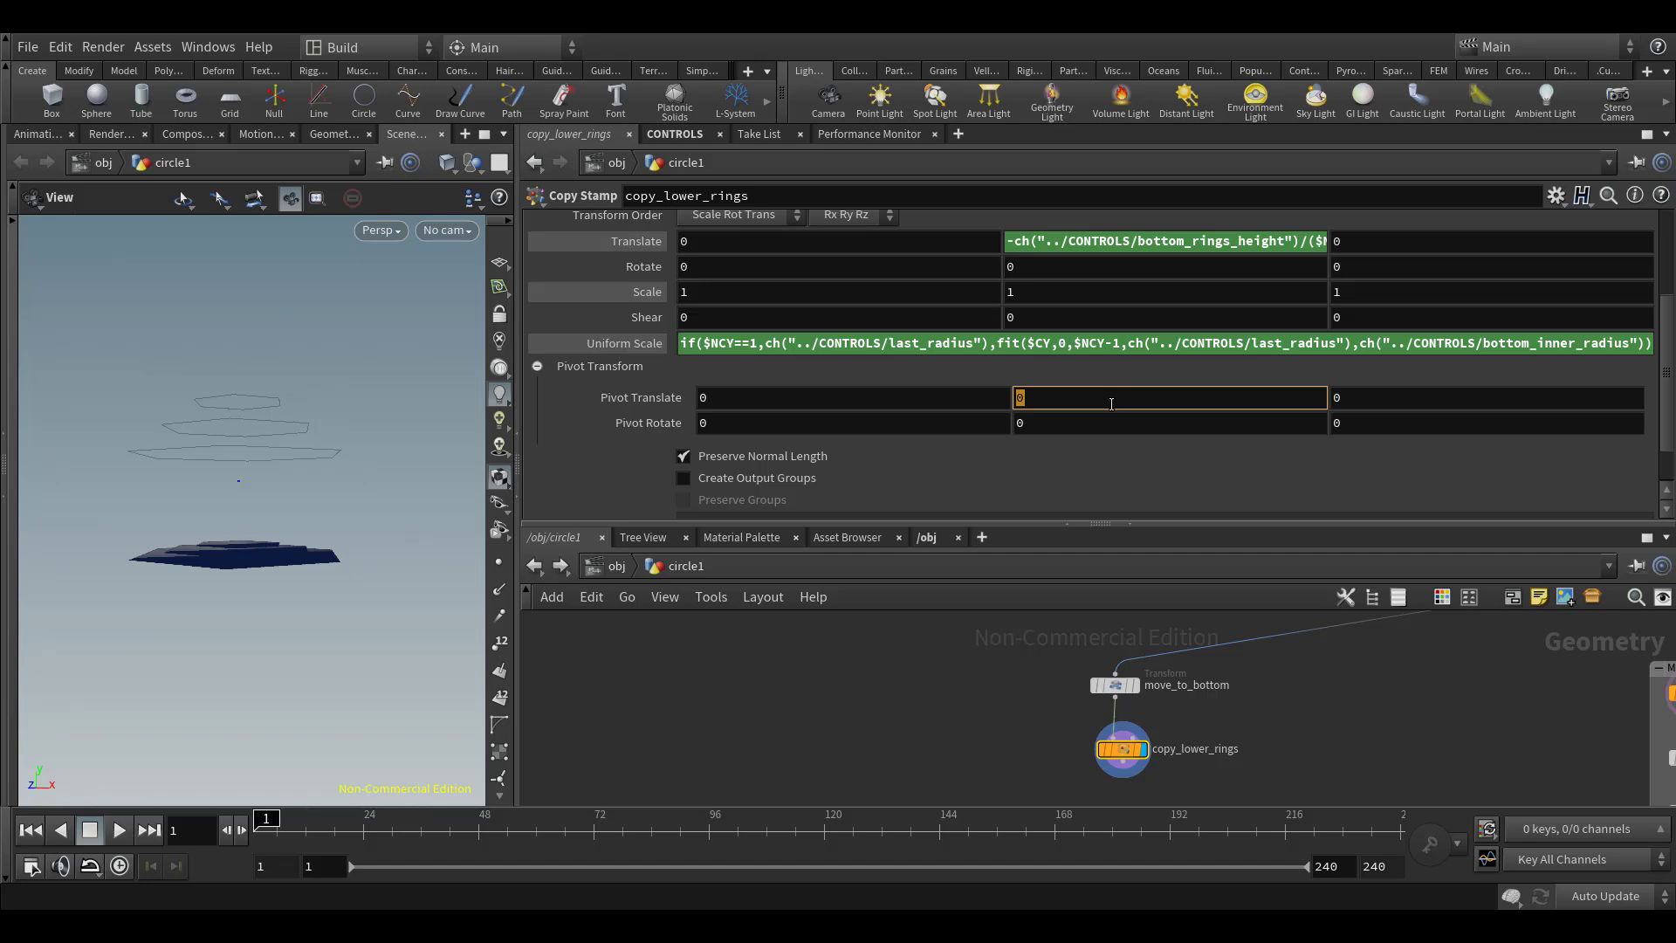
pyautogui.write('$CEY')
pyautogui.press('Return')
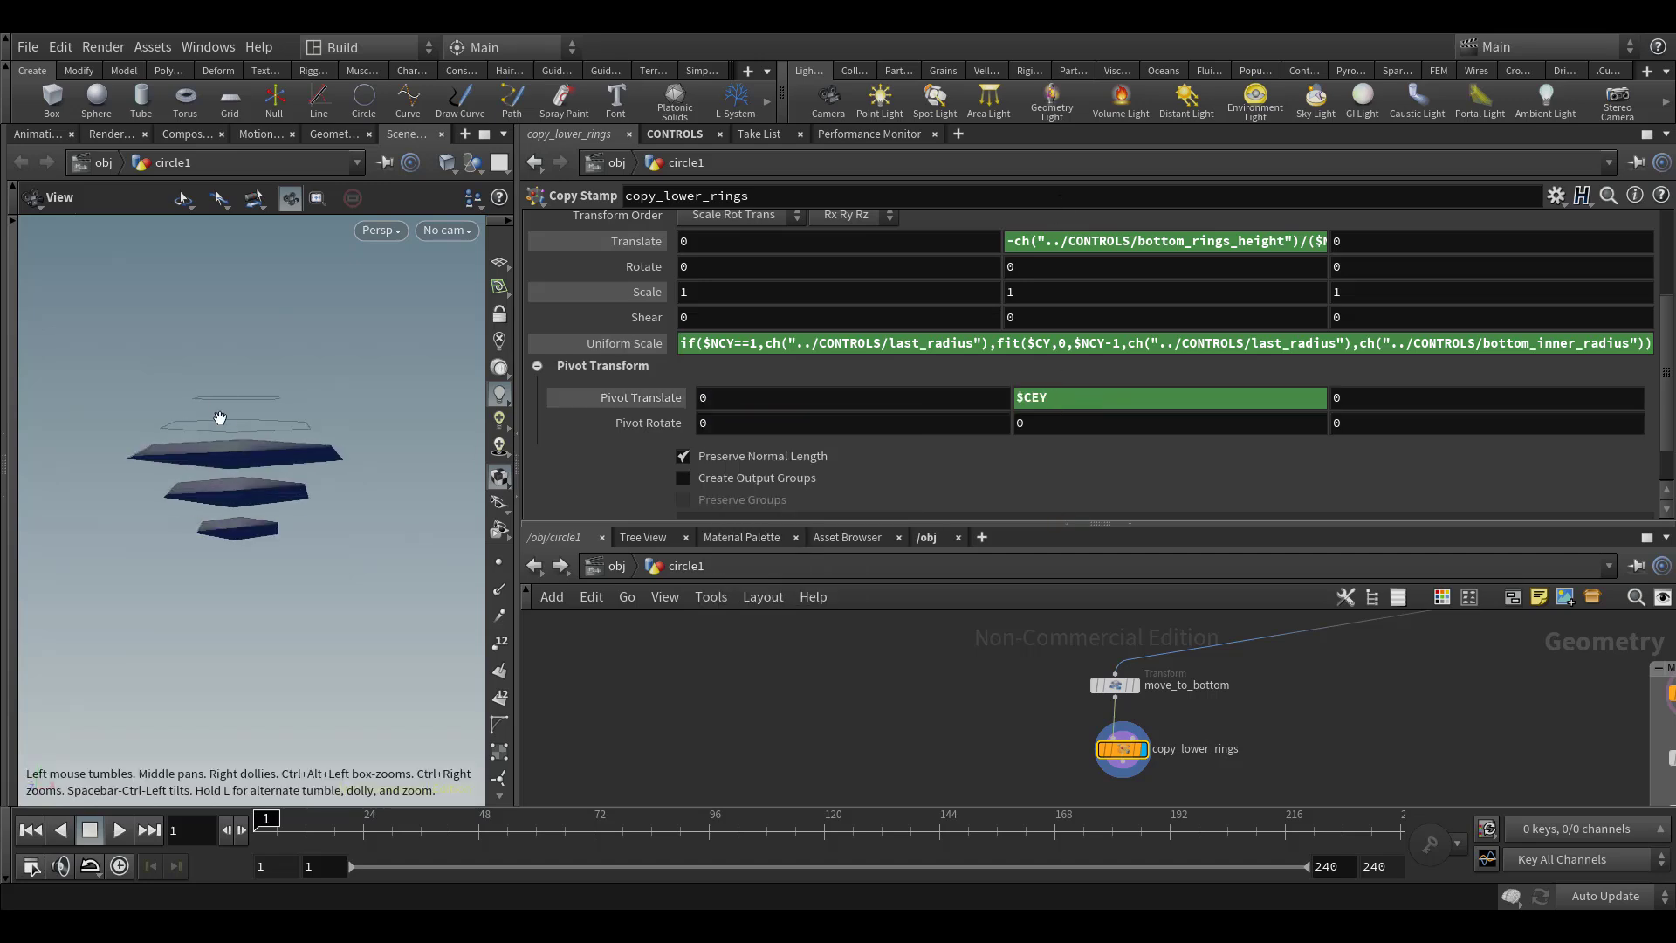
pyautogui.moveTo(237, 502)
pyautogui.mouseDown()
pyautogui.moveTo(233, 458)
pyautogui.moveTo(245, 506)
pyautogui.mouseUp()
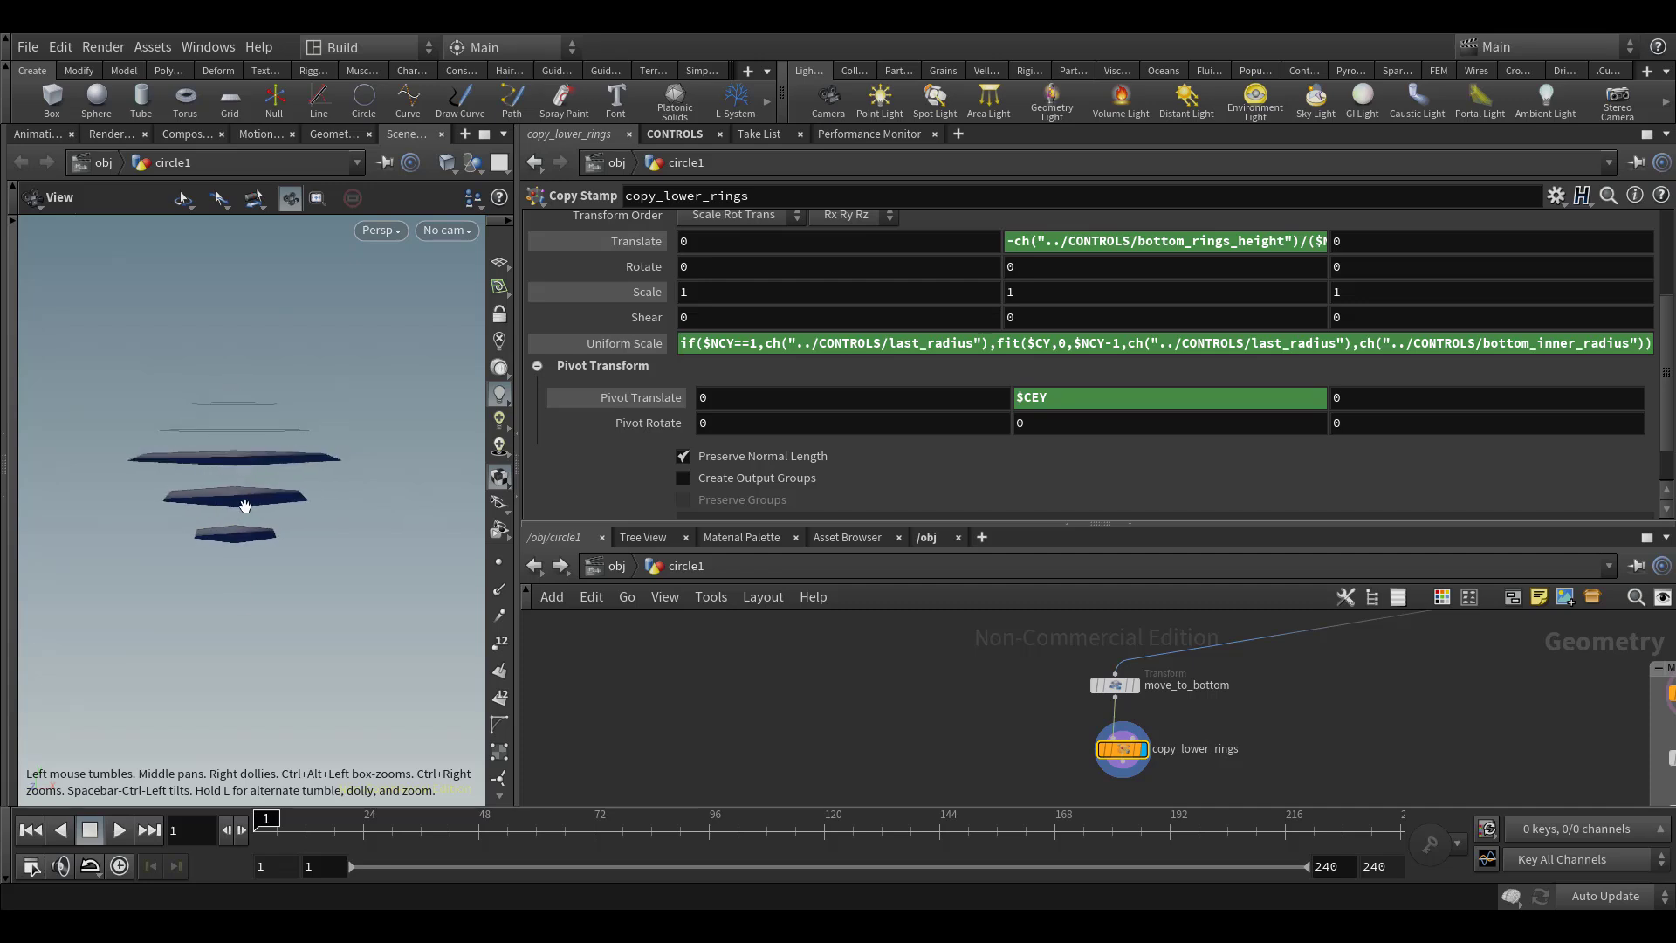
# On CONTROLS, set # Of Bottom Rings to 4, Bottom Inner Radius to 1.41 and Bottom Rings Height to 1.18
pyautogui.moveTo(994, 670); pyautogui.dragTo(997, 688, button='middle')
pyautogui.scroll(-3, 997, 689)
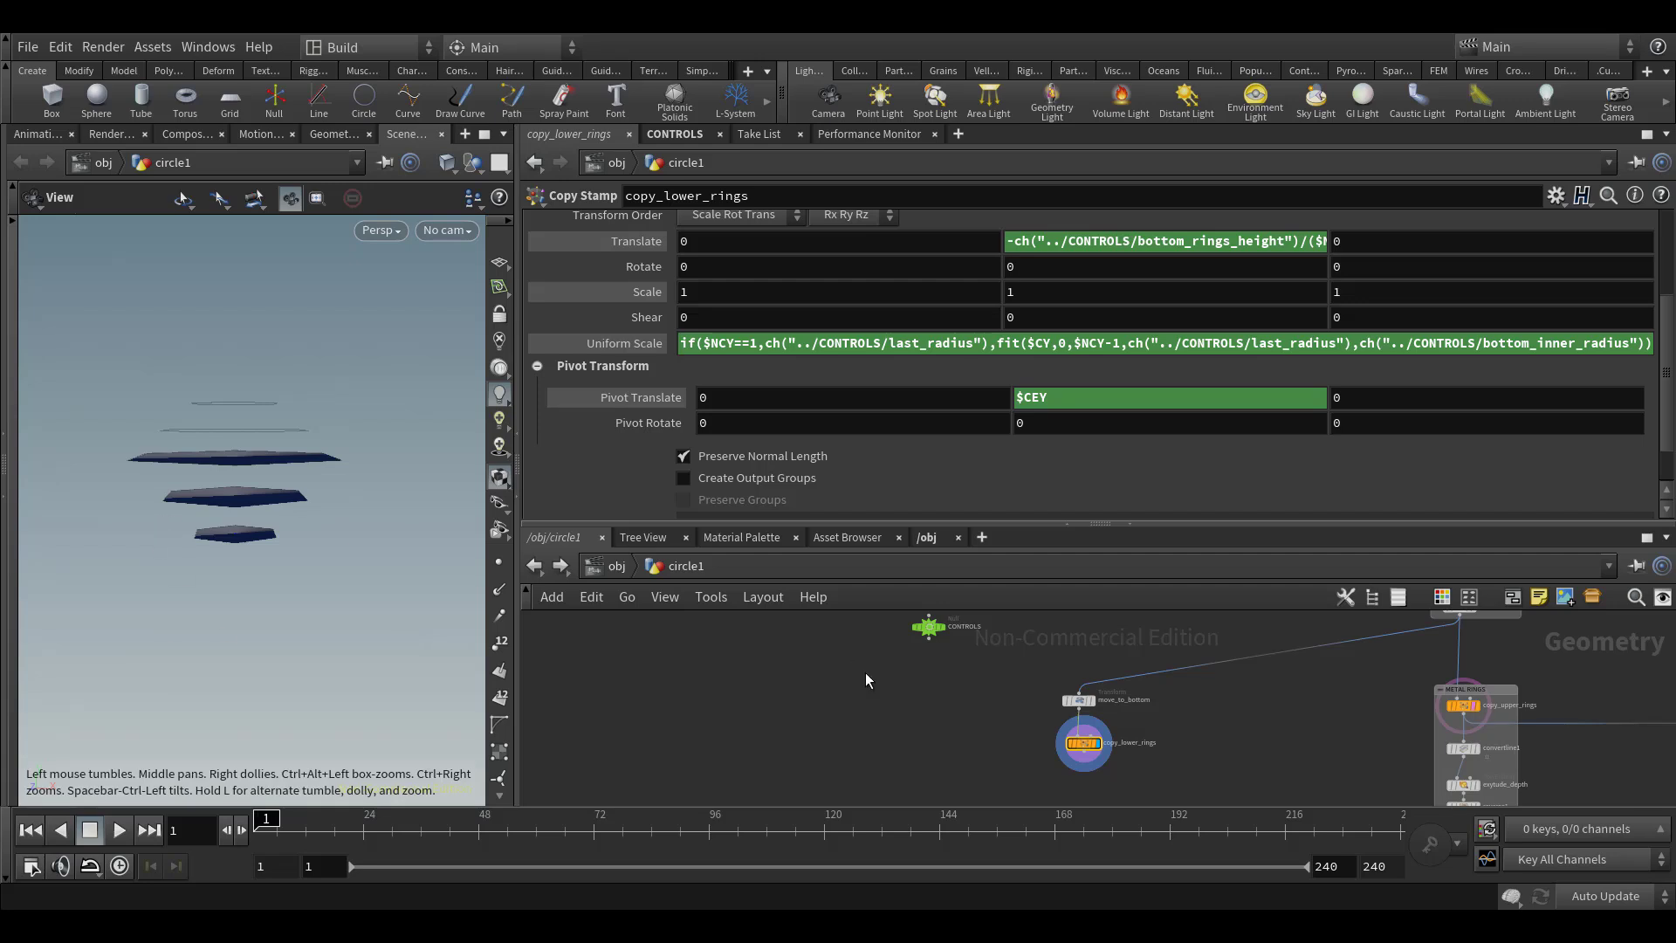
pyautogui.moveTo(844, 674); pyautogui.dragTo(841, 690, button='middle')
pyautogui.scroll(1, 841, 689)
pyautogui.click(940, 634)
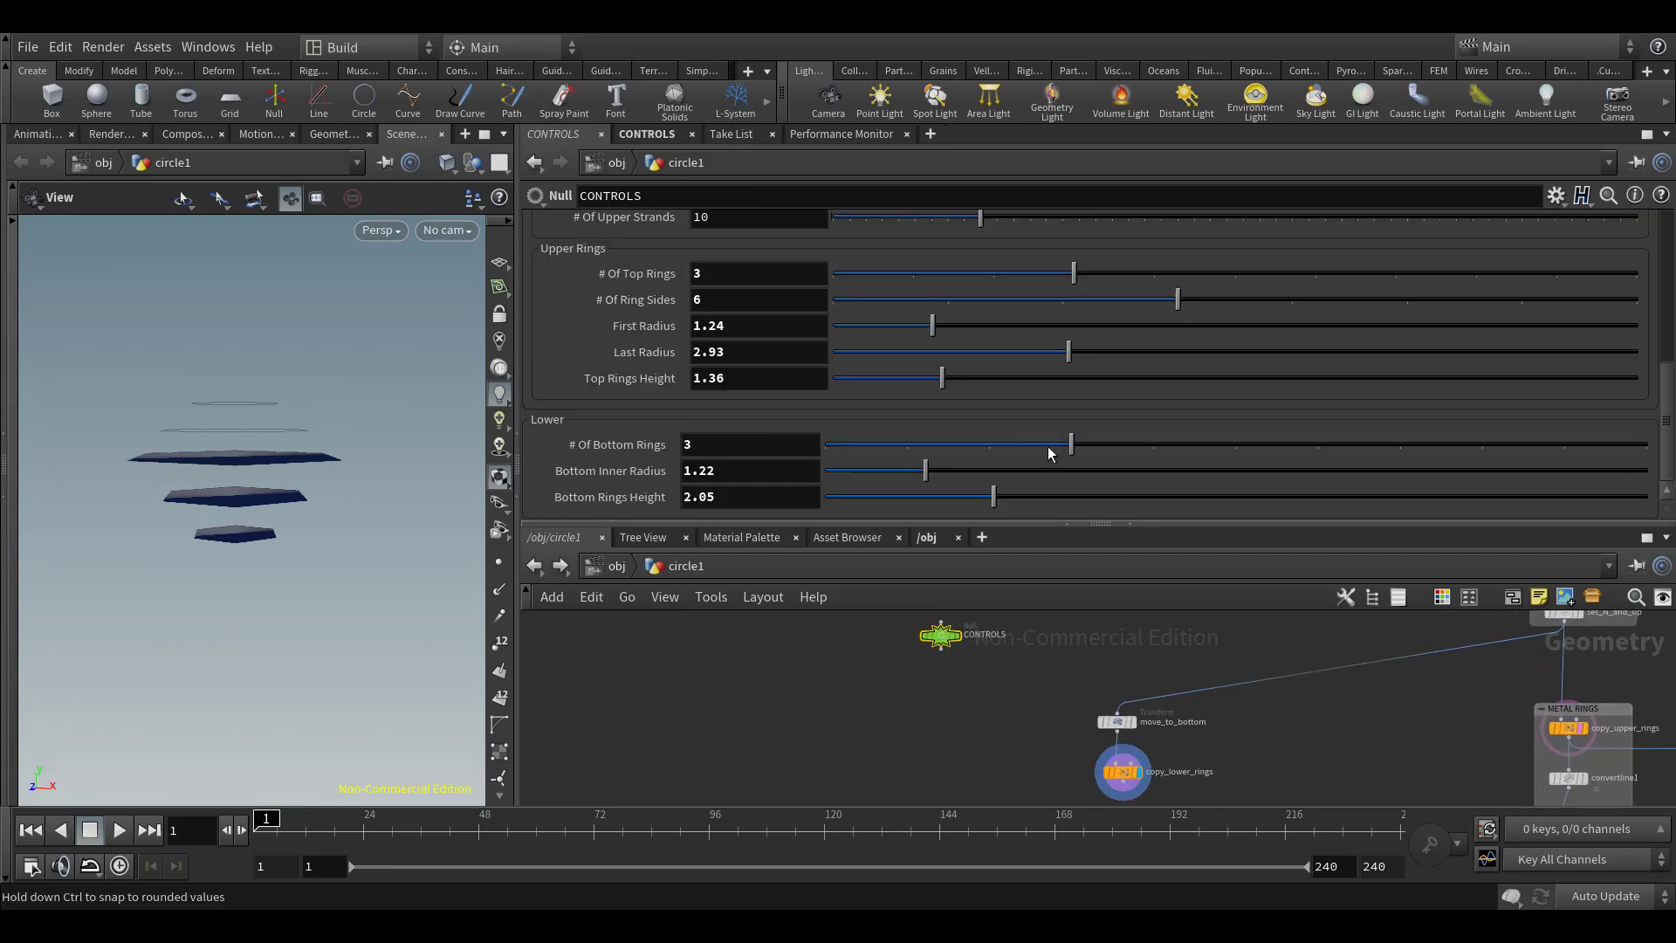
pyautogui.moveTo(1069, 445); pyautogui.dragTo(1134, 450)
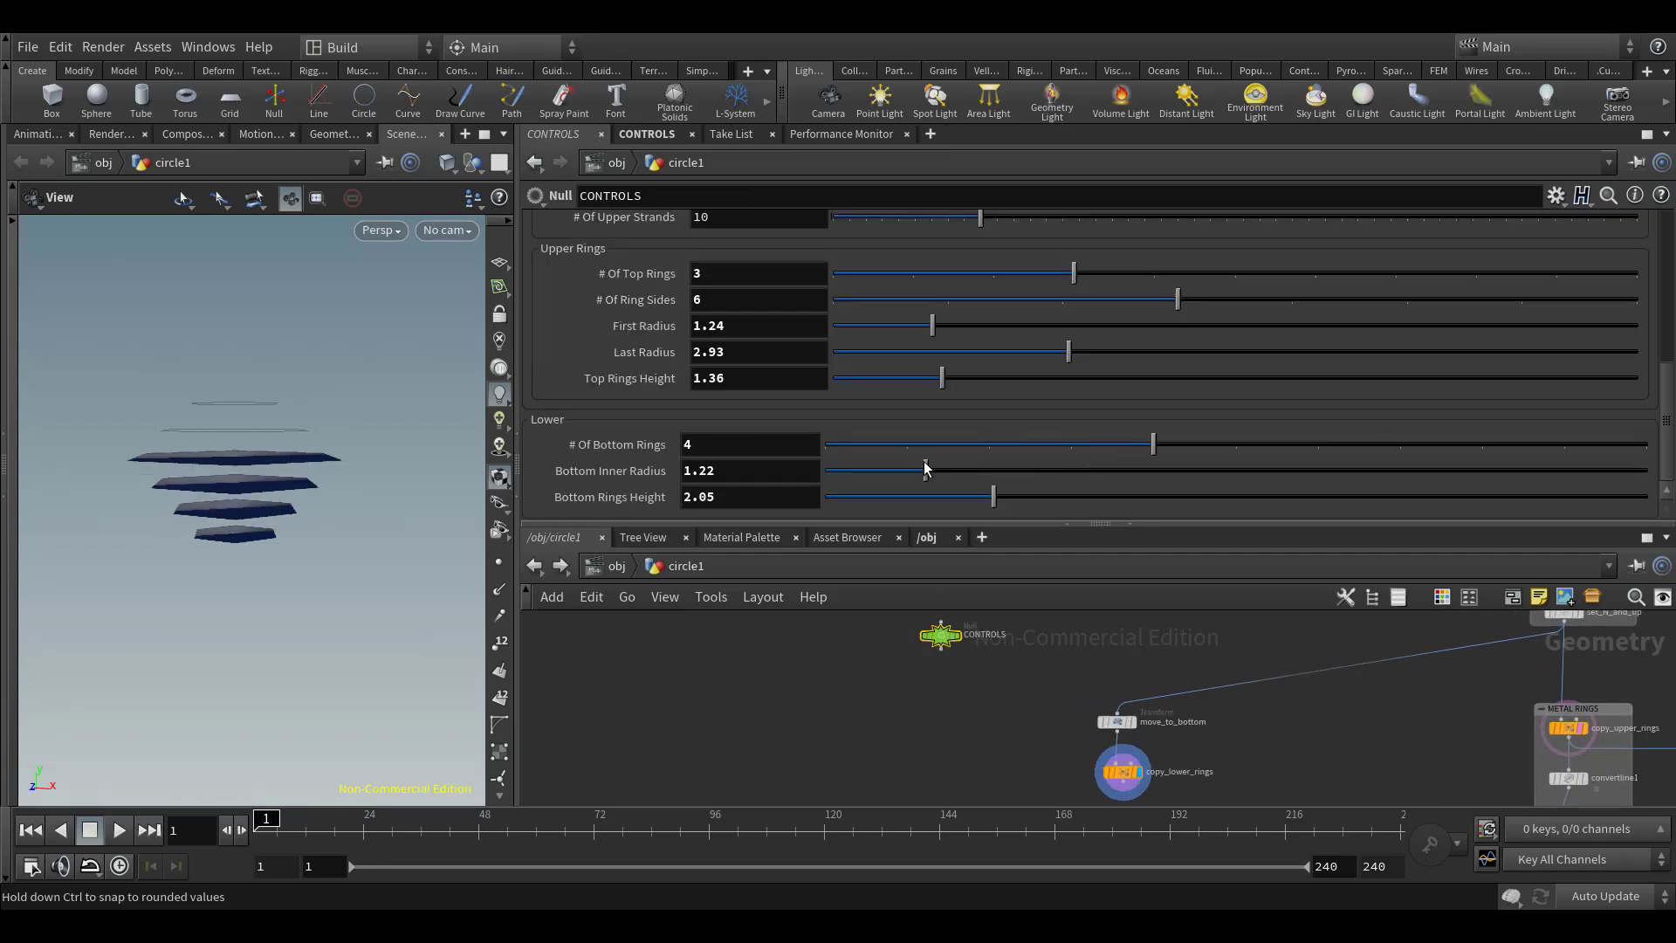
pyautogui.moveTo(952, 475); pyautogui.dragTo(910, 504)
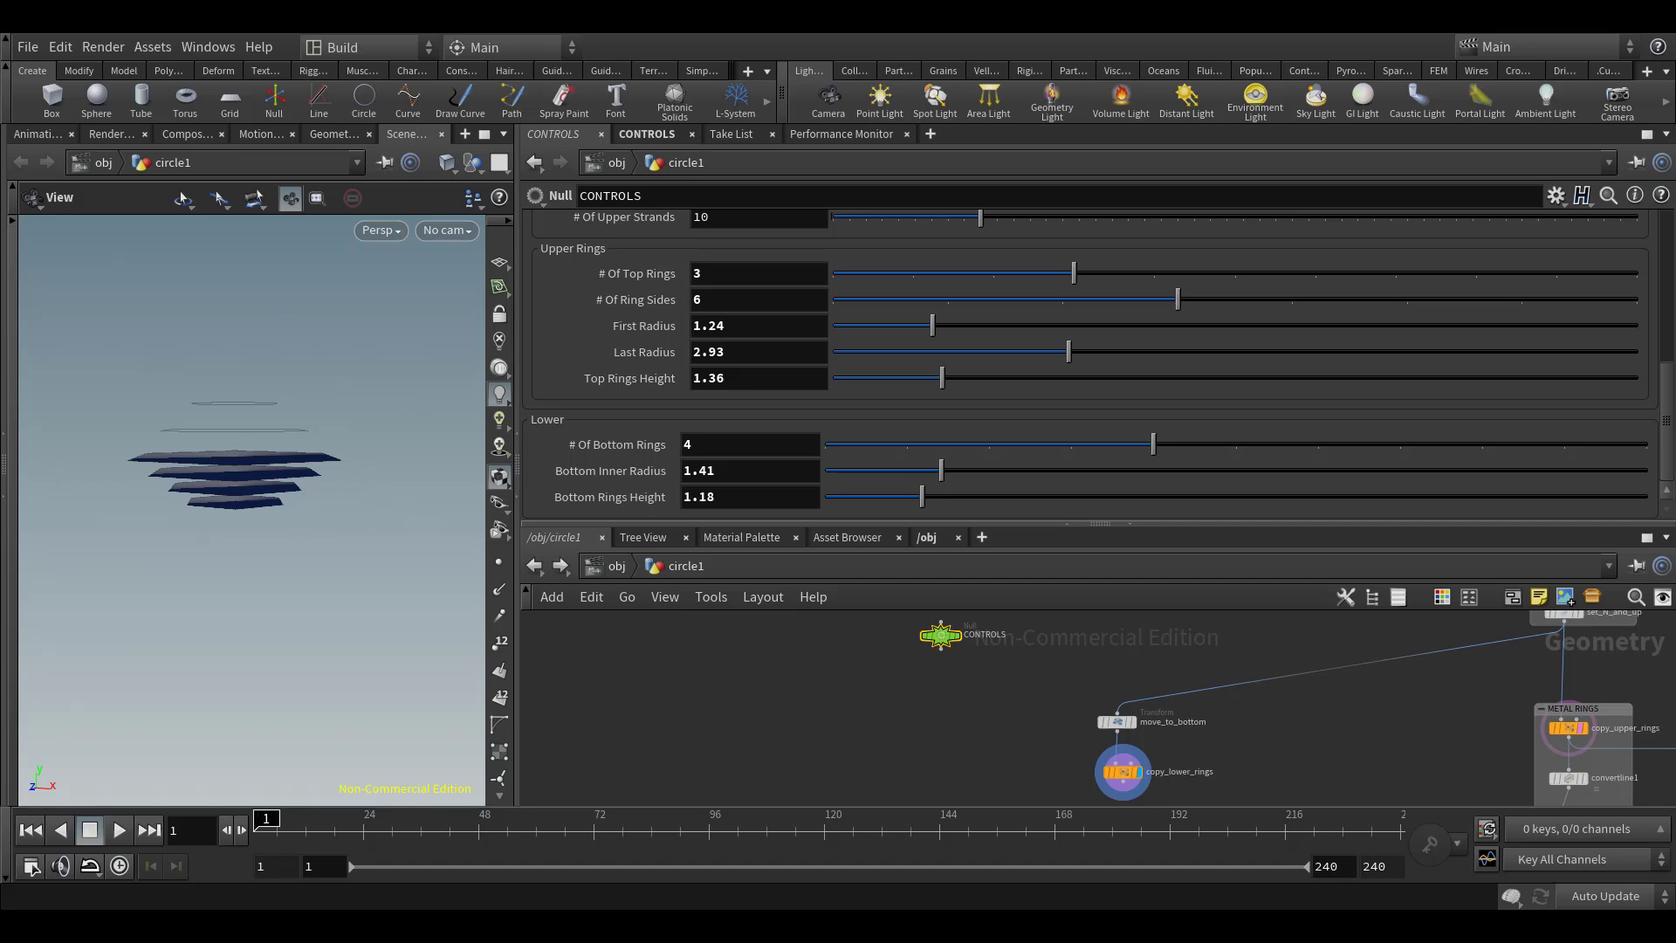
# Align copy_lower_rings beneath move_to_bottom and move convertline1 down to make room below copy_upper_rings
pyautogui.moveTo(1203, 673); pyautogui.dragTo(1183, 645, button='middle')
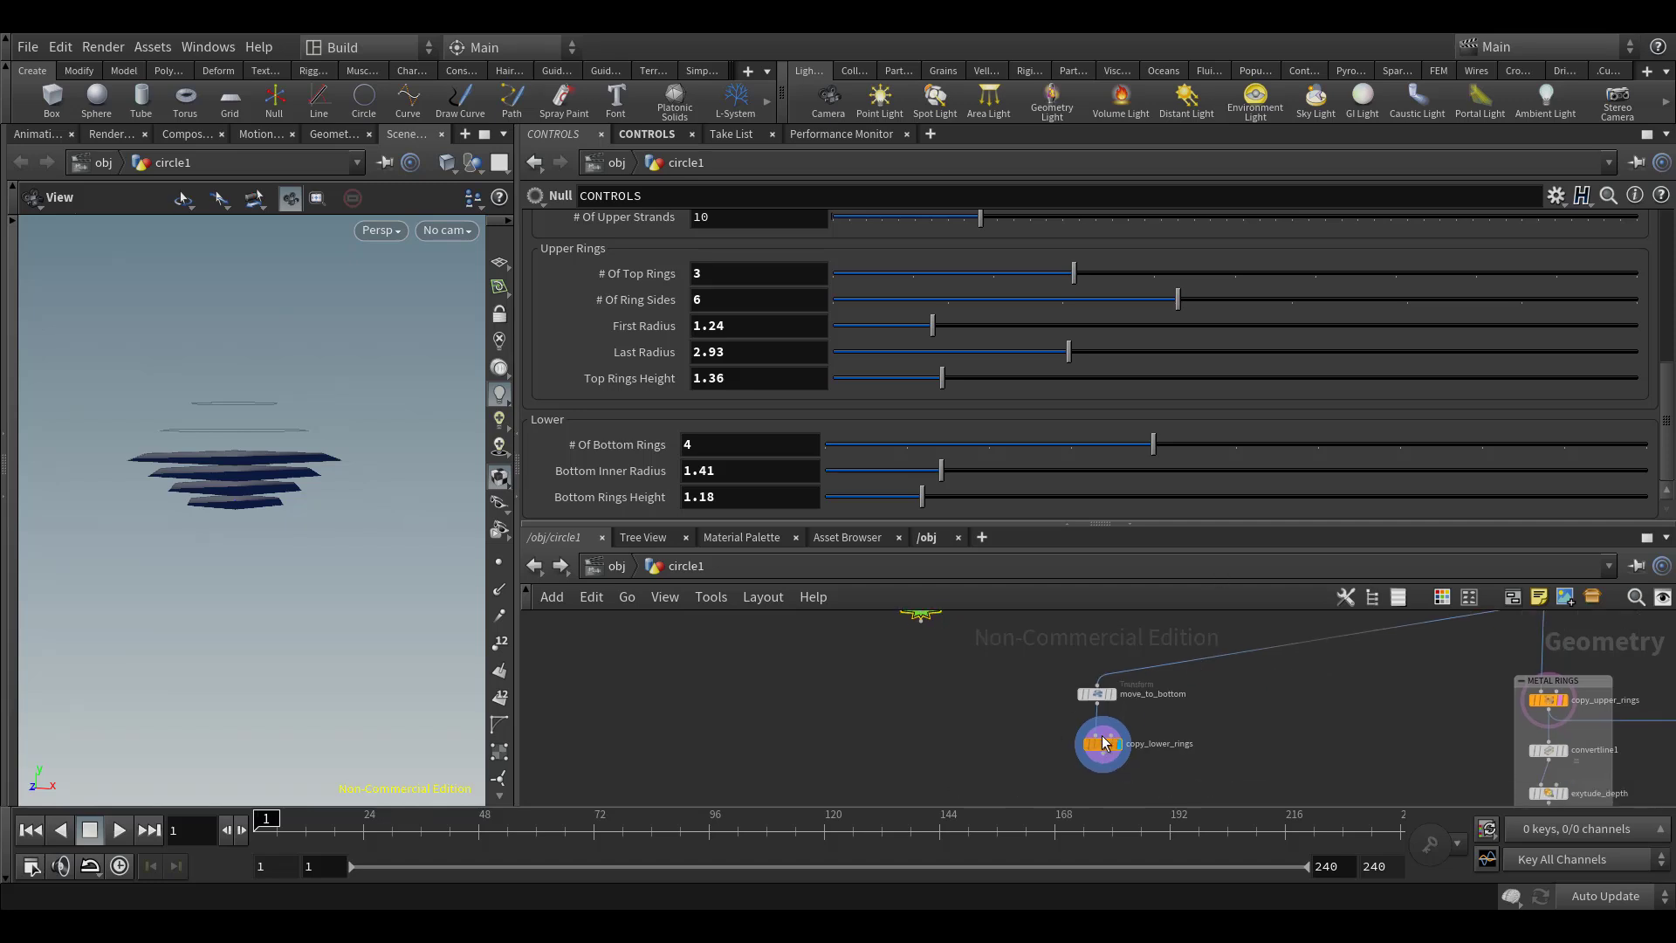
pyautogui.moveTo(1104, 746); pyautogui.dragTo(1097, 736)
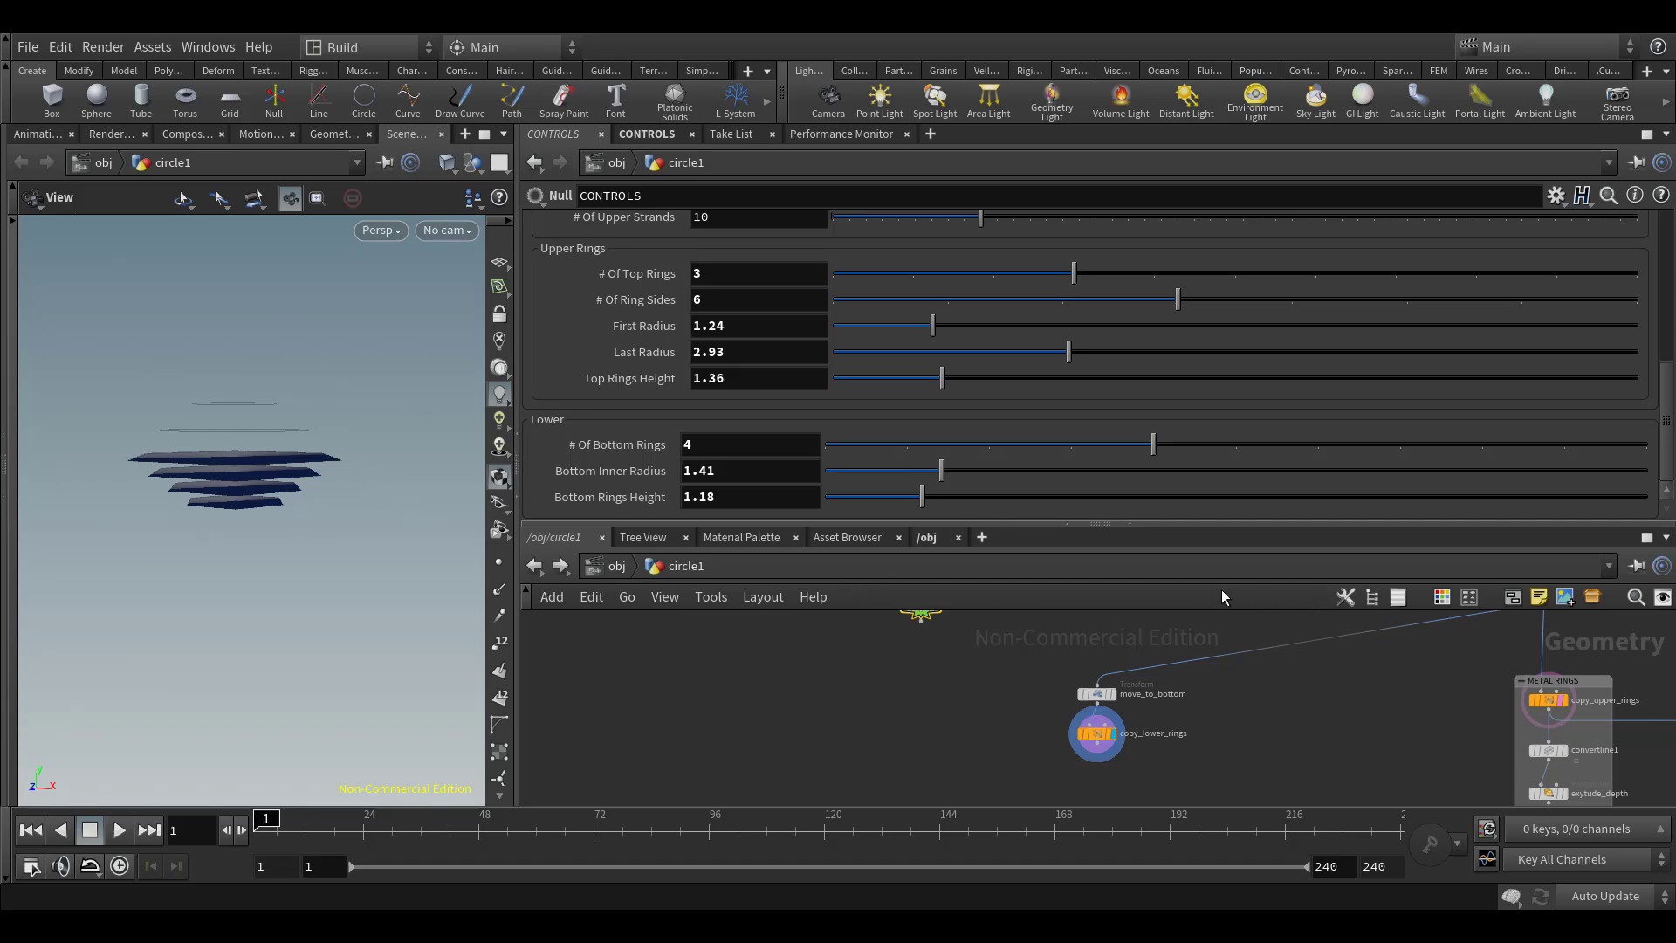
pyautogui.moveTo(1337, 663); pyautogui.dragTo(1147, 616, button='middle')
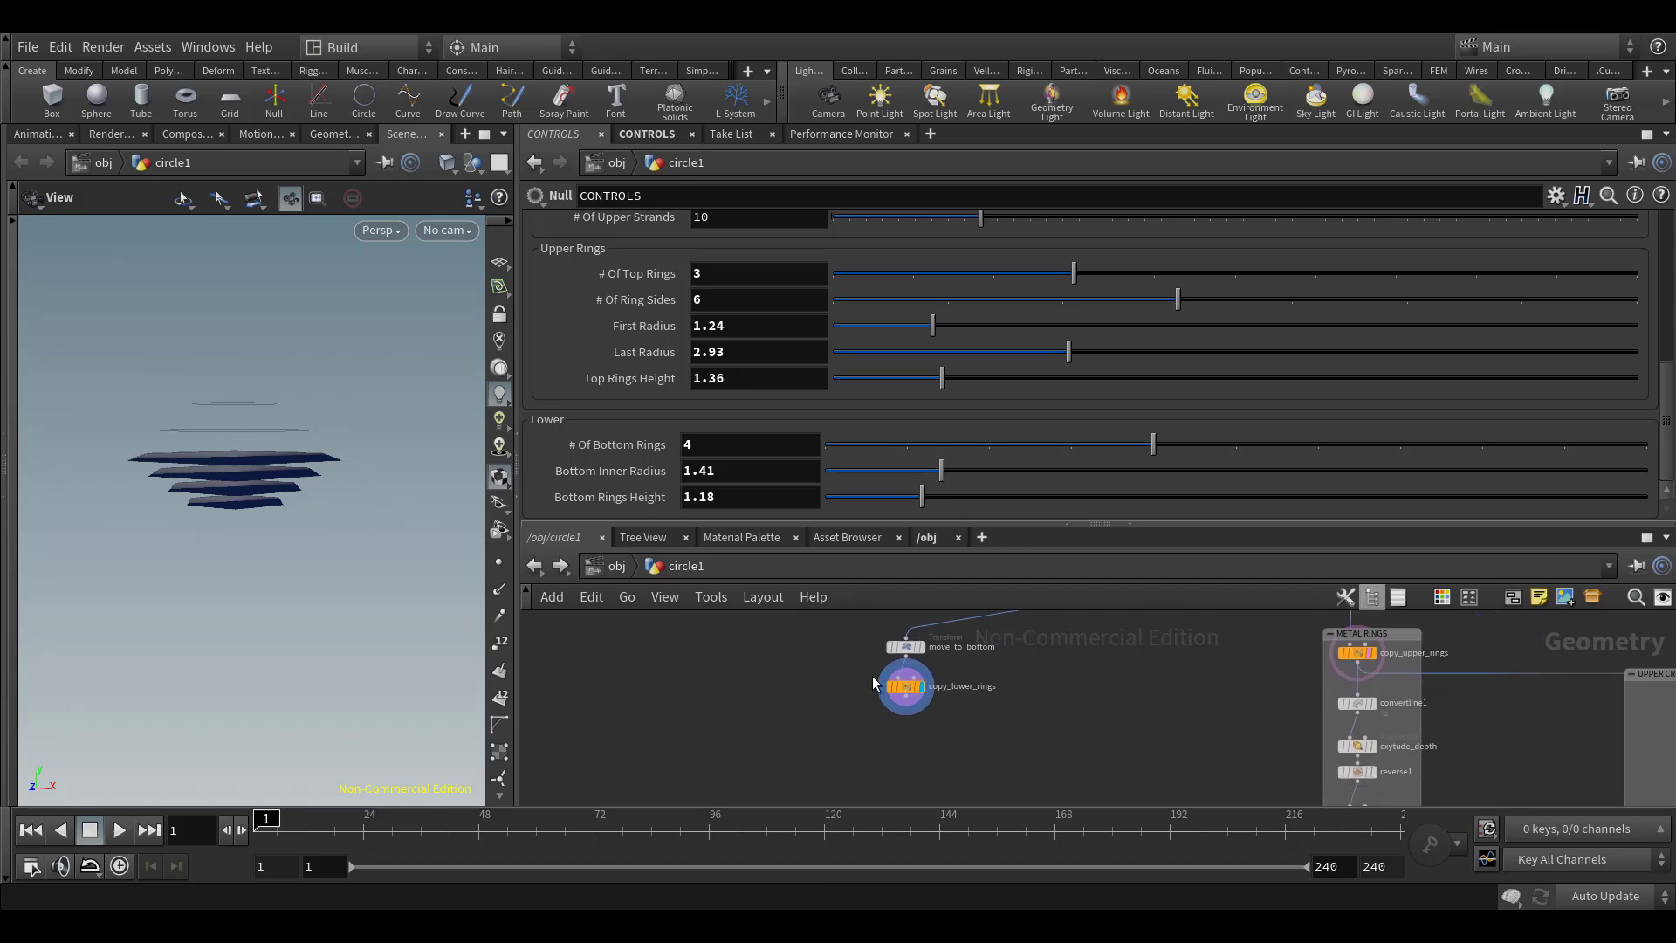
pyautogui.moveTo(1200, 777); pyautogui.dragTo(1152, 743, button='middle')
pyautogui.moveTo(1165, 721); pyautogui.dragTo(1202, 718, button='right')
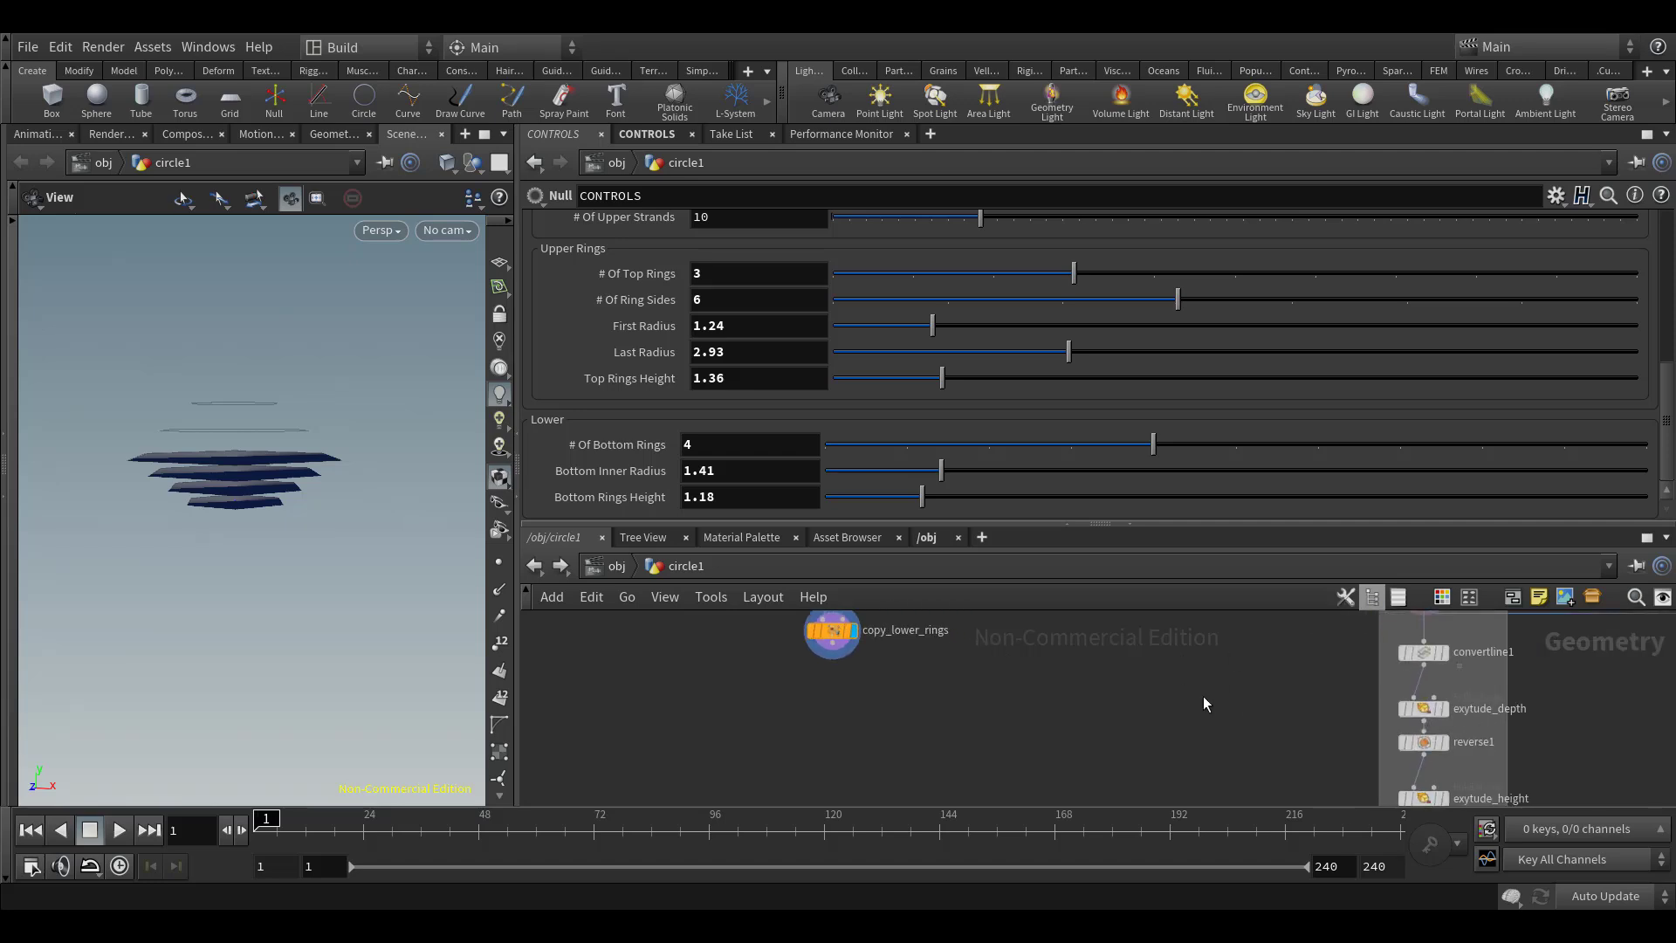
pyautogui.moveTo(1183, 683); pyautogui.dragTo(1147, 725, button='middle')
pyautogui.moveTo(1148, 725); pyautogui.dragTo(1129, 721, button='right')
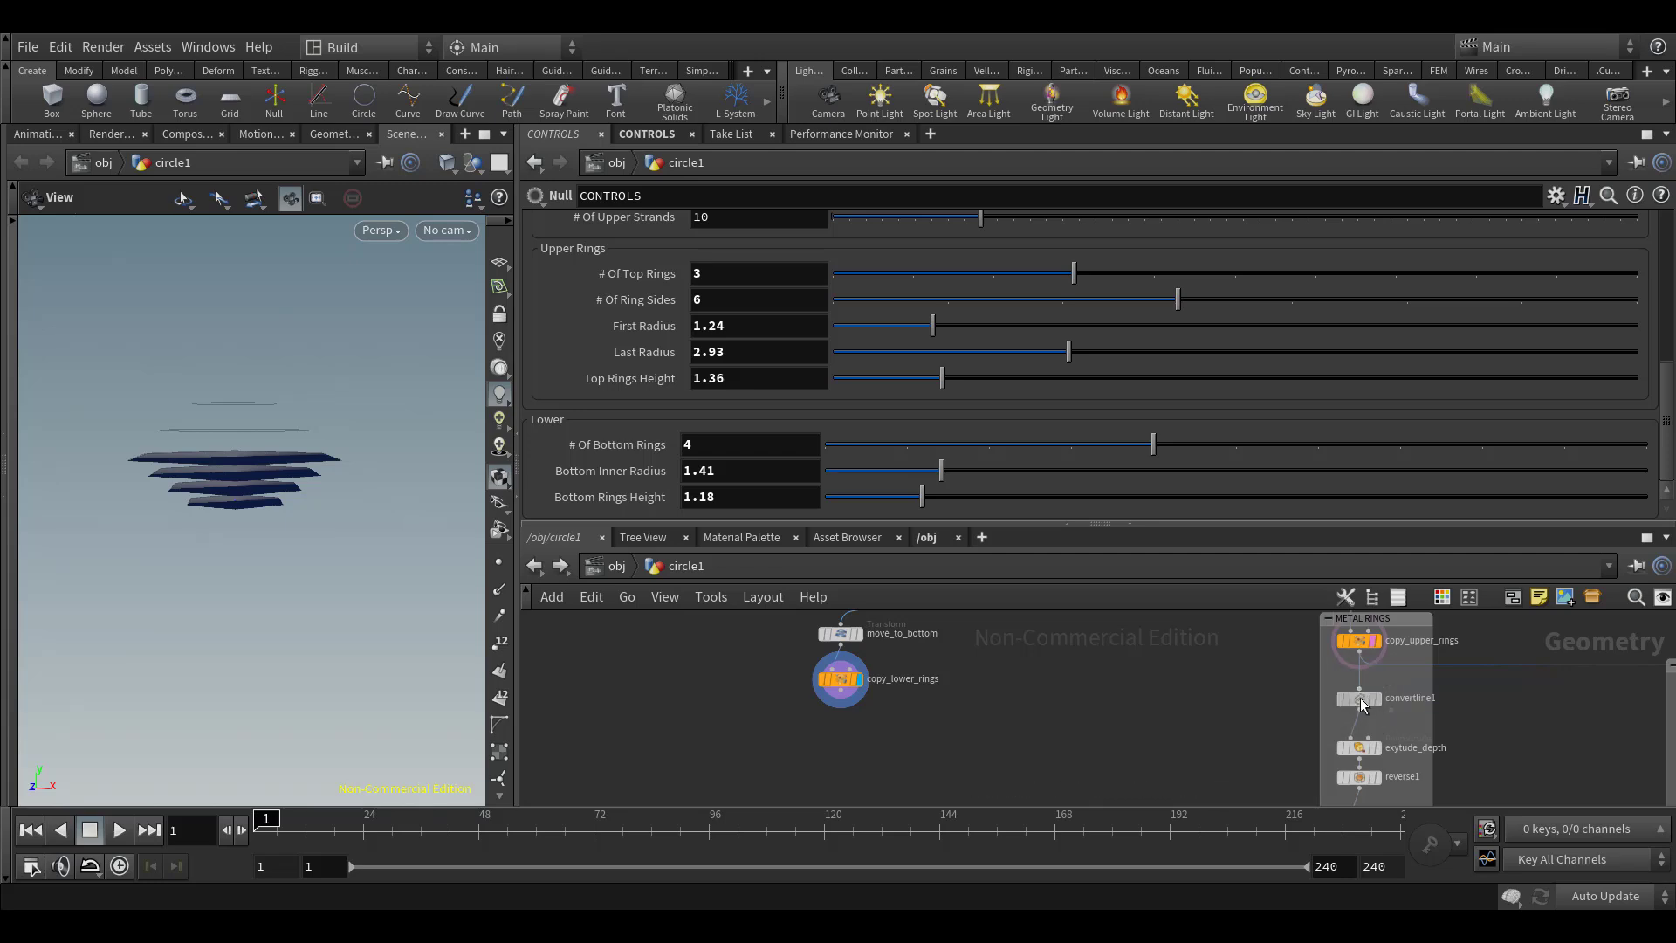
pyautogui.moveTo(1363, 705); pyautogui.dragTo(1366, 754)
# Add a Merge node and insert it between copy_upper_rings and convertline1 in the METAL RINGS box
pyautogui.moveTo(1279, 695); pyautogui.dragTo(1281, 716, button='middle')
pyautogui.moveTo(1281, 716)
pyautogui.mouseDown(button='right')
pyautogui.moveTo(1231, 724)
pyautogui.moveTo(1275, 739)
pyautogui.moveTo(1299, 718)
pyautogui.mouseUp(button='right')
pyautogui.press('Tab')
pyautogui.write('merge')
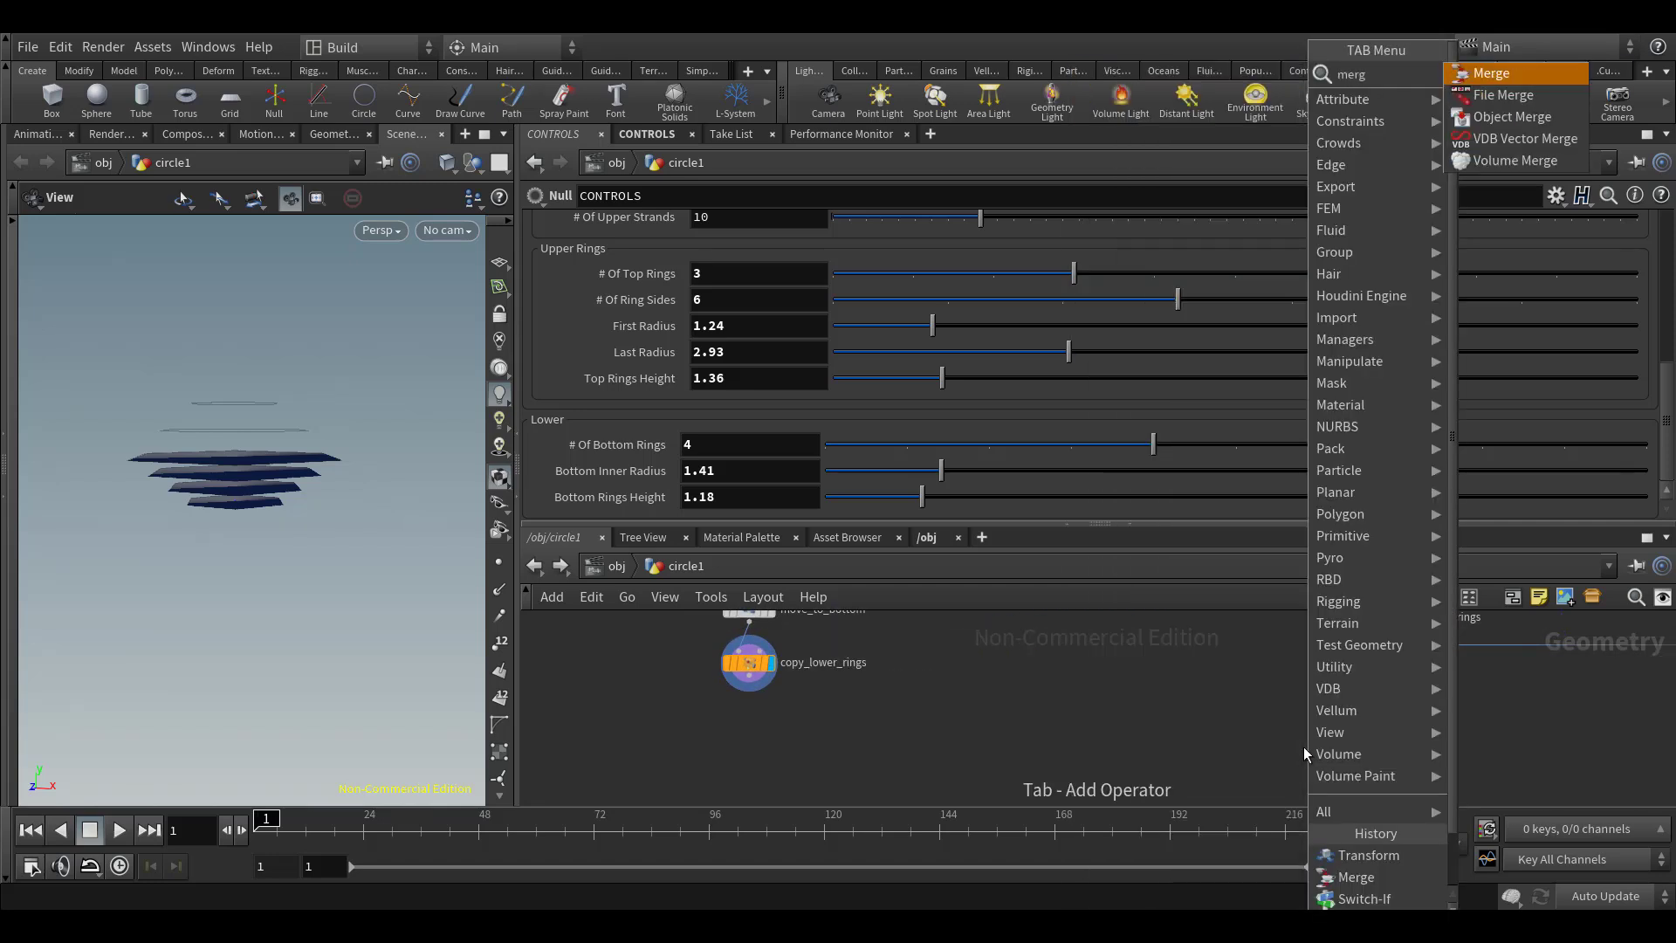
pyautogui.press('Return')
pyautogui.click(1302, 747)
pyautogui.moveTo(1302, 746); pyautogui.dragTo(1366, 750)
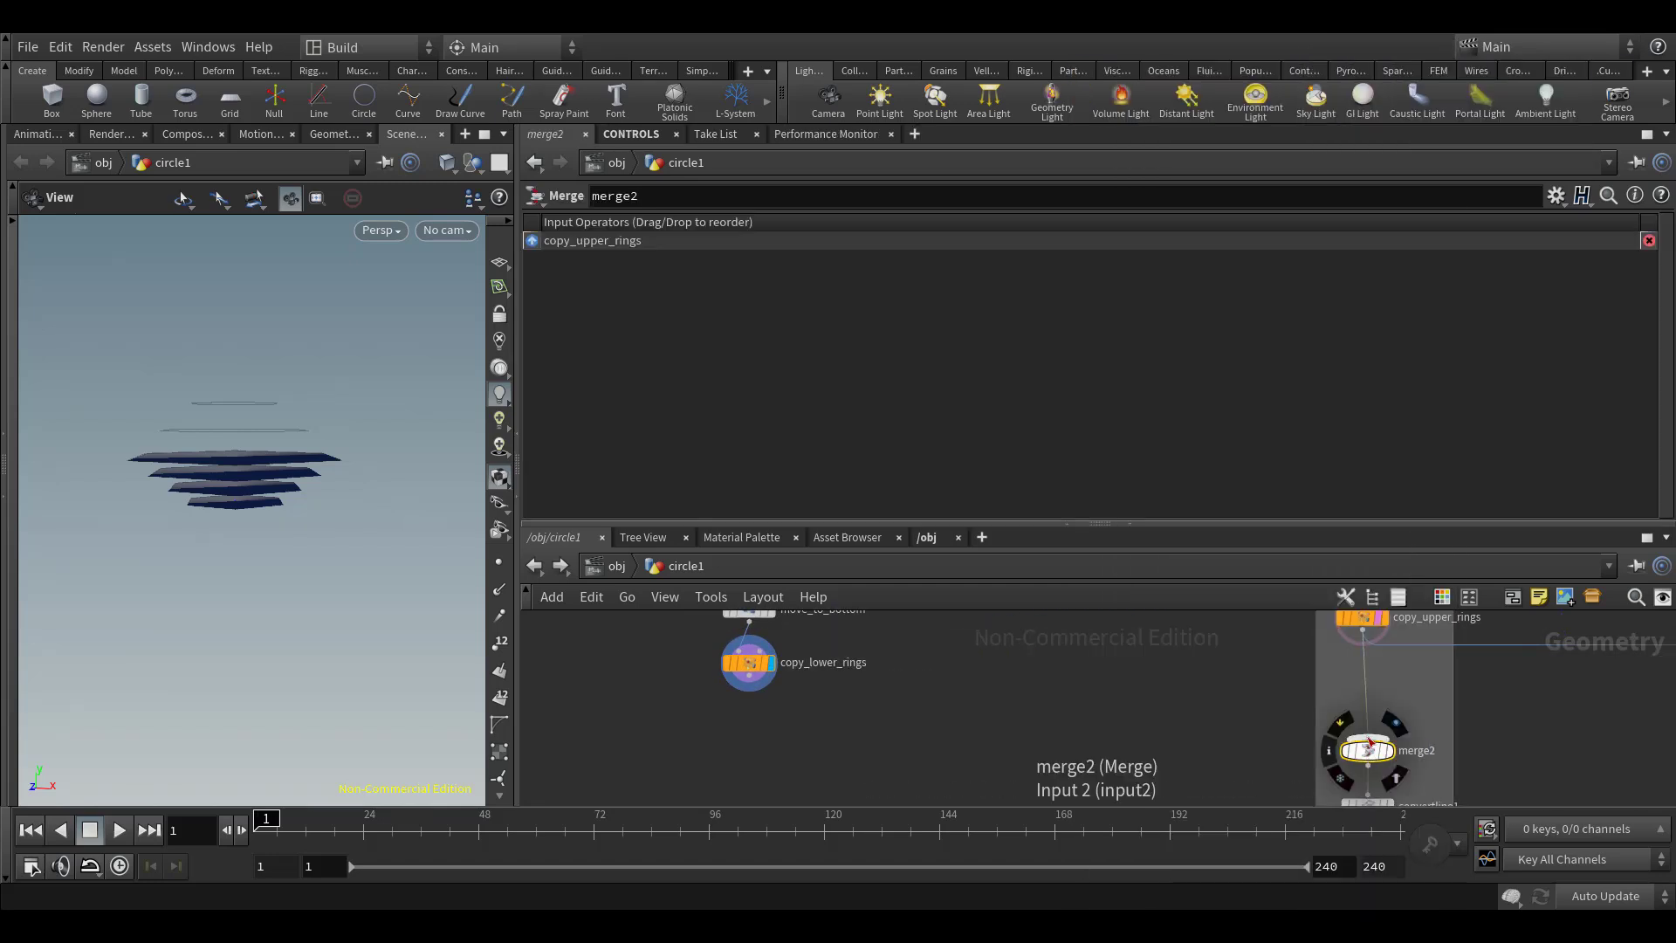
# Connect copy_lower_rings as the Merge node's second input with the merged result displayed, and save the scene
pyautogui.click(1367, 735)
pyautogui.click(748, 689)
pyautogui.click(1391, 752)
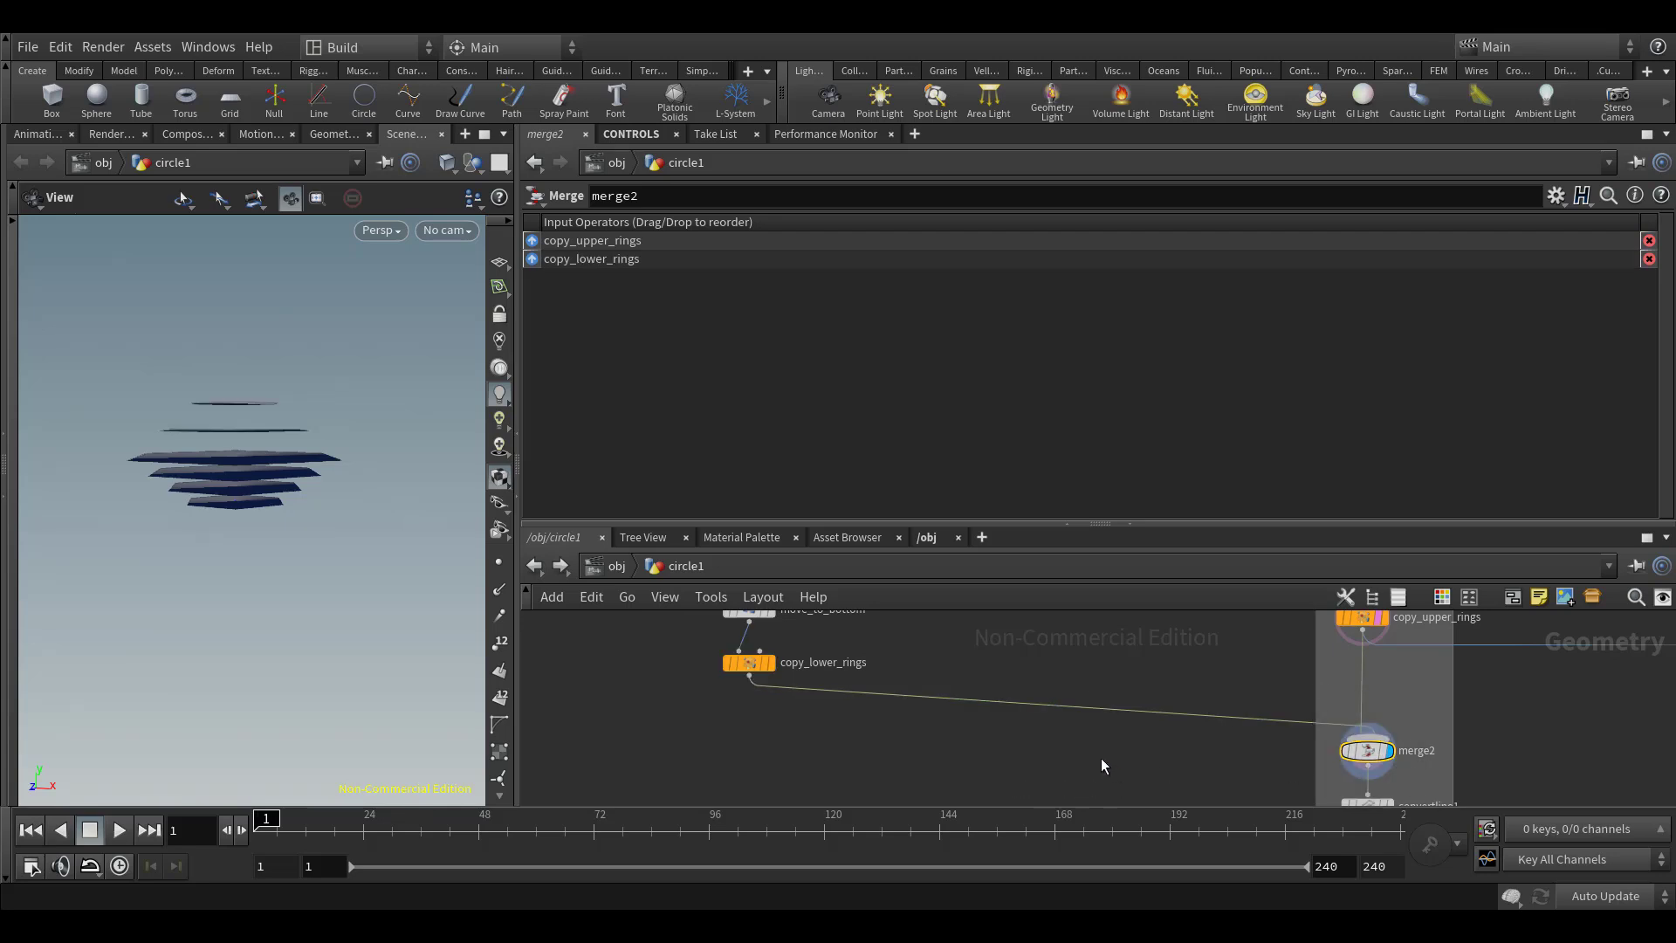
pyautogui.hotkey('ctrl', 's')
# Display copy_lower_rings and copy_upper_rings in turn to compare the lower and upper ring sets
pyautogui.moveTo(229, 423); pyautogui.dragTo(253, 472)
pyautogui.click(772, 663)
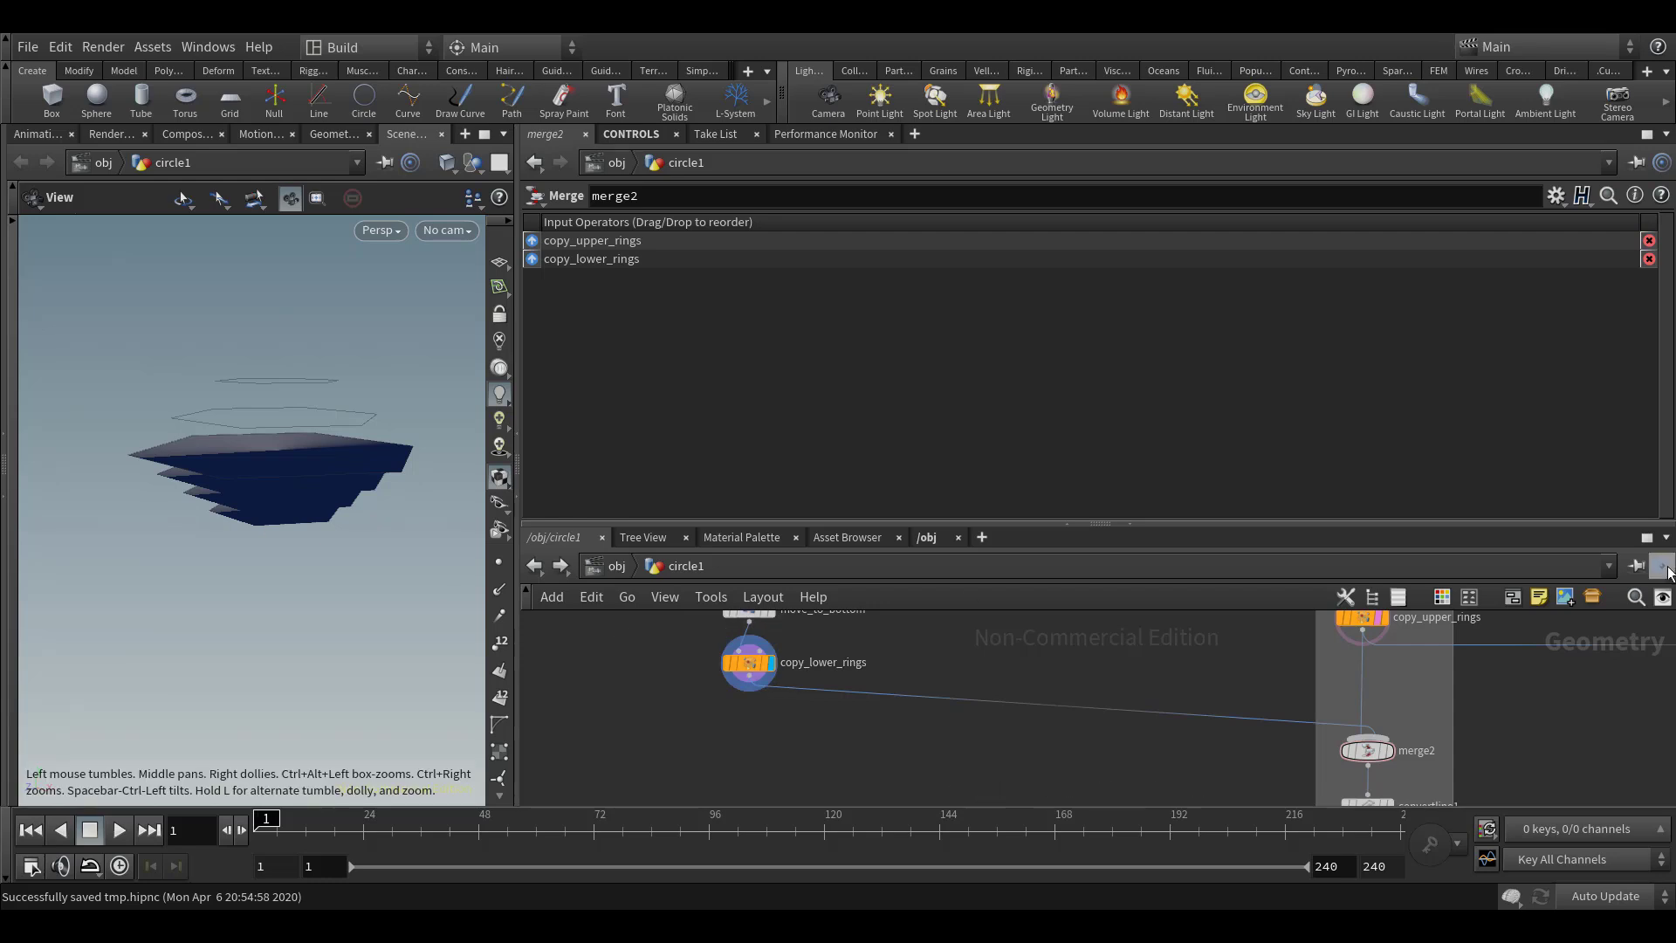
pyautogui.click(1391, 623)
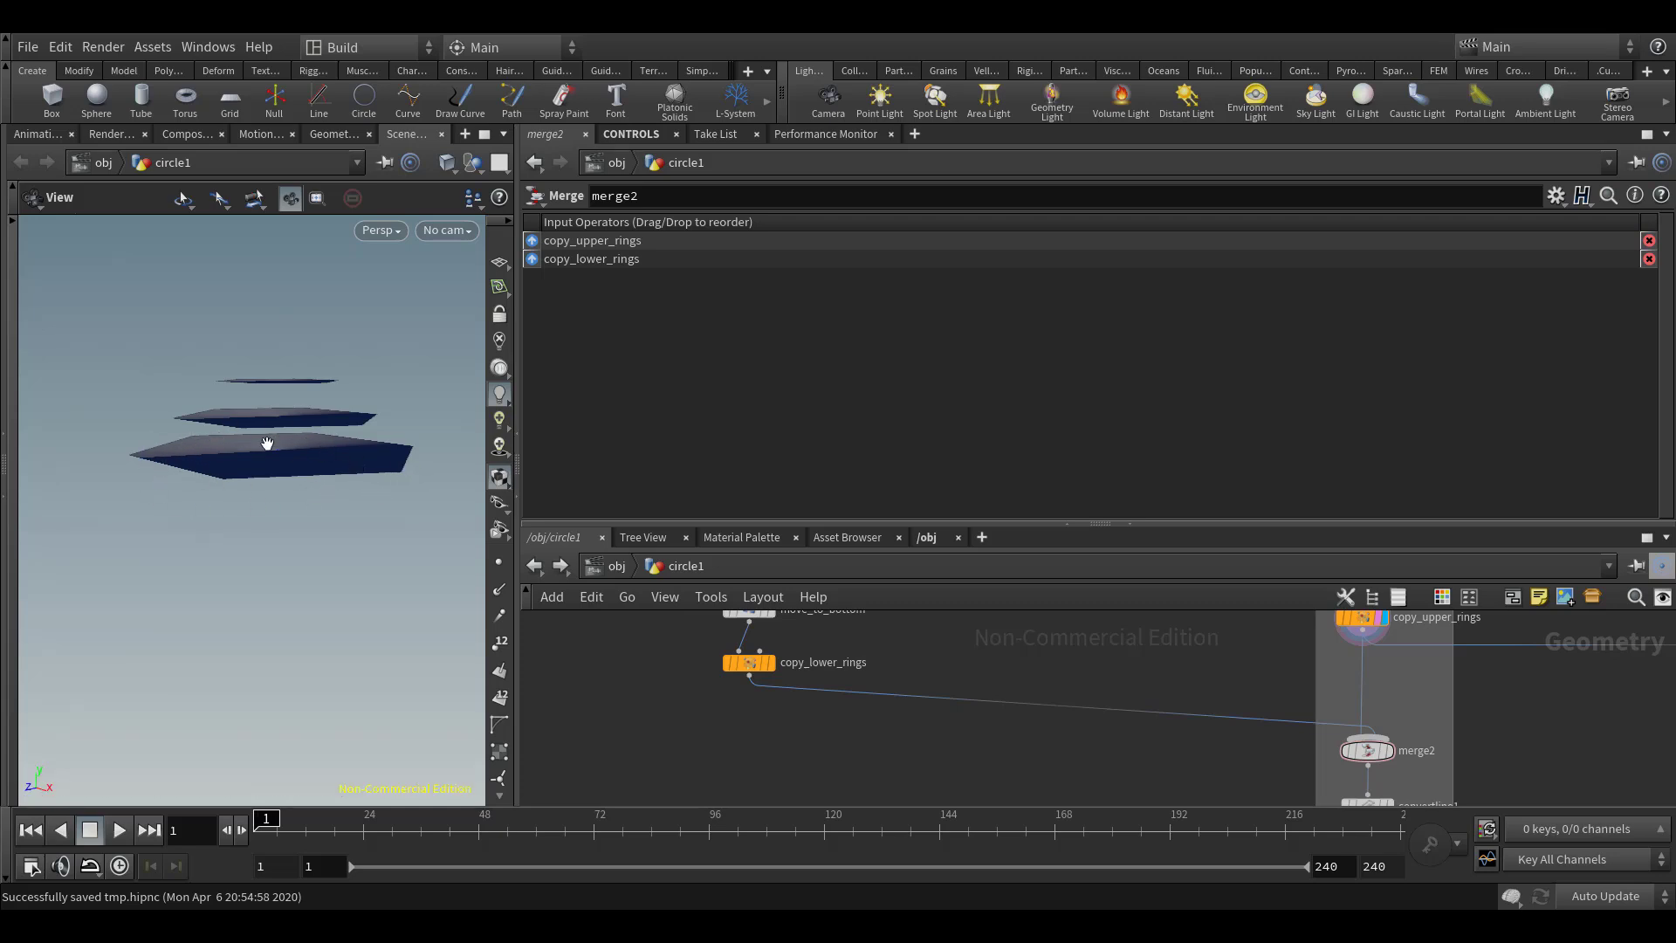
pyautogui.moveTo(1177, 674); pyautogui.dragTo(1058, 674, button='middle')
pyautogui.scroll(1, 1150, 677)
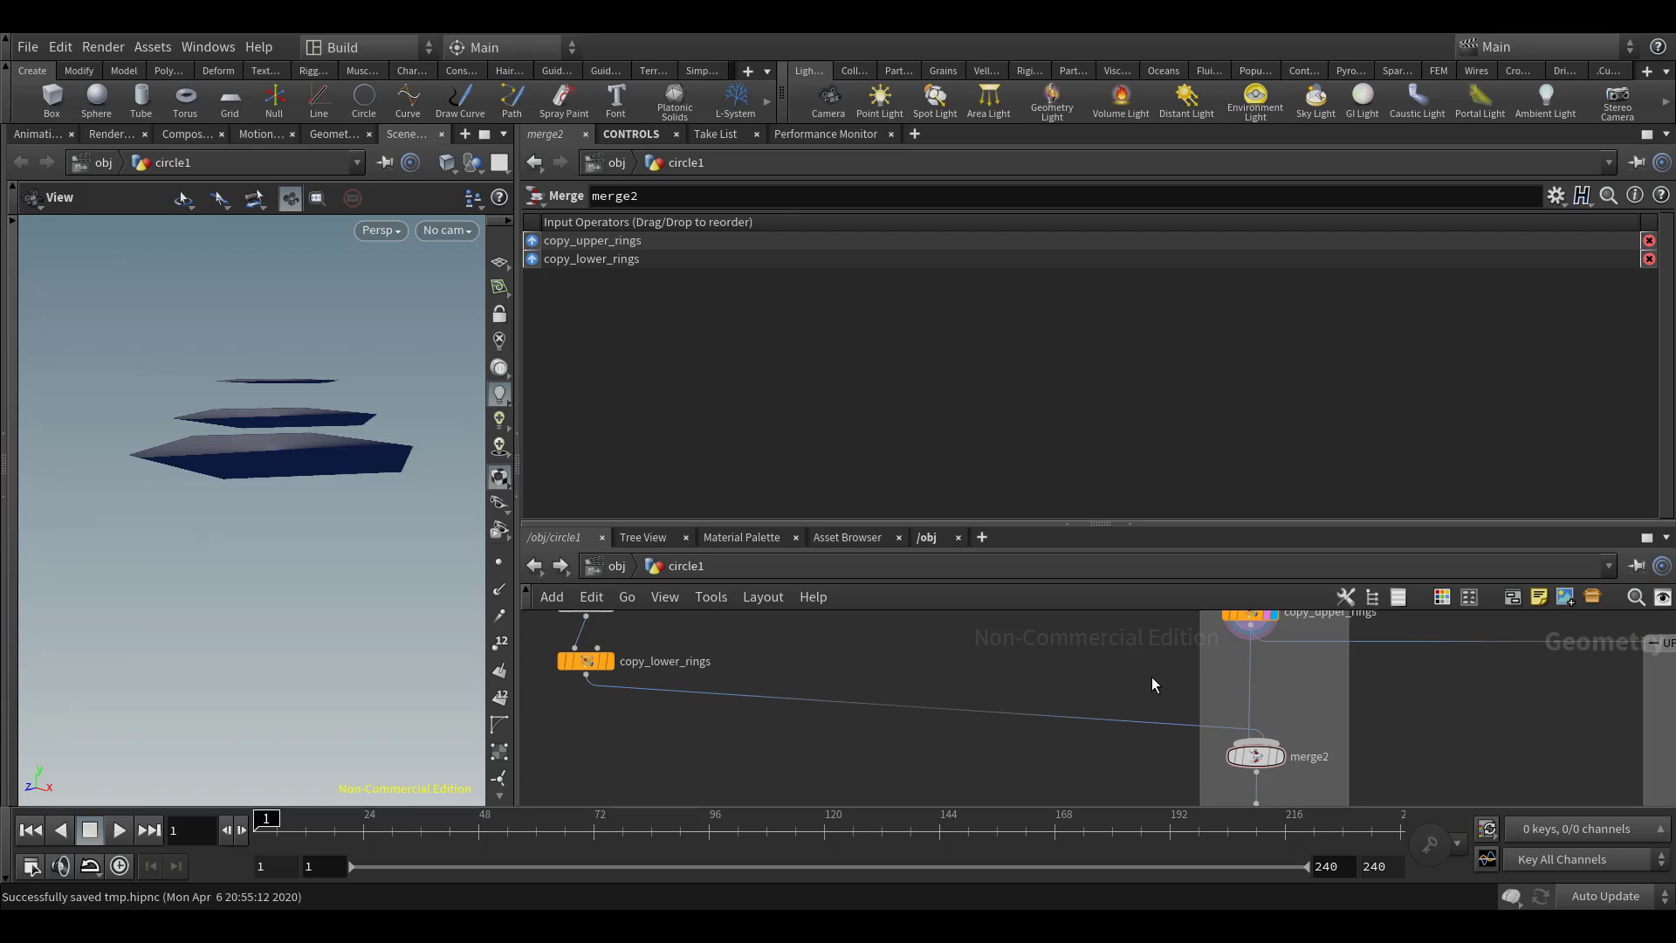
# Insert a Blast node between copy_upper_rings and merge2 and display its result
pyautogui.press('Tab')
pyautogui.write('blas')
pyautogui.press('Return')
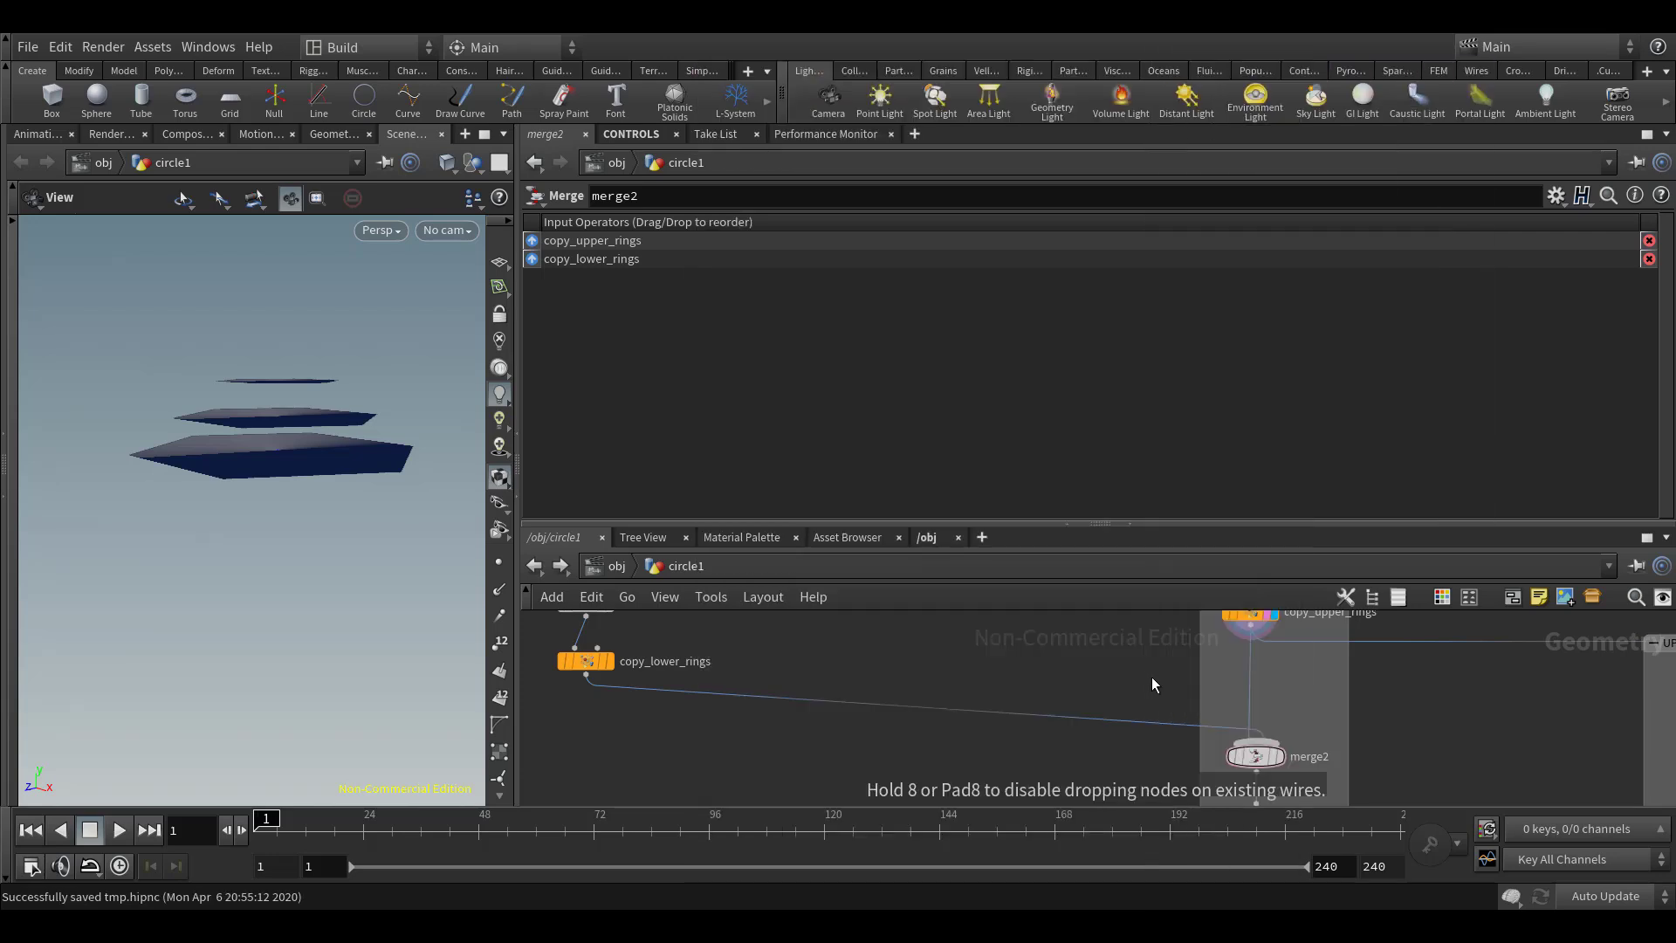
pyautogui.click(1253, 679)
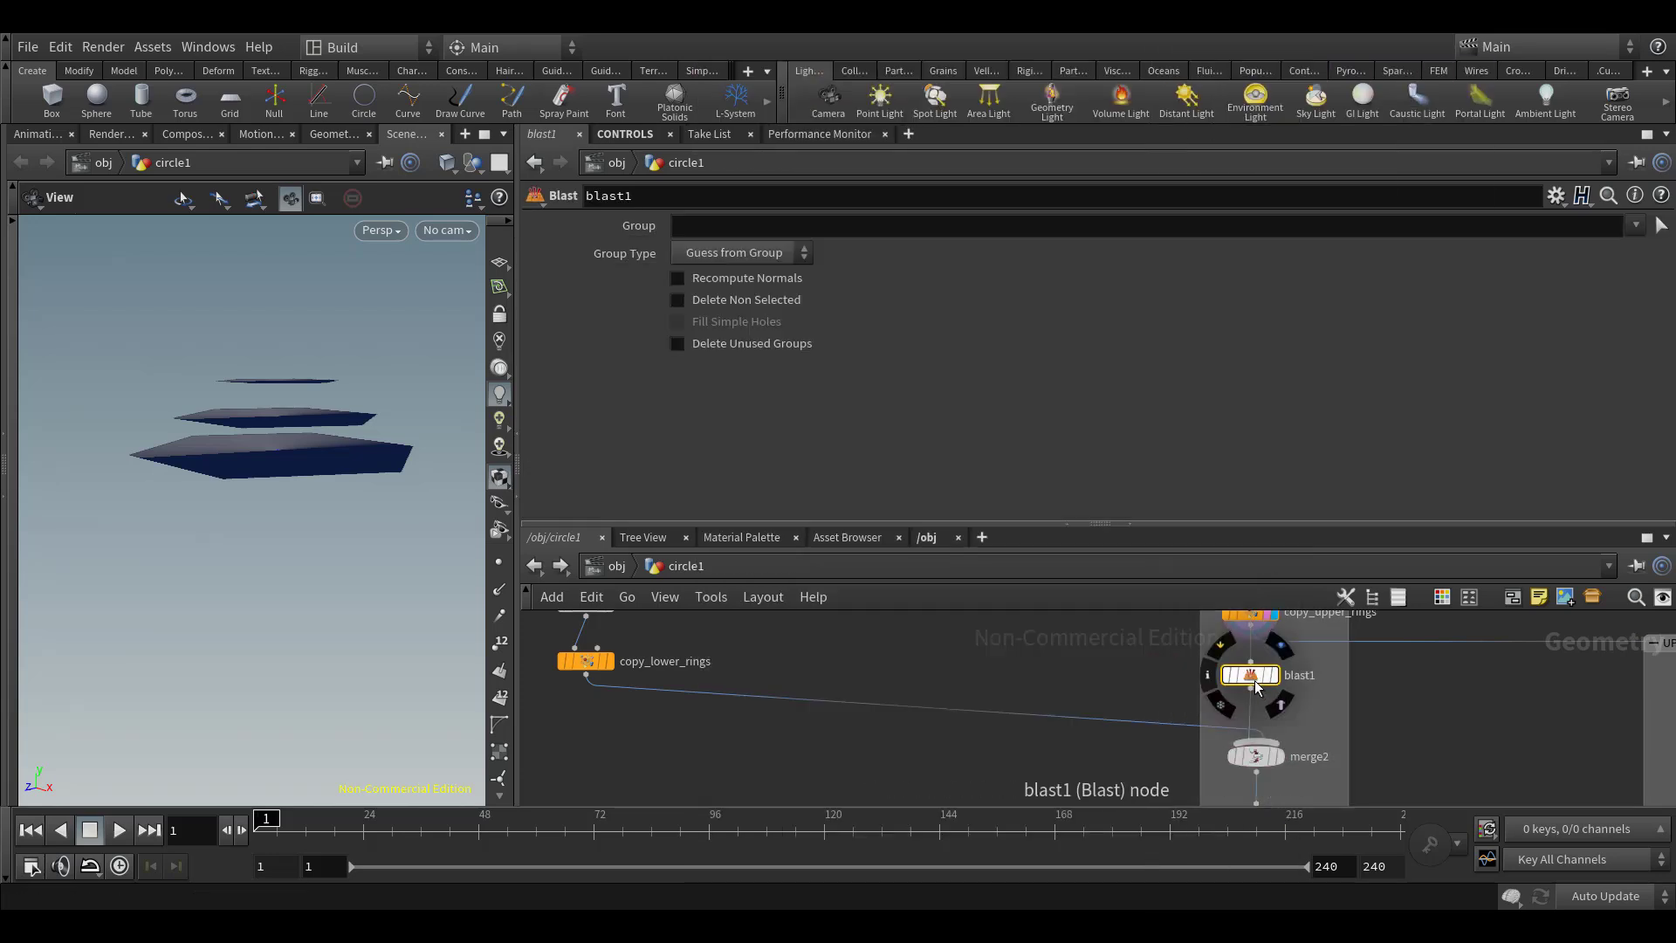
pyautogui.click(1271, 674)
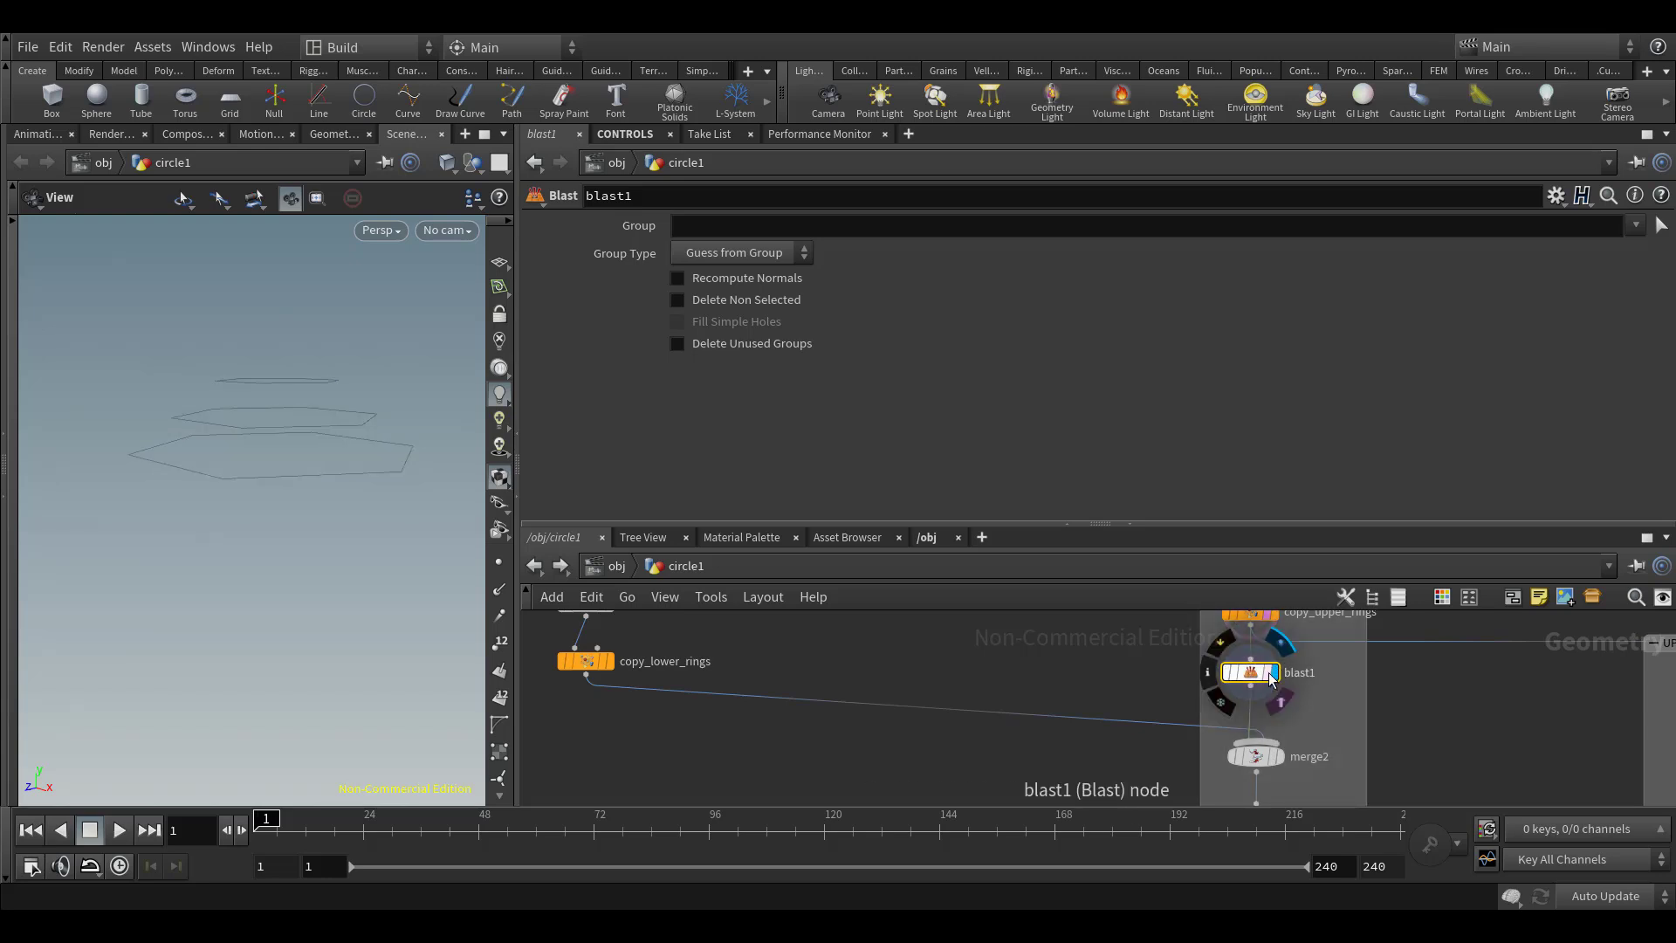
# Set the Blast node's group to the expression `nprims(0)-1` and its group type to Primitives to remove the last upper ring
pyautogui.click(694, 223)
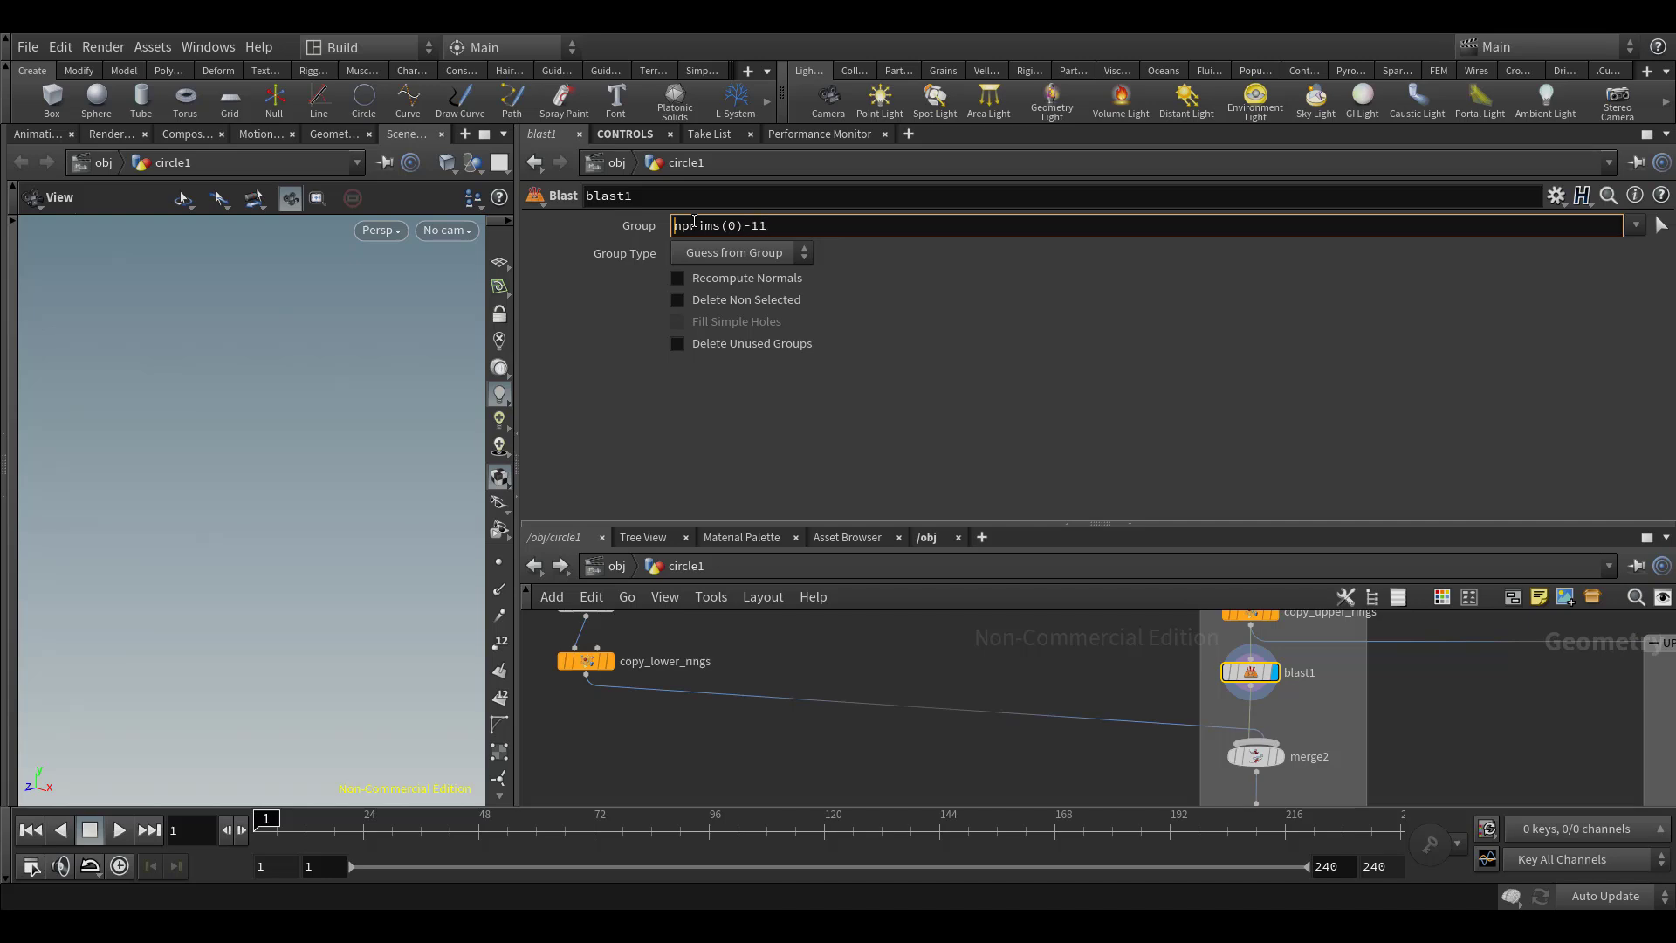
pyautogui.write('`')
pyautogui.press('Return')
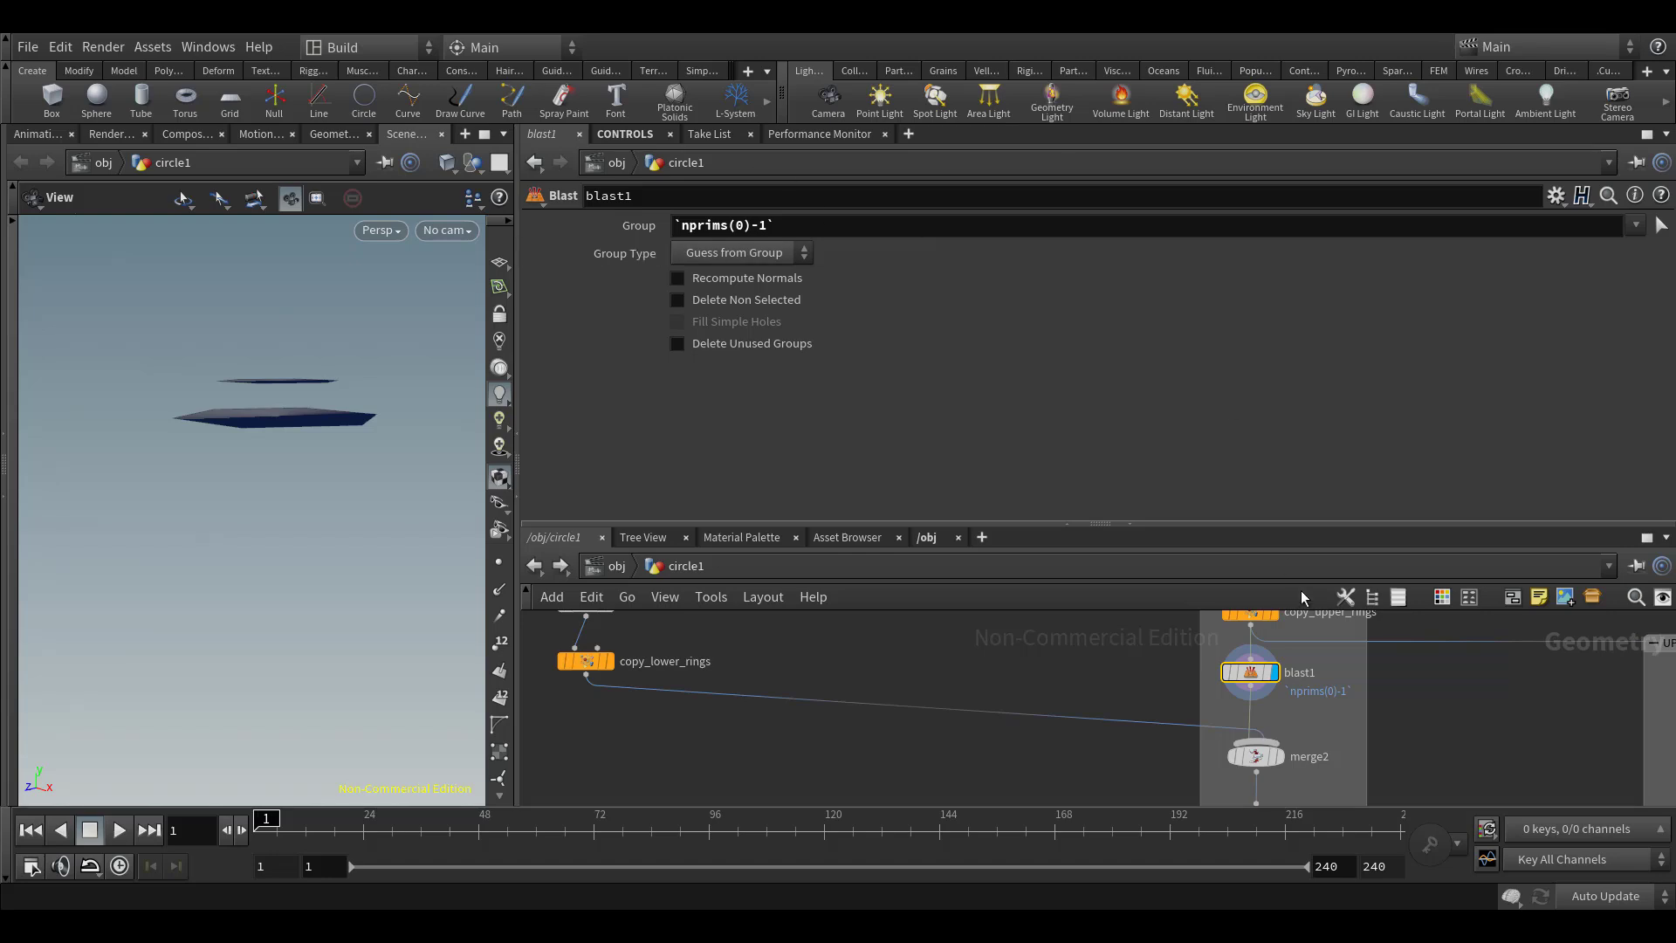
pyautogui.click(737, 252)
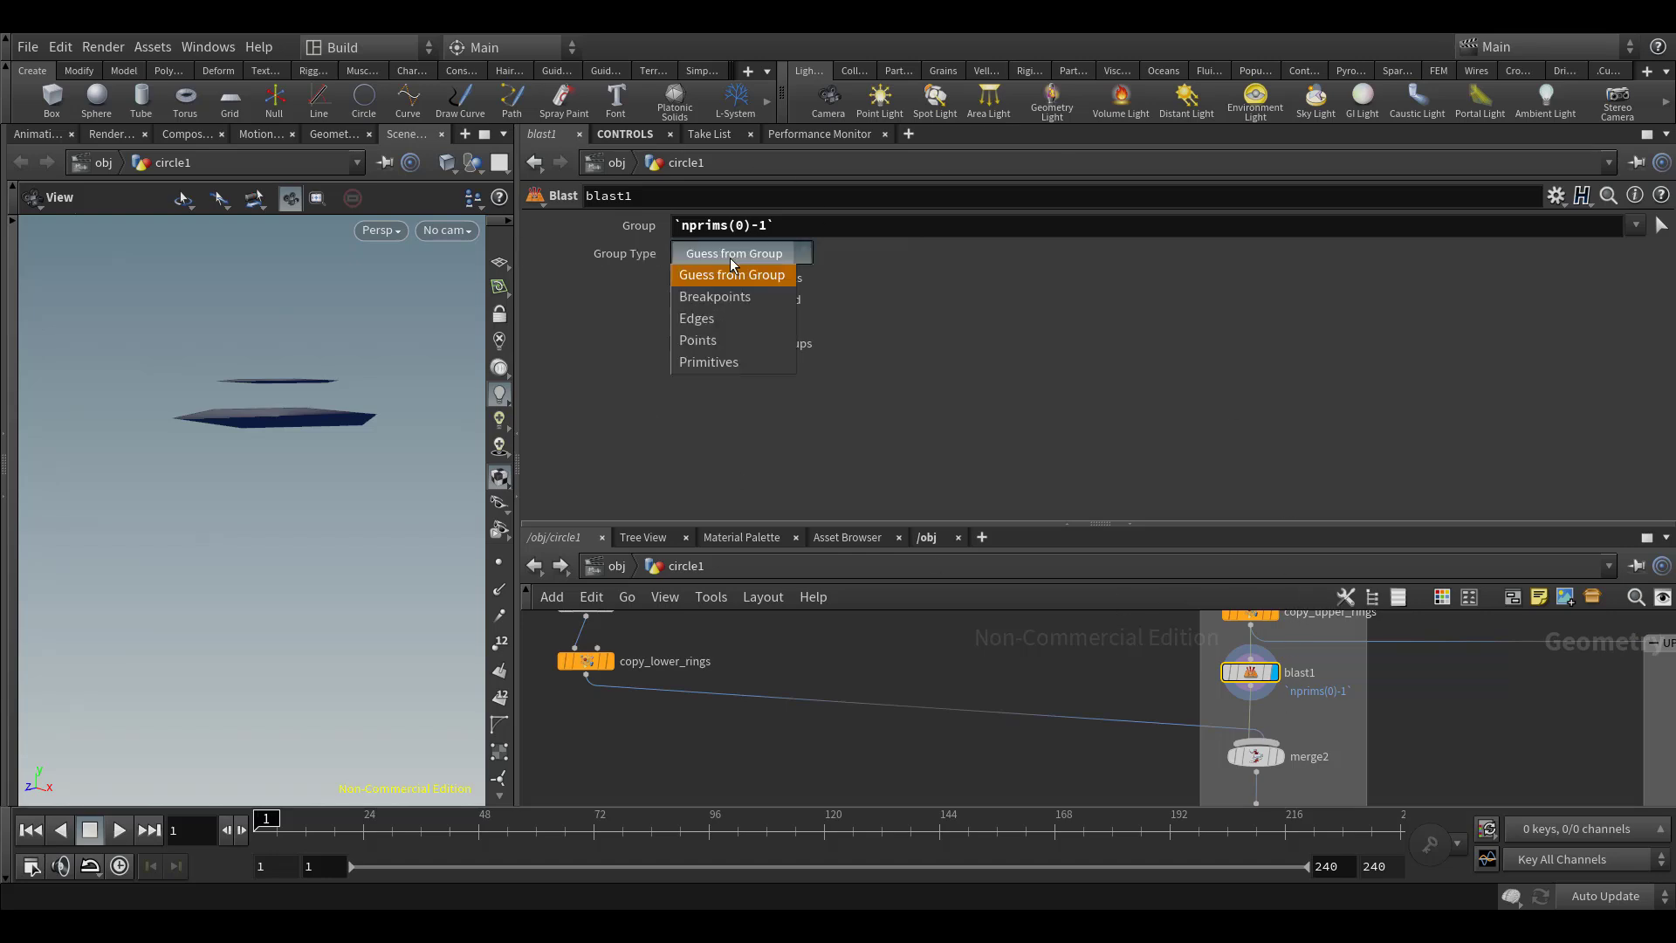
pyautogui.click(742, 362)
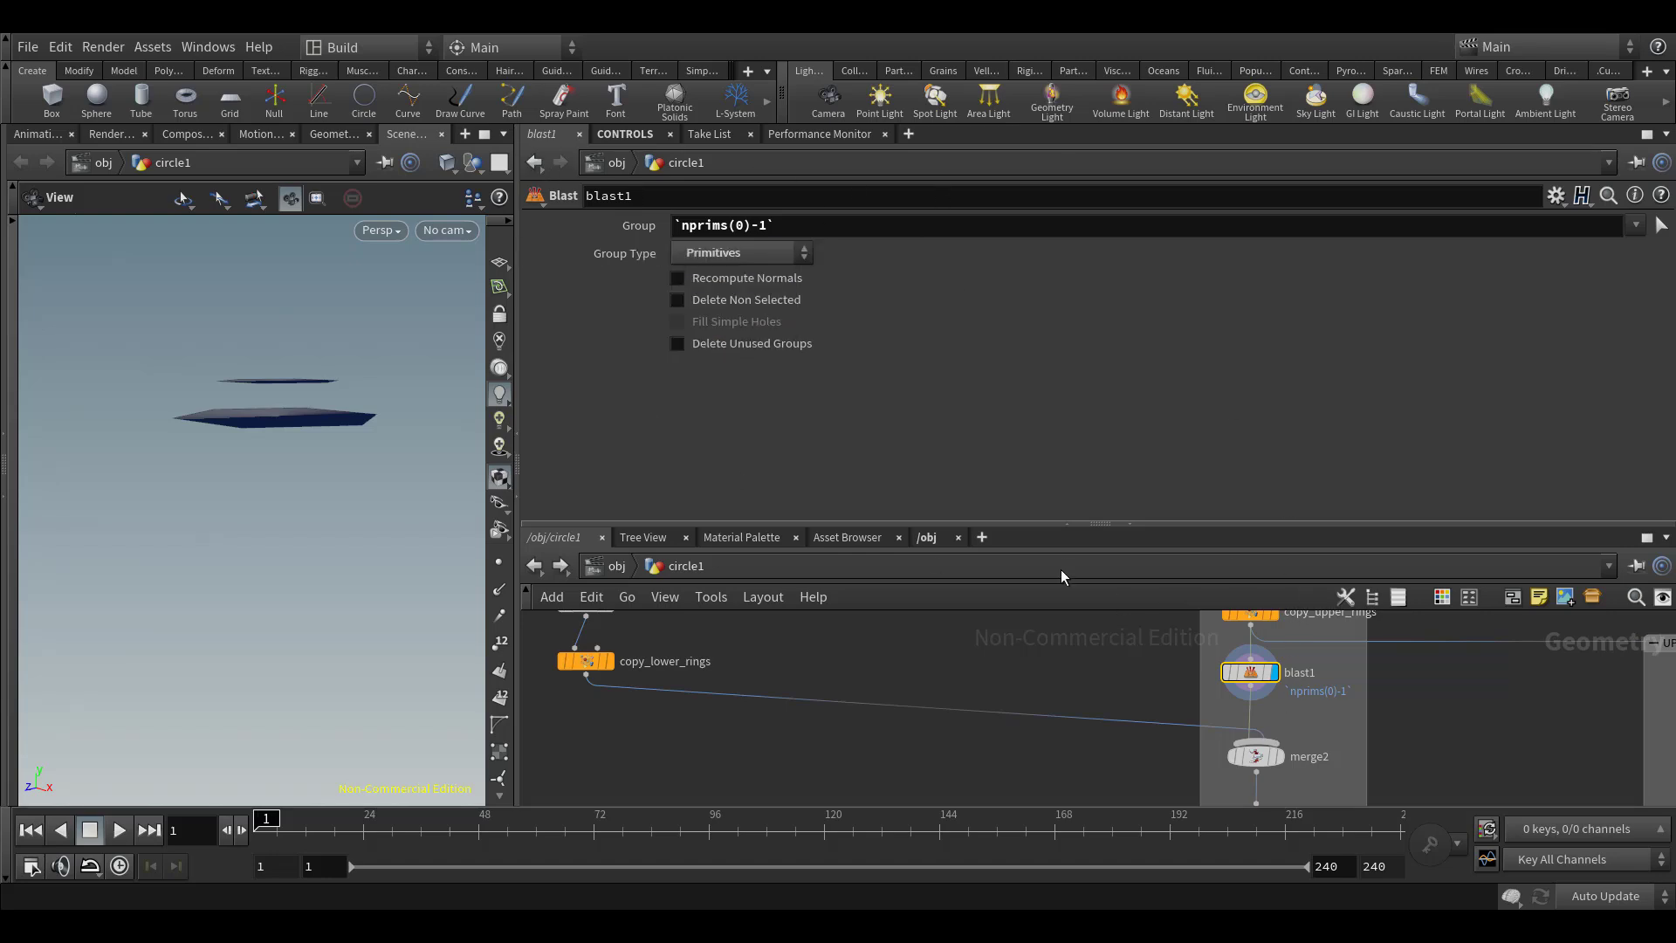
# Display merge2 and then group_metal at the end of the METAL RINGS network to inspect the combined rings
pyautogui.scroll(-1, 1104, 723)
pyautogui.click(1274, 716)
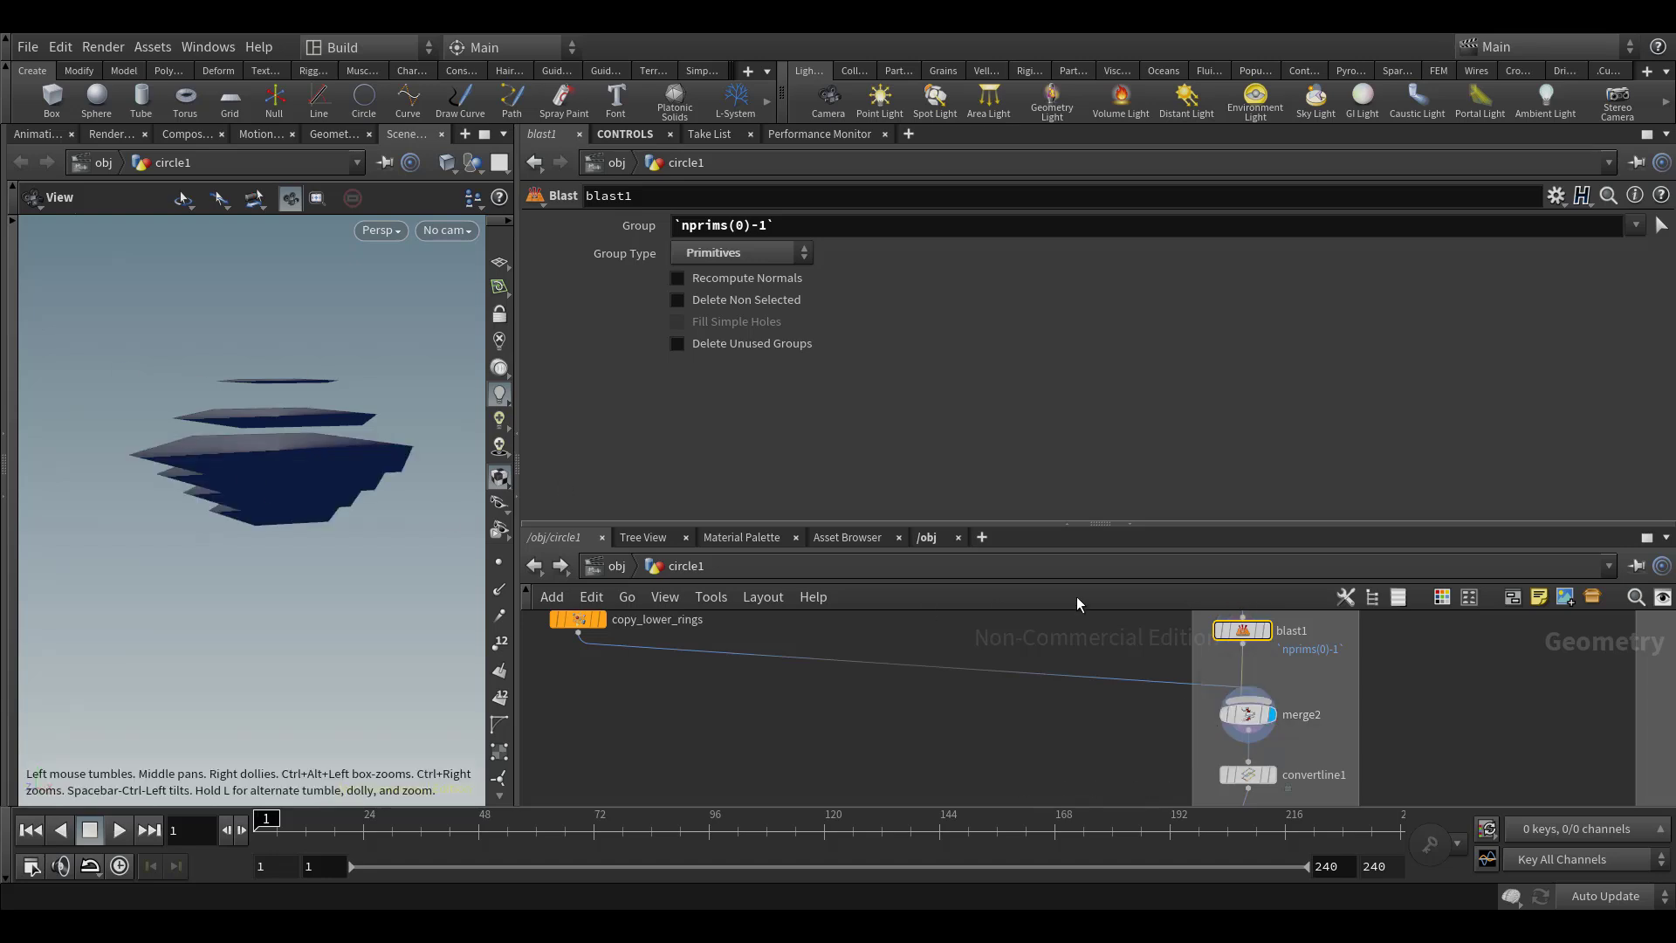
pyautogui.scroll(-4, 1077, 762)
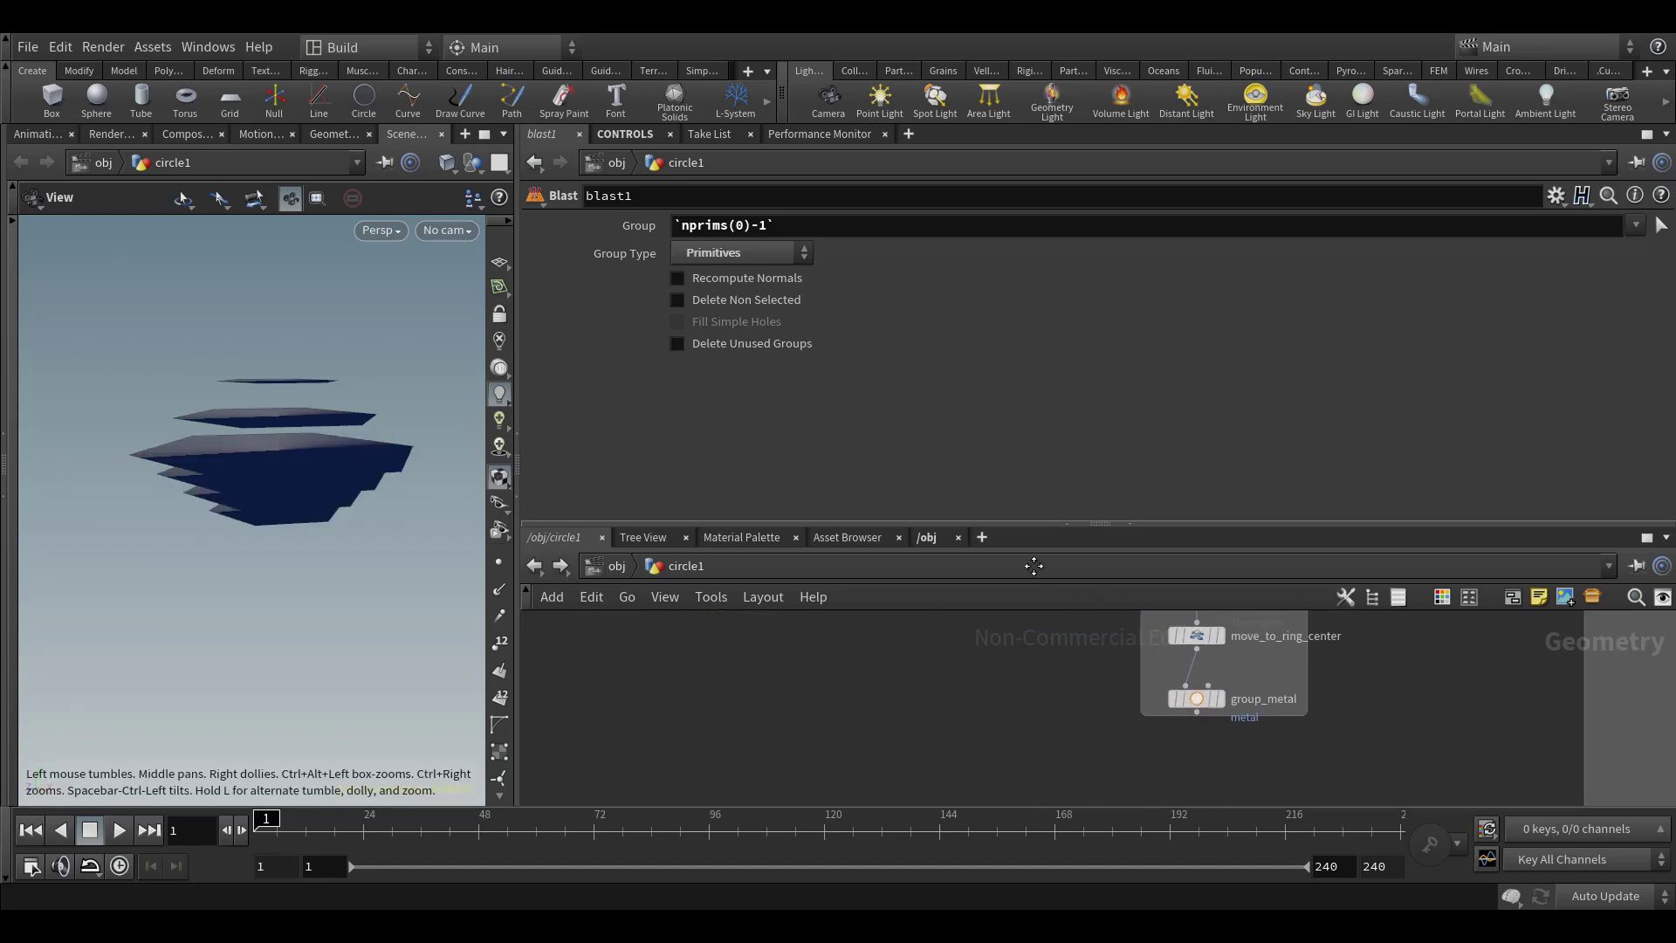
pyautogui.click(1216, 659)
pyautogui.moveTo(388, 458); pyautogui.dragTo(340, 419)
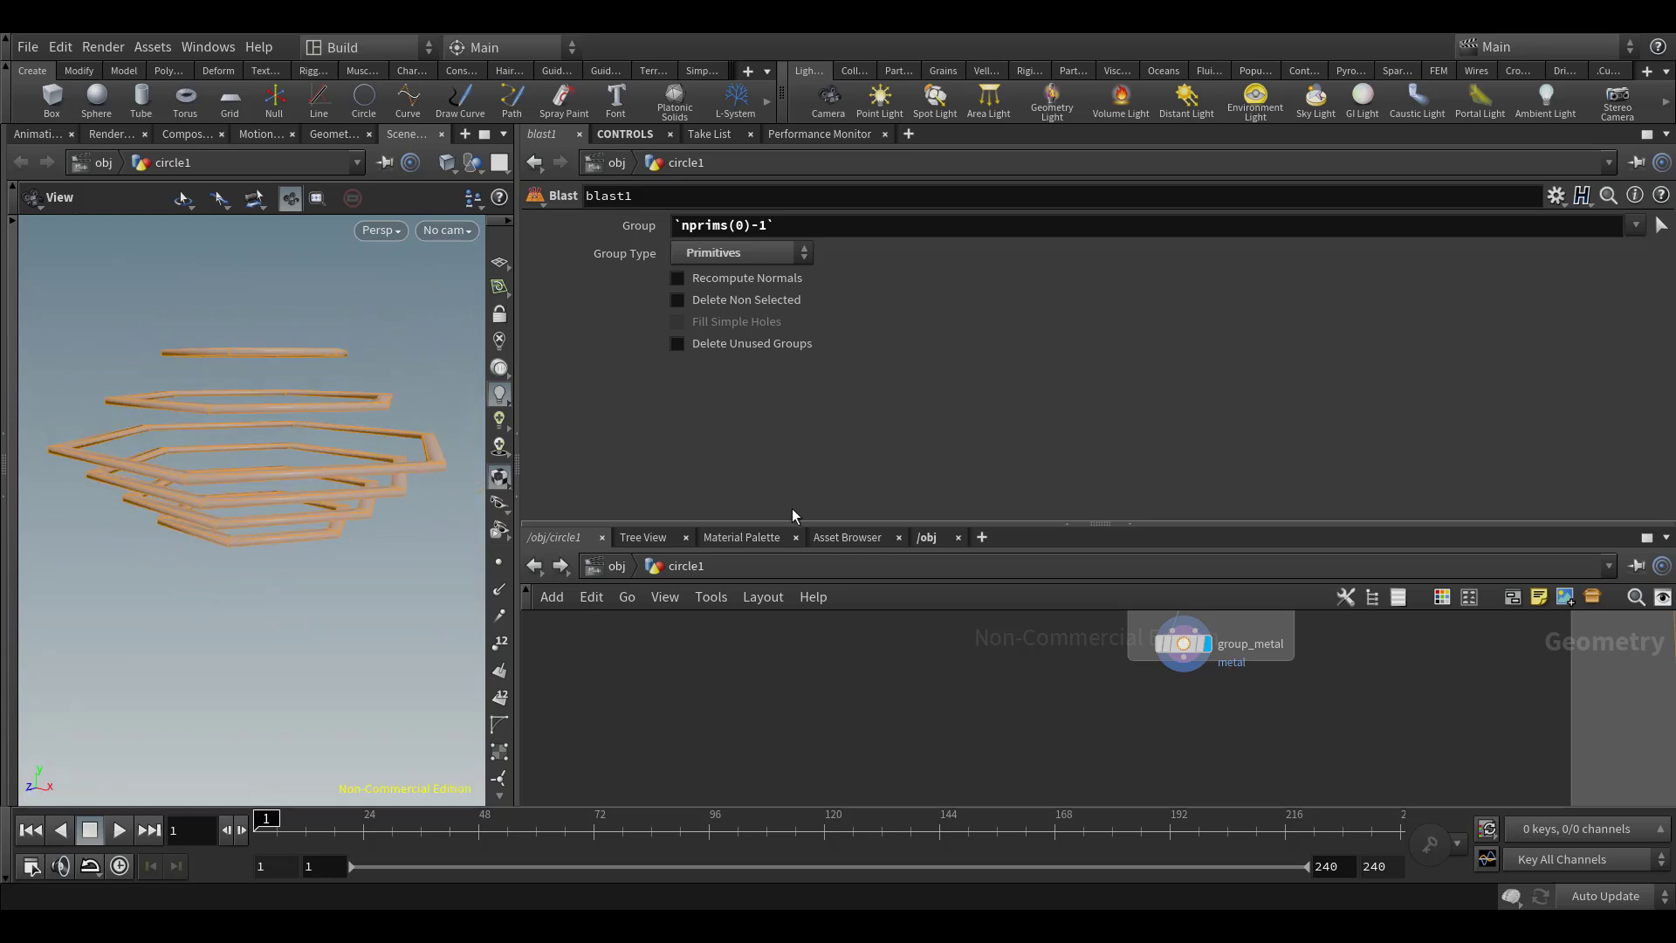